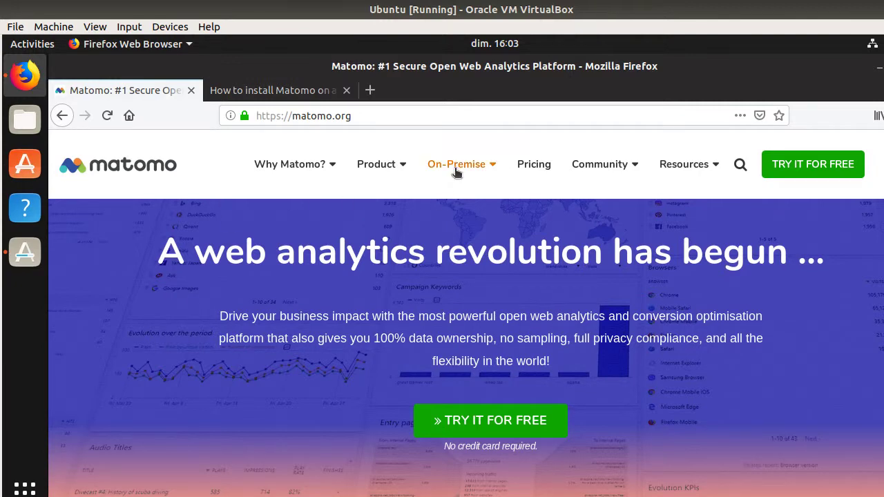
# - Navigate from Download for free via the Installation Guide to the Required Configuration section
pyautogui.moveTo(456, 165)
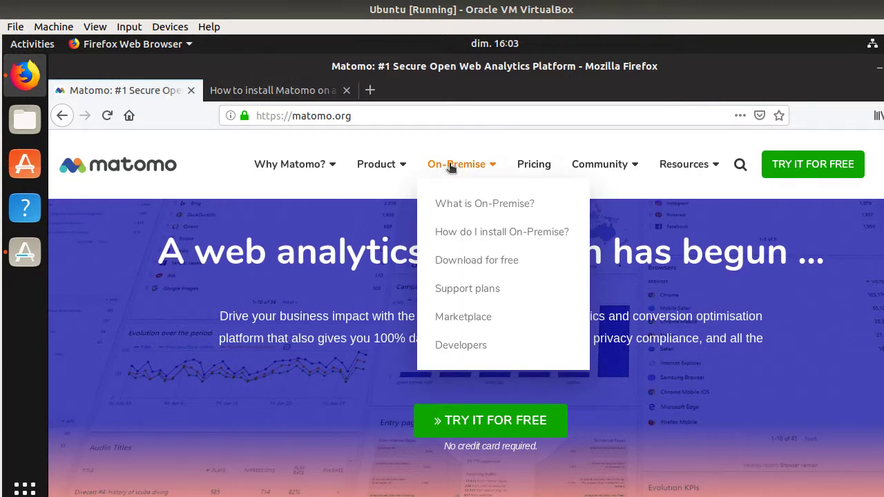
pyautogui.click(469, 268)
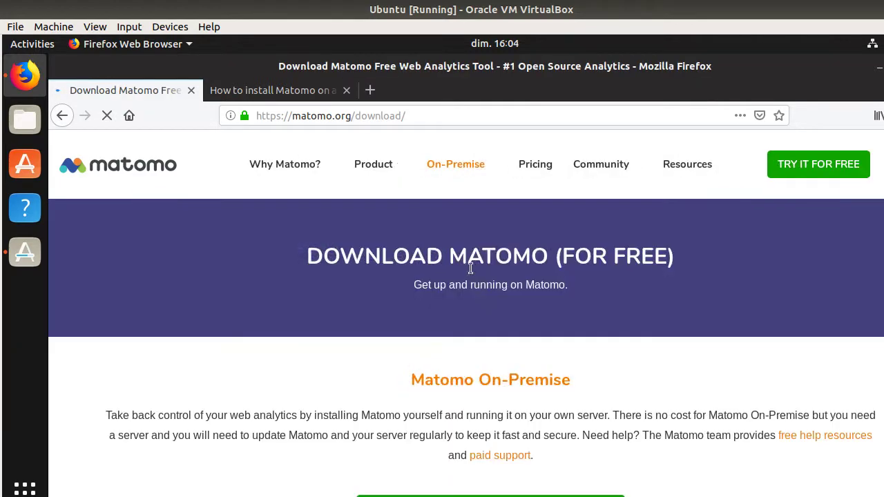
pyautogui.scroll(-5, 498, 331)
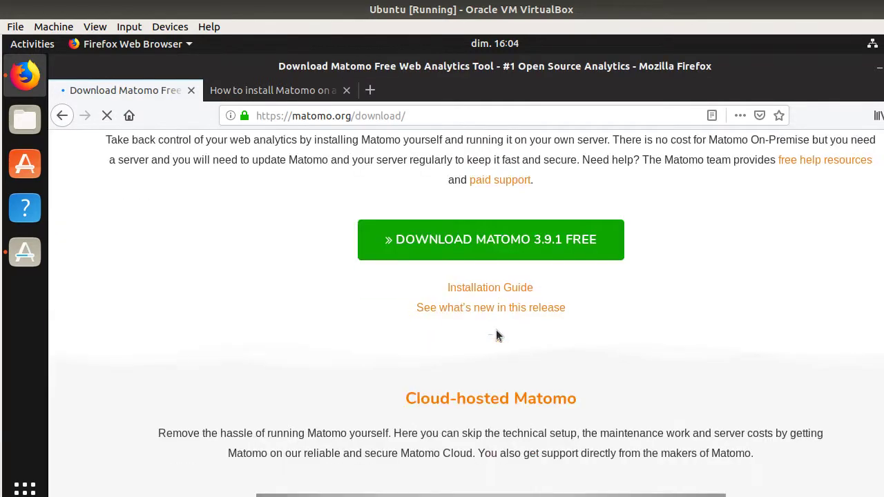
pyautogui.click(470, 295)
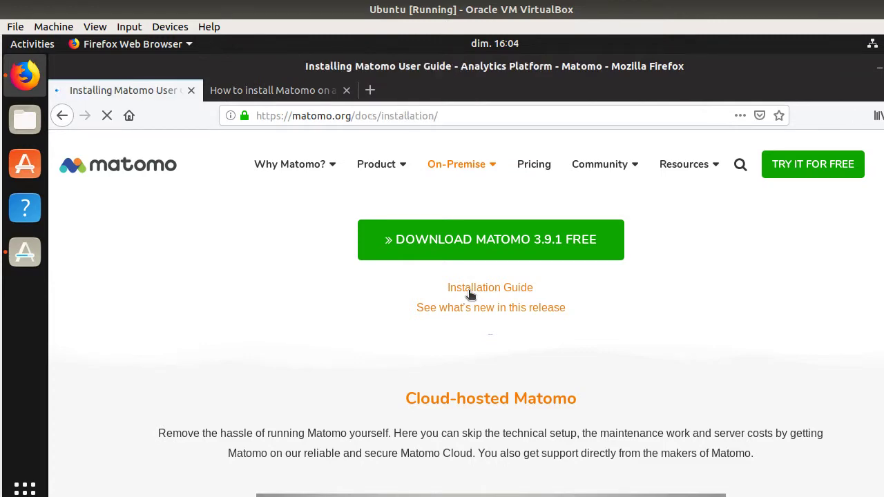
pyautogui.scroll(-5, 436, 326)
pyautogui.scroll(-2, 436, 327)
pyautogui.scroll(-7, 478, 357)
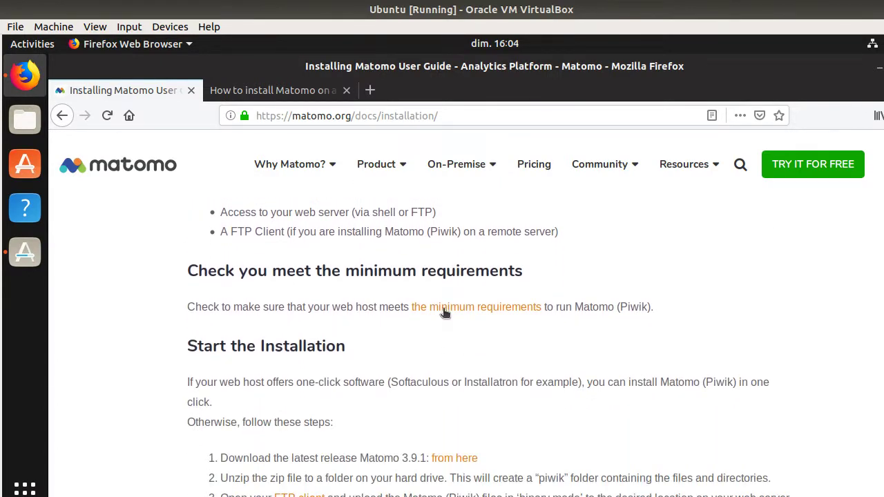
pyautogui.click(444, 311)
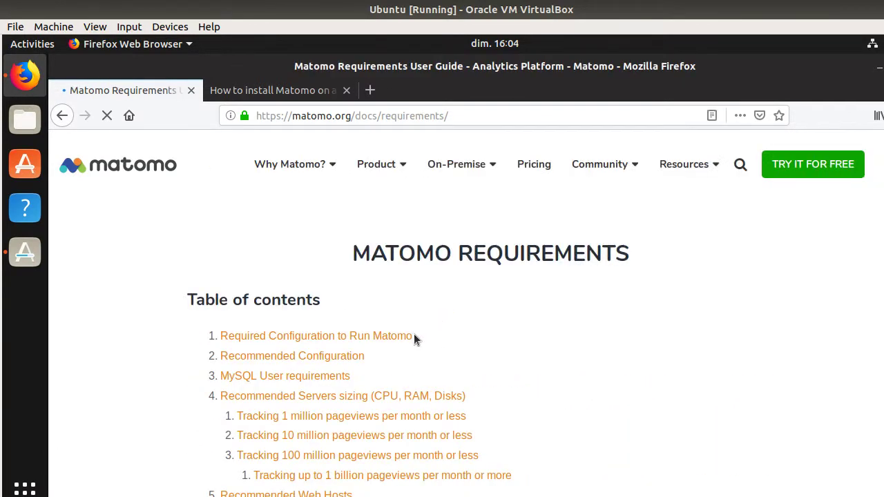
pyautogui.click(352, 337)
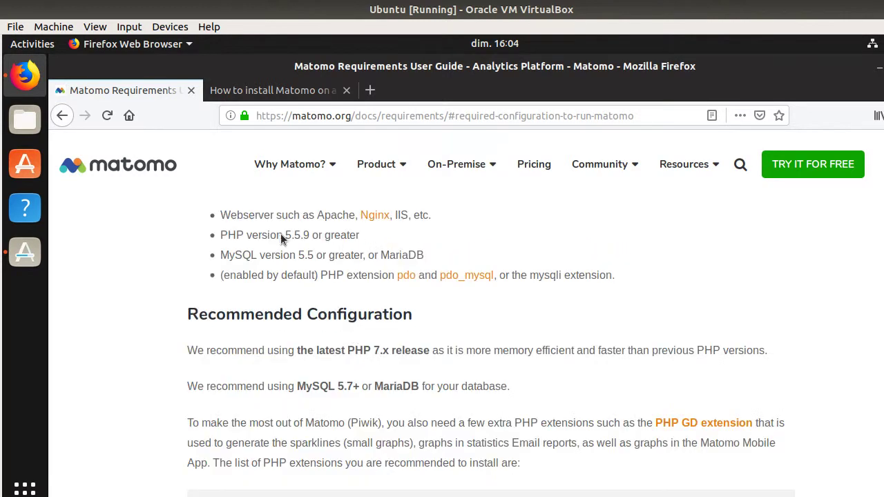
# - Highlight the Webserver, PHP 5.5.9 and MySQL 5.5/MariaDB requirements while reading
pyautogui.moveTo(221, 217); pyautogui.dragTo(284, 215)
pyautogui.moveTo(228, 235); pyautogui.dragTo(271, 234)
pyautogui.moveTo(226, 257); pyautogui.dragTo(259, 257)
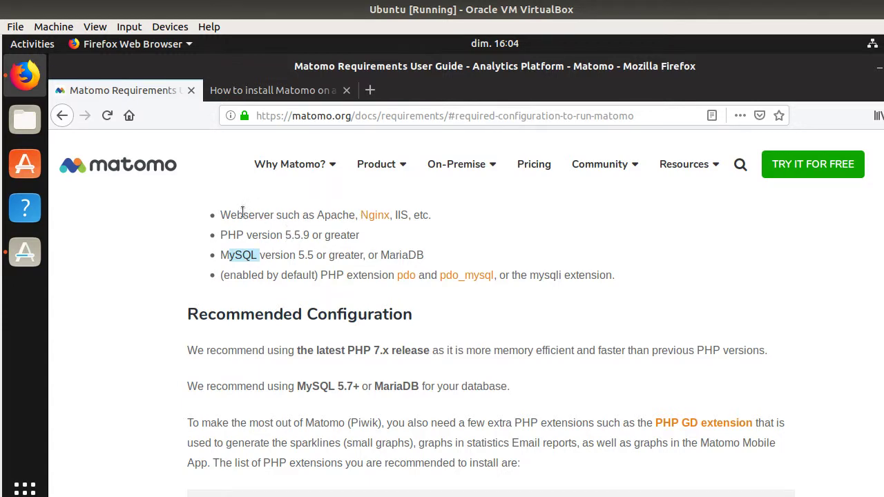
pyautogui.moveTo(222, 215); pyautogui.dragTo(274, 215)
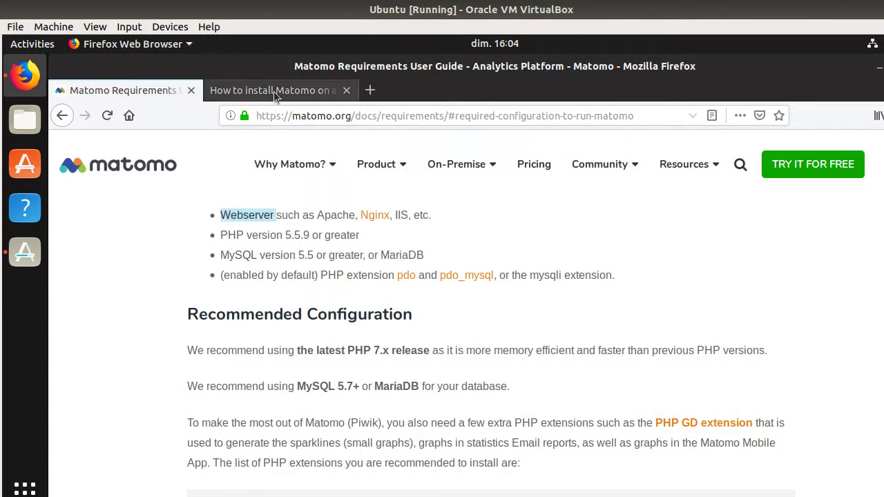
# - Copy 'sudo apt install apache2' from the tutorial and run it in a new terminal
pyautogui.click(273, 90)
pyautogui.moveTo(351, 263); pyautogui.dragTo(214, 264)
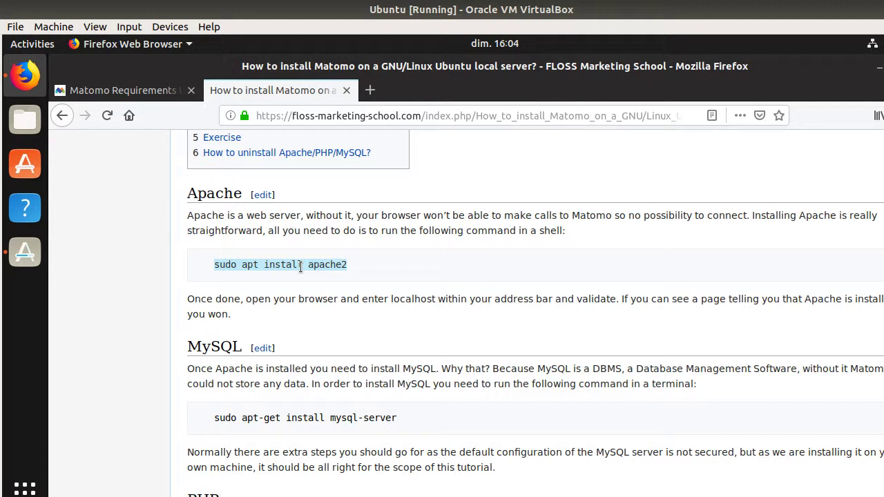
pyautogui.hotkey('ctrl', 'alt', 't')
pyautogui.write('sudo apt install apache2')
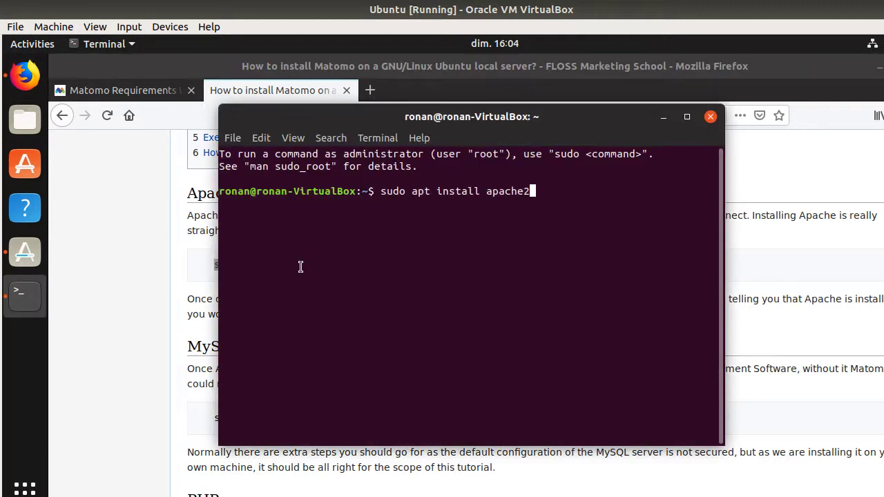
pyautogui.press('Return')
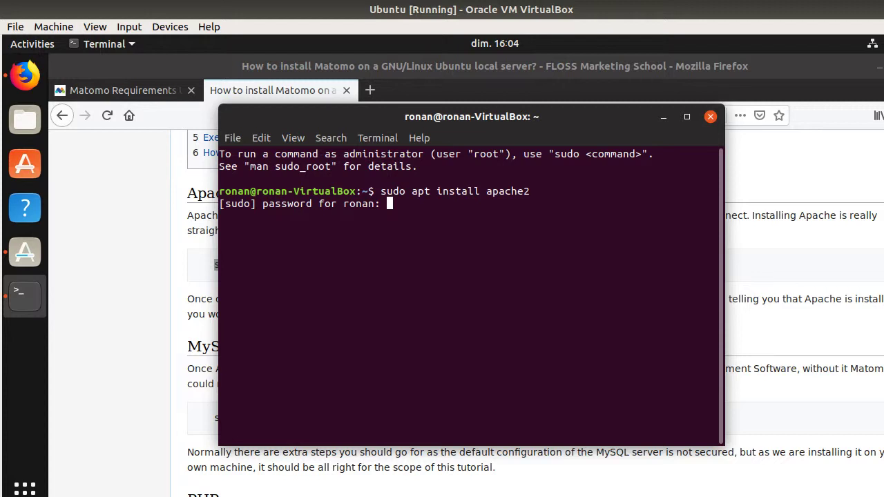
# - Enter the sudo password and confirm the apache2 installation with Y
pyautogui.press('Return')
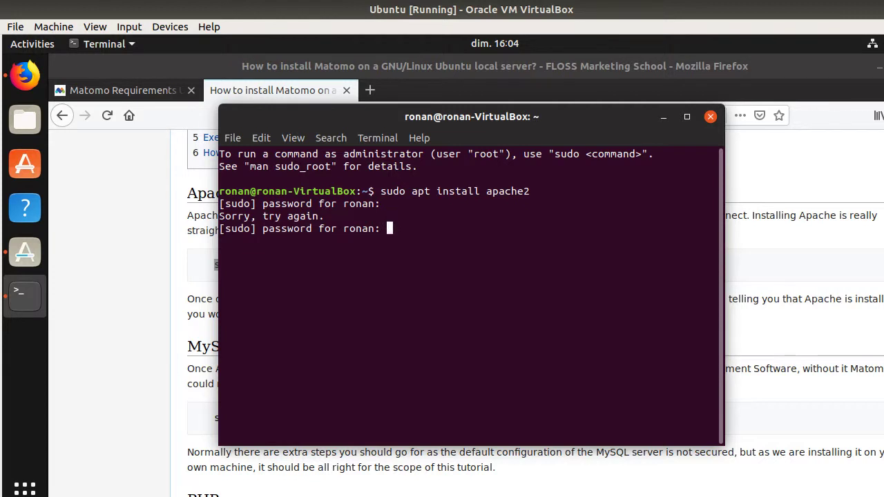
pyautogui.press('Return')
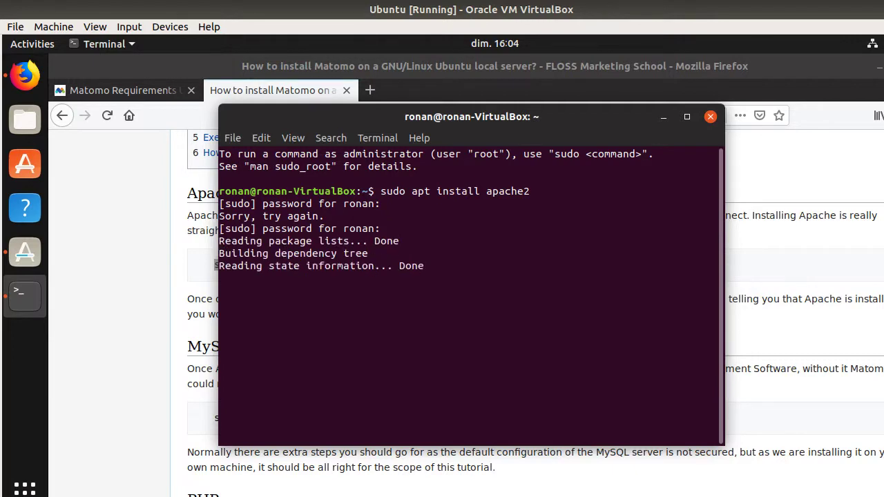
pyautogui.write('Y')
pyautogui.press('Return')
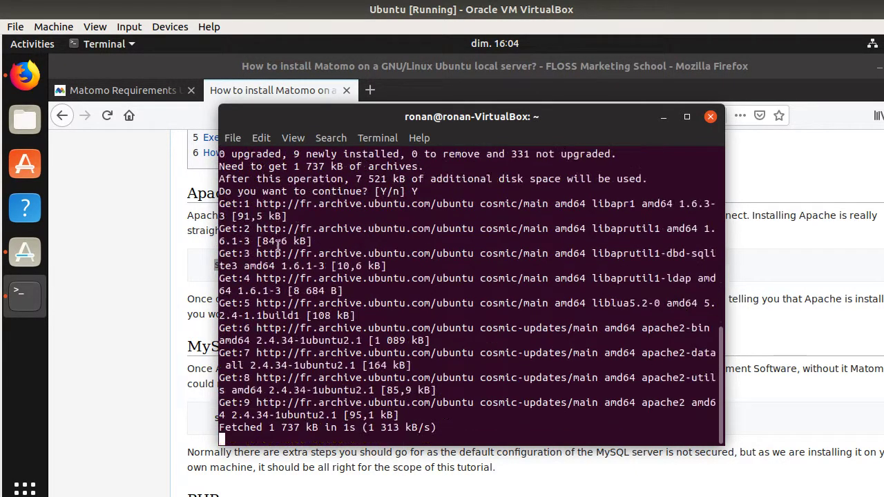
pyautogui.click(162, 291)
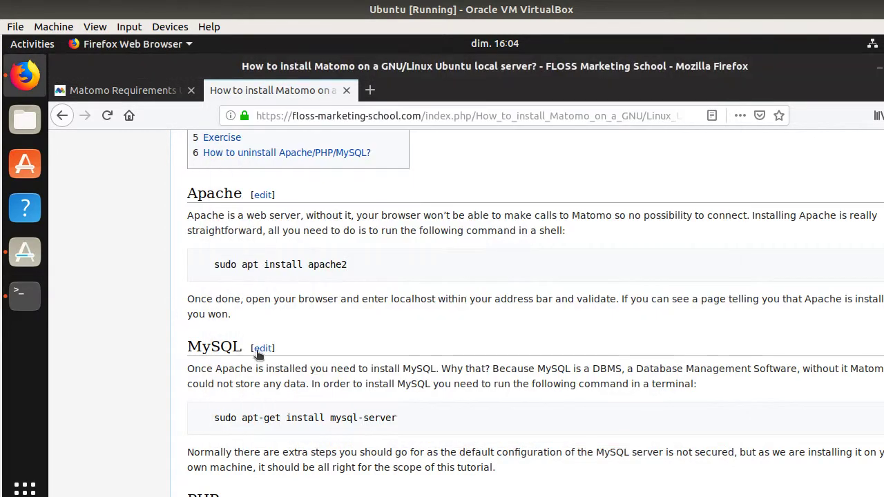
# - Run 'sudo apt-get install mysql-server', confirm with Y, then open a new blank Firefox tab
pyautogui.scroll(-2, 417, 361)
pyautogui.moveTo(398, 339); pyautogui.dragTo(211, 339)
pyautogui.hotkey('ctrl', 'c')
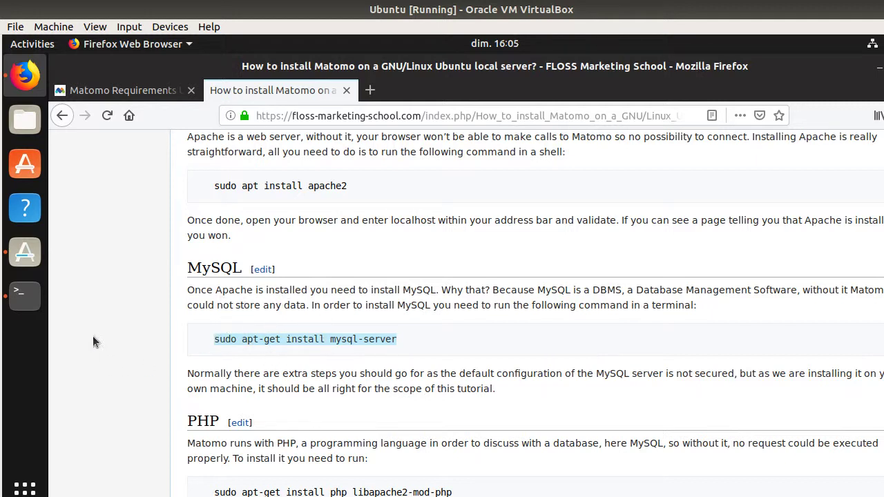
pyautogui.click(25, 295)
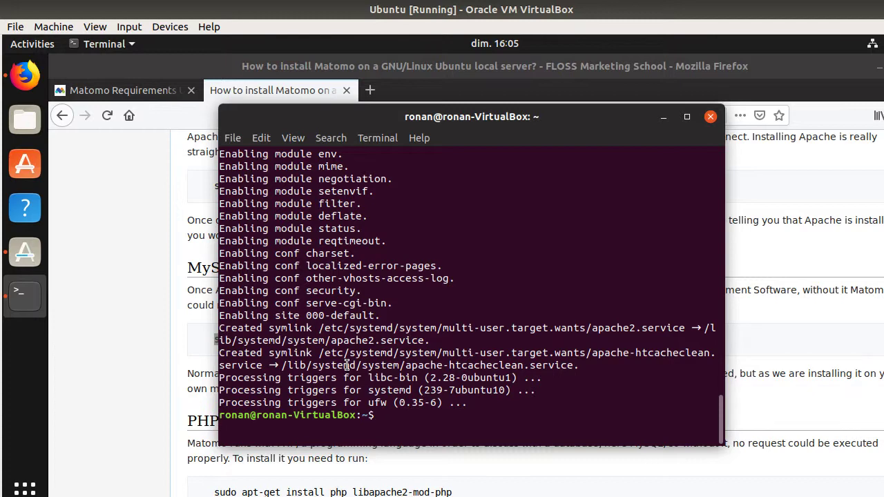
pyautogui.hotkey('ctrl', 'shift', 'v')
pyautogui.press('Return')
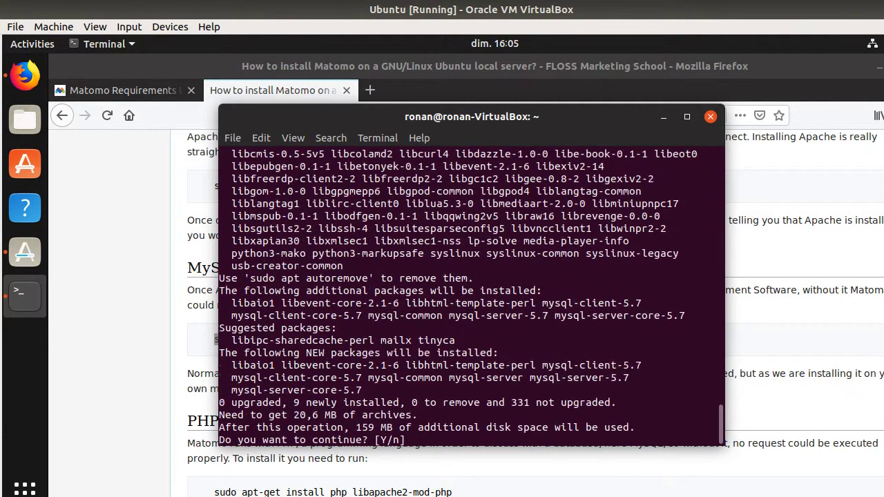
pyautogui.write('Y')
pyautogui.press('Return')
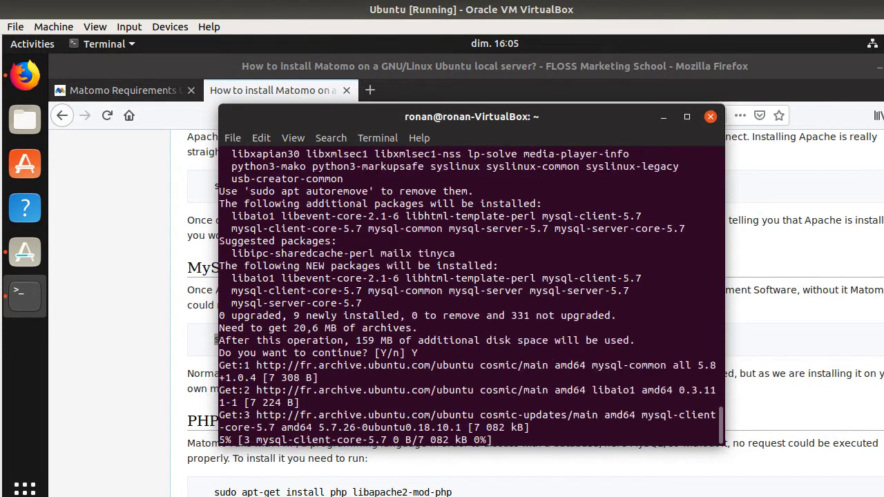
pyautogui.click(843, 269)
pyautogui.click(368, 91)
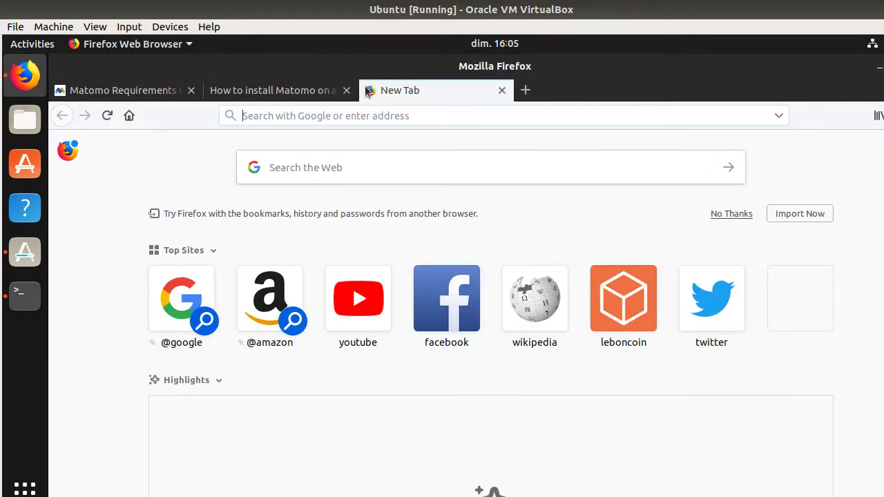
# - Load localhost, check the Apache2 'It works!' default page, and return to the tutorial
pyautogui.write('lo')
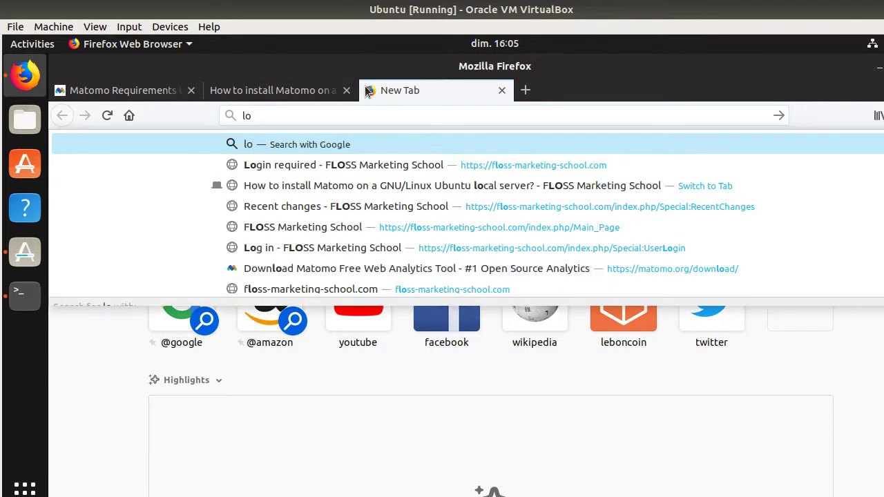
pyautogui.write('calhost')
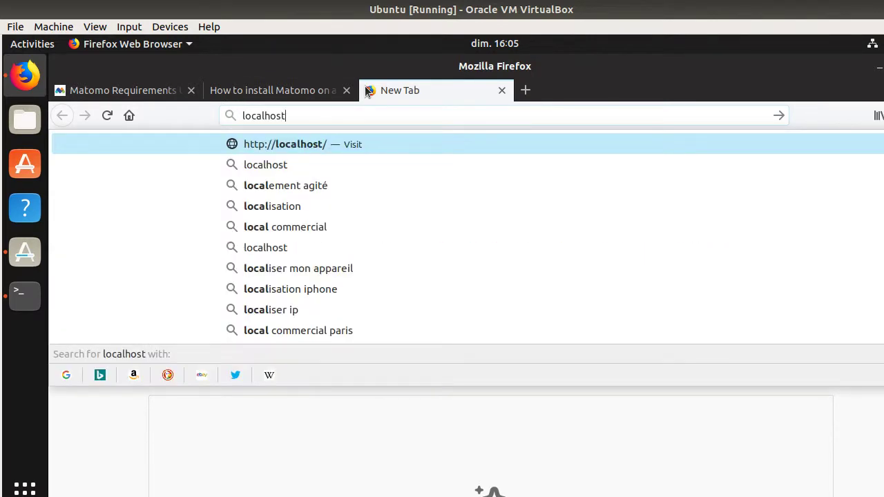
pyautogui.press('Return')
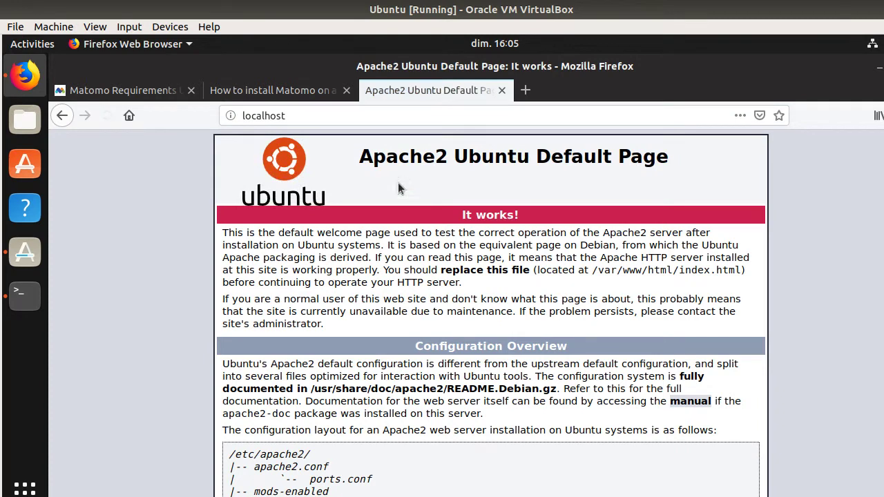
pyautogui.moveTo(387, 163); pyautogui.dragTo(558, 170)
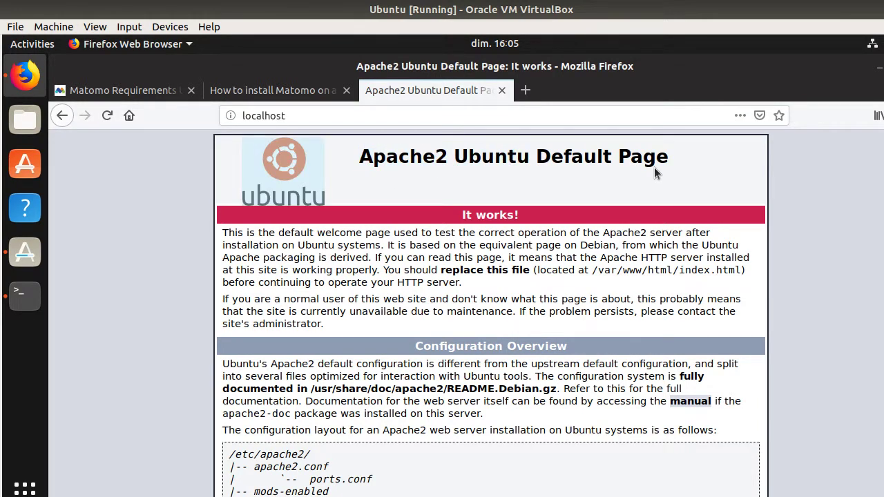
pyautogui.moveTo(653, 173); pyautogui.dragTo(359, 158)
pyautogui.click(254, 92)
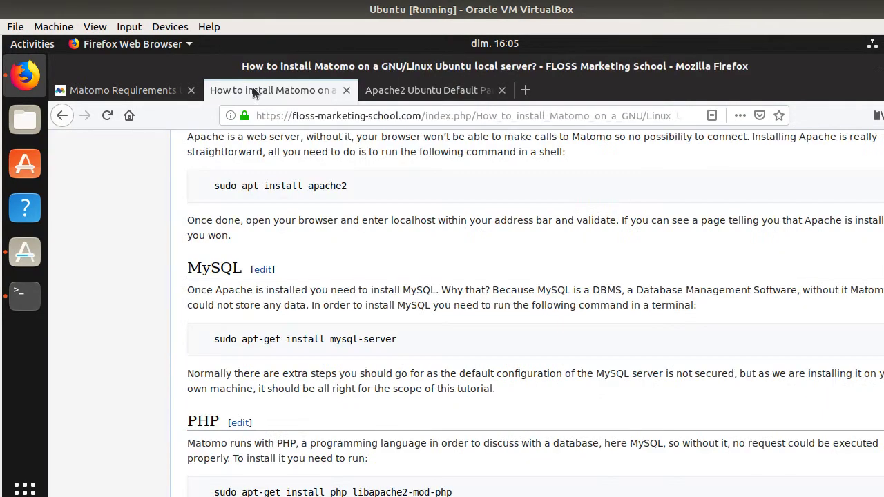
# - Copy and run 'sudo apt-get install php libapache2-mod-php', confirming the download with Y
pyautogui.scroll(-4, 333, 349)
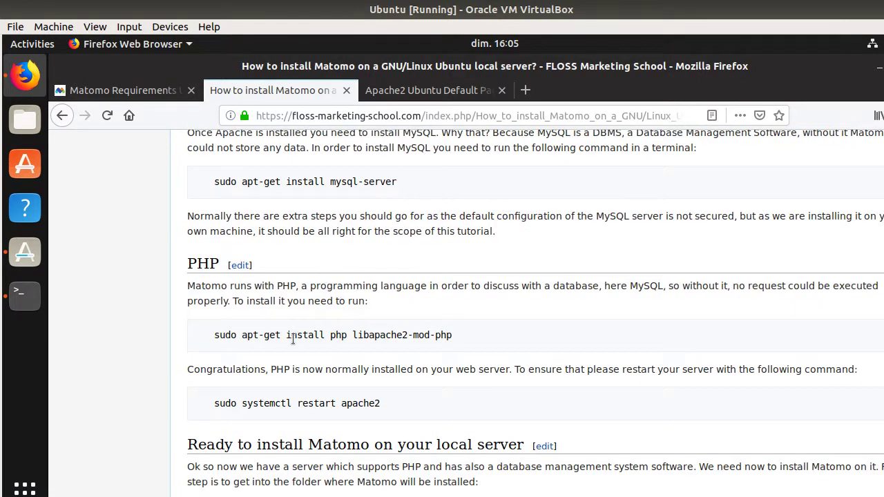
pyautogui.moveTo(454, 335); pyautogui.dragTo(217, 337)
pyautogui.hotkey('ctrl', 'c')
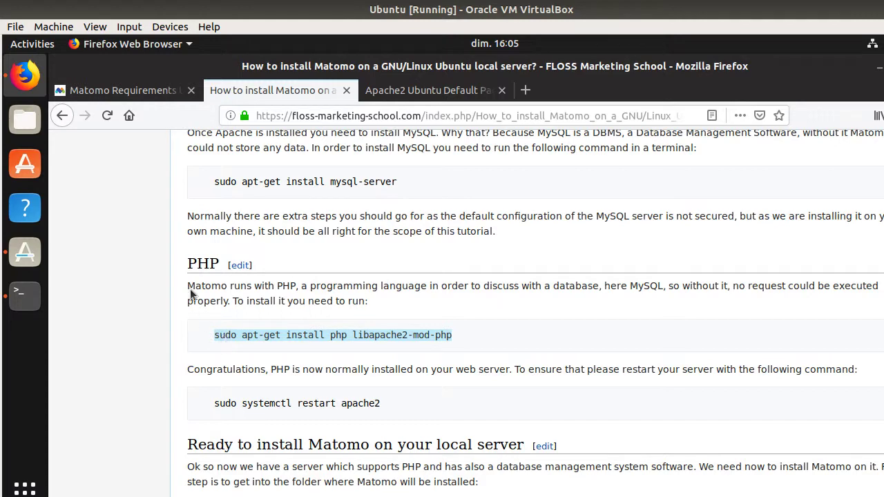
pyautogui.scroll(2, 220, 304)
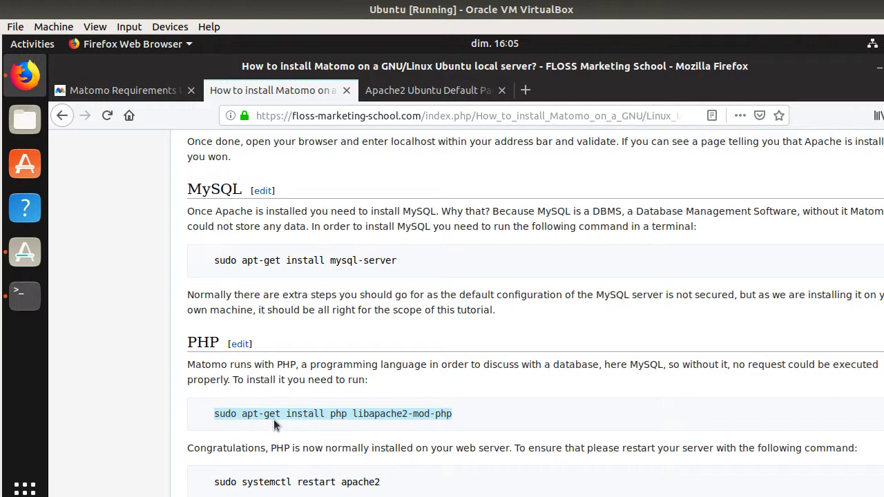
pyautogui.click(25, 299)
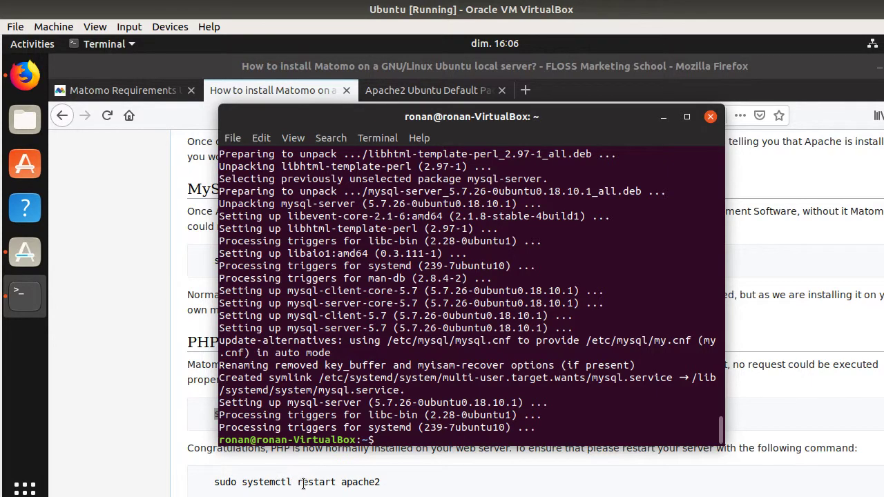
pyautogui.hotkey('ctrl', 'shift', 'v')
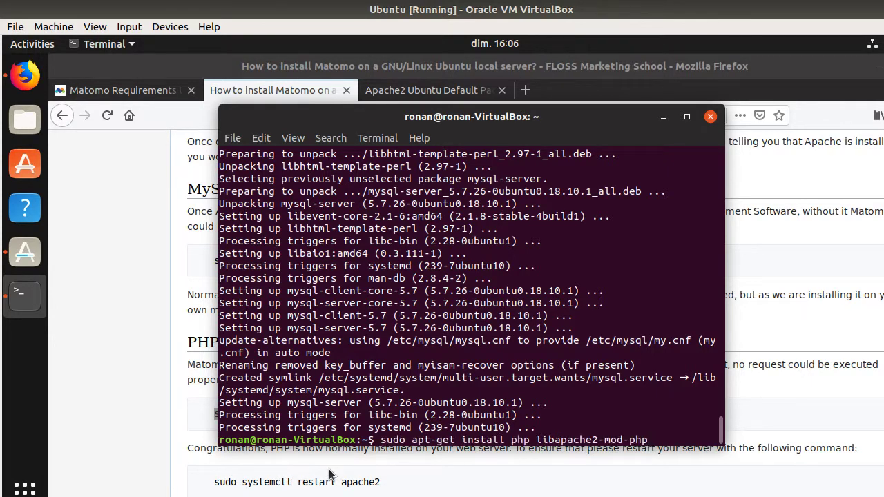
pyautogui.press('Return')
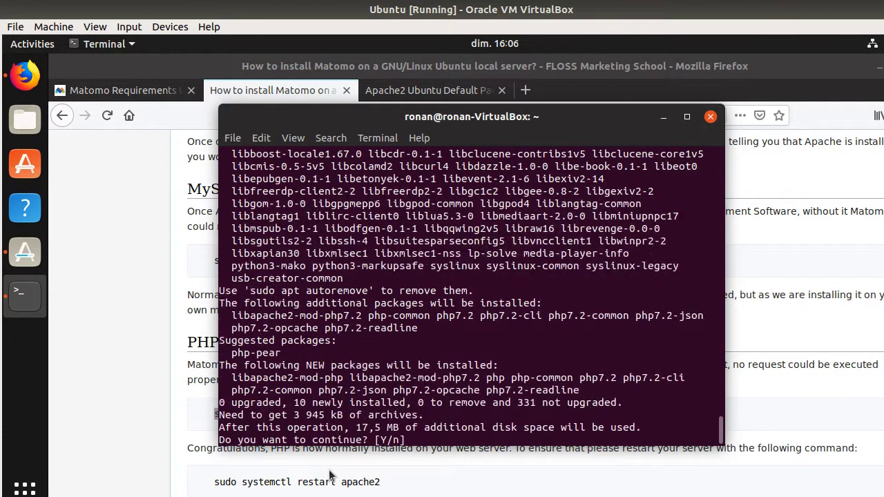
pyautogui.write('Y')
pyautogui.press('Return')
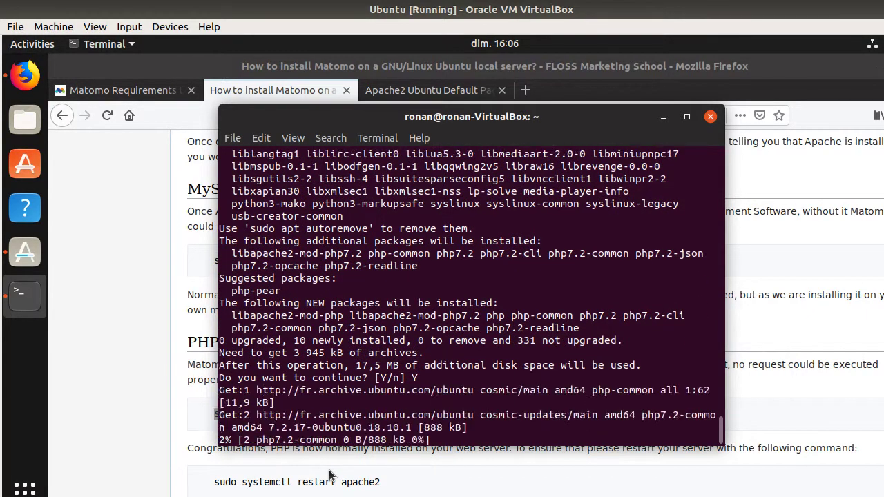
pyautogui.click(166, 458)
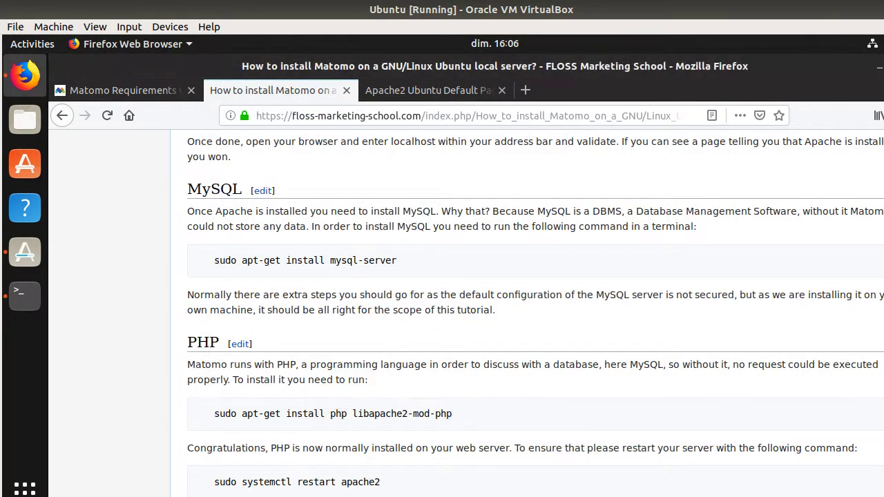
# - Copy 'sudo systemctl restart apache2' from the tutorial and check the PHP install progress
pyautogui.moveTo(385, 489); pyautogui.dragTo(214, 483)
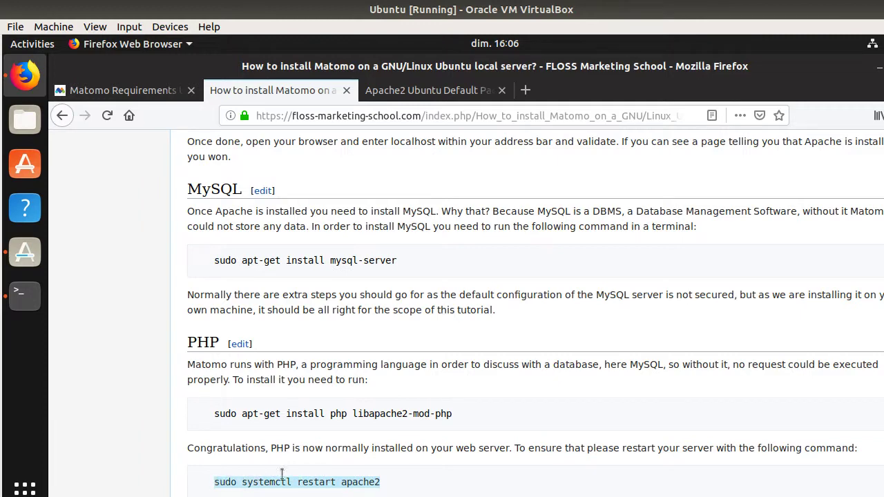
pyautogui.scroll(-3, 322, 469)
pyautogui.scroll(-3, 331, 426)
pyautogui.scroll(-1, 331, 426)
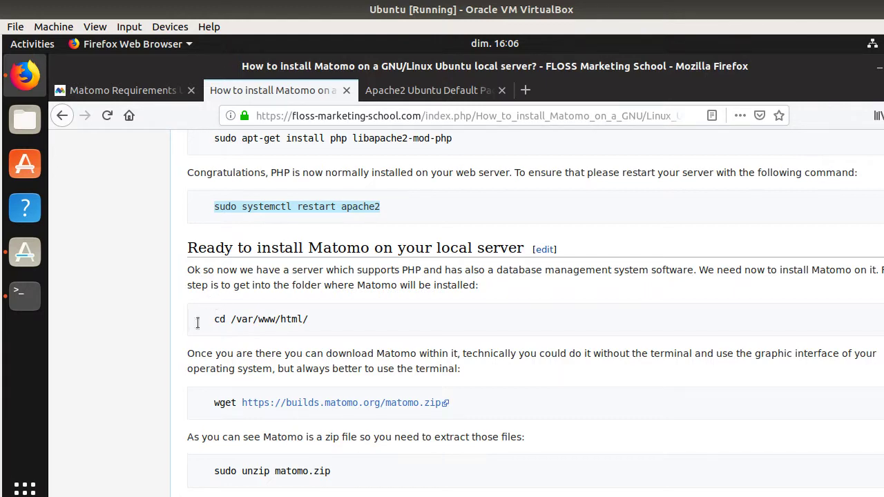
pyautogui.click(37, 293)
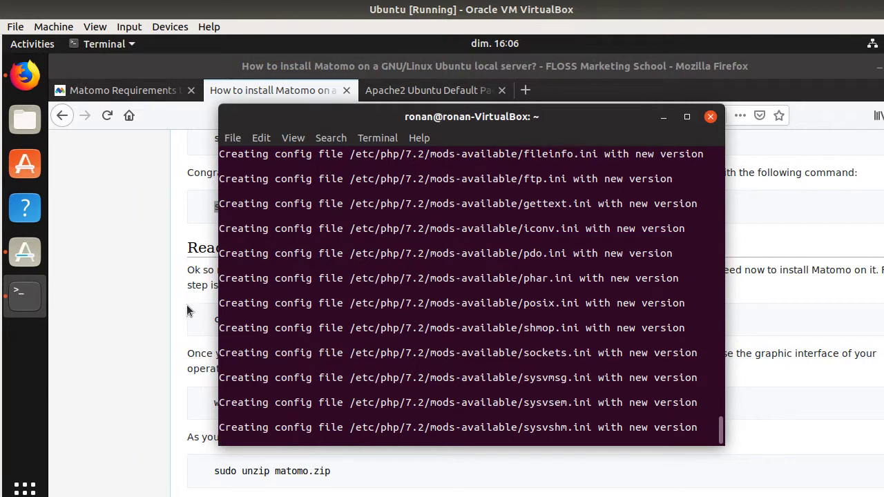
pyautogui.click(188, 304)
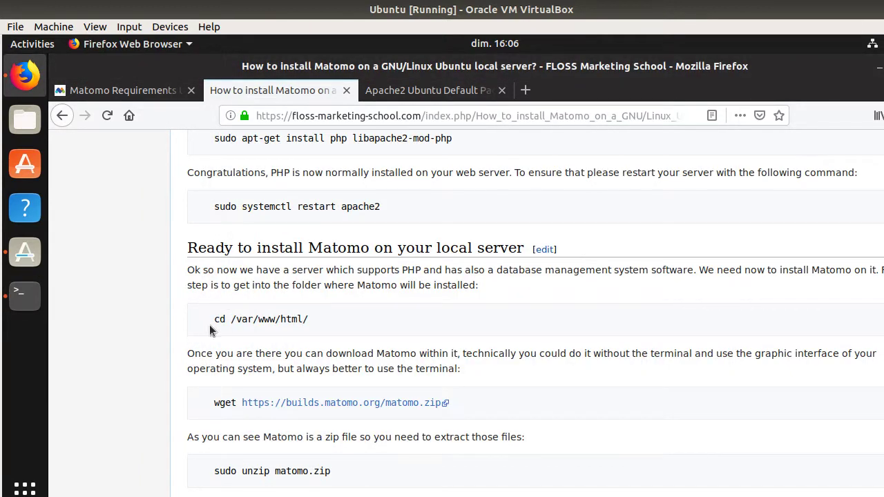
# - Run 'sudo systemctl restart apache2' in the terminal and move the terminal window aside
pyautogui.moveTo(212, 319); pyautogui.dragTo(317, 315)
pyautogui.hotkey('ctrl', 'c')
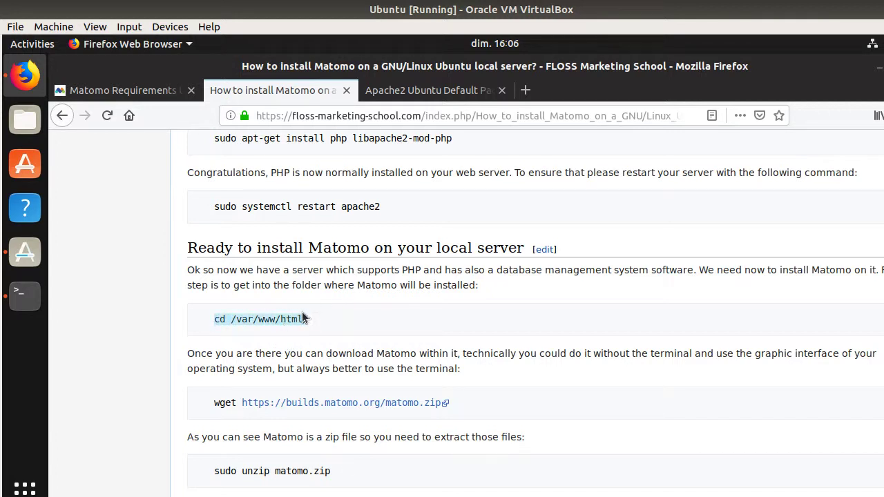
pyautogui.scroll(-2, 302, 317)
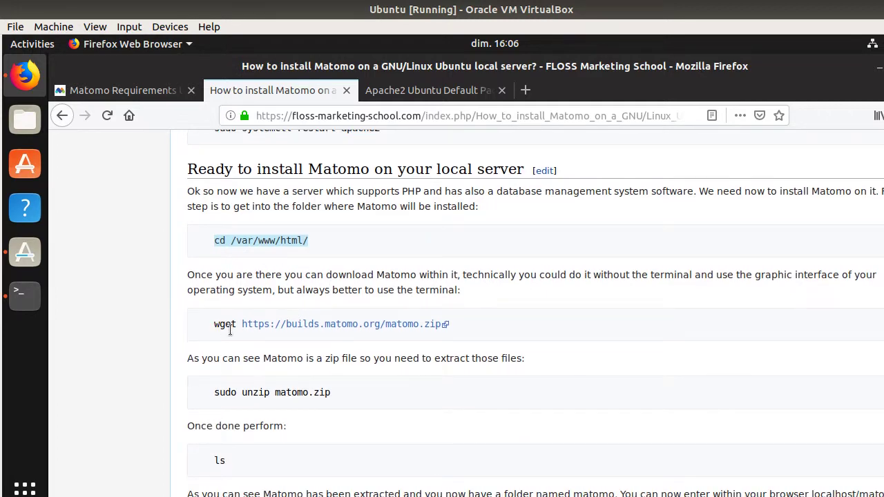
pyautogui.click(20, 295)
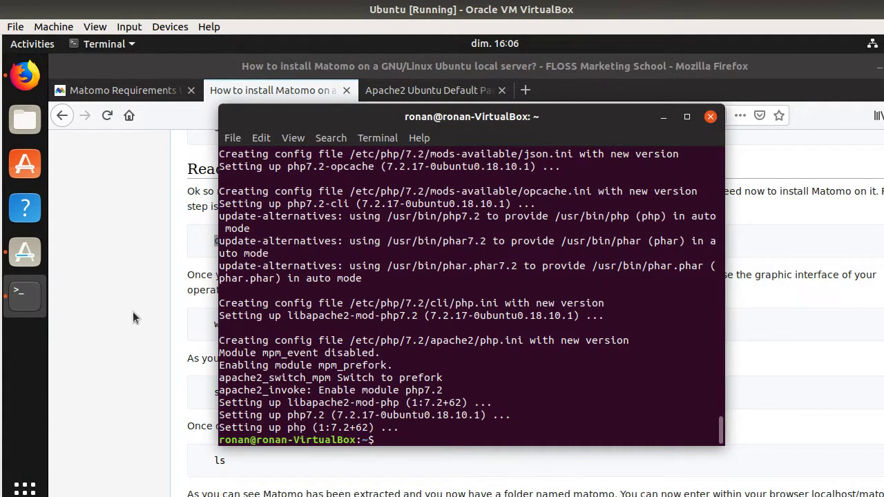
pyautogui.write('sudo systemctl restart apache2')
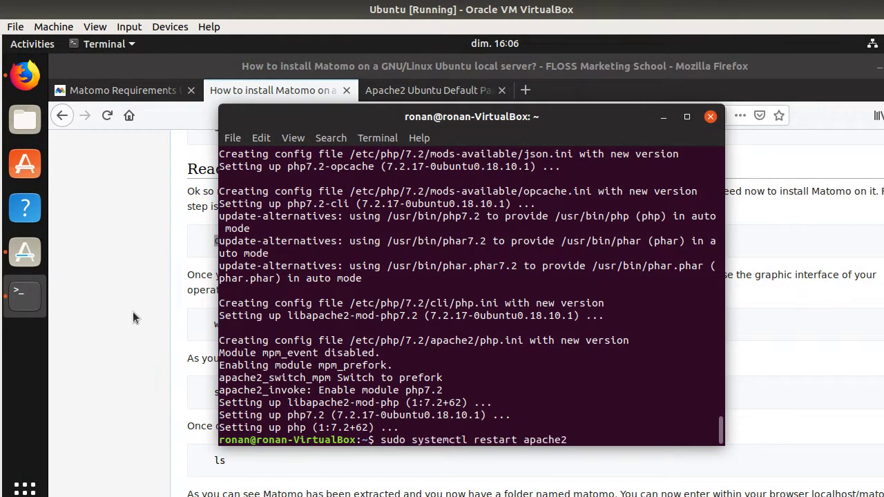
pyautogui.press('Return')
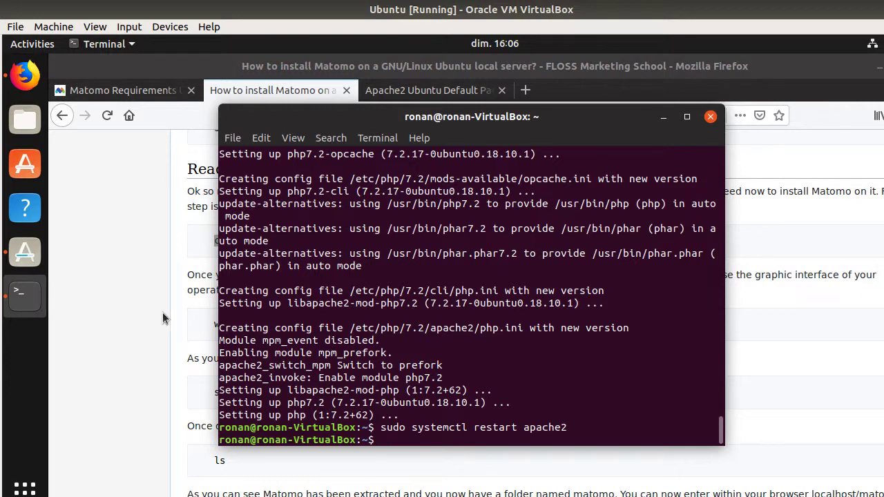
pyautogui.moveTo(309, 116); pyautogui.dragTo(462, 97)
pyautogui.click(310, 249)
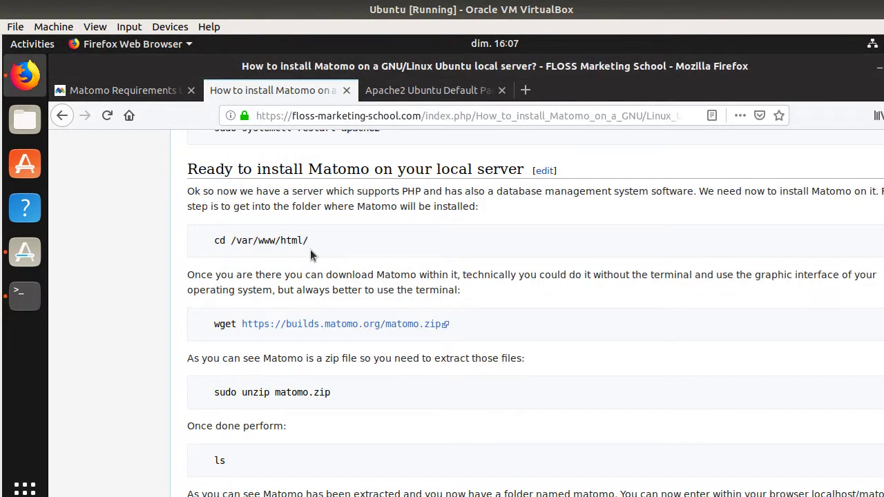
# - Change into /var/www/html using the tutorial's cd command
pyautogui.moveTo(309, 239); pyautogui.dragTo(232, 236)
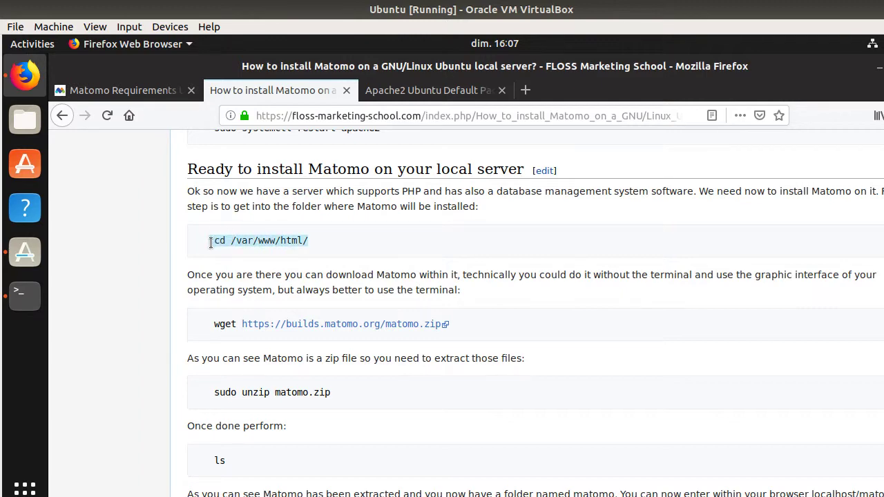
pyautogui.click(25, 295)
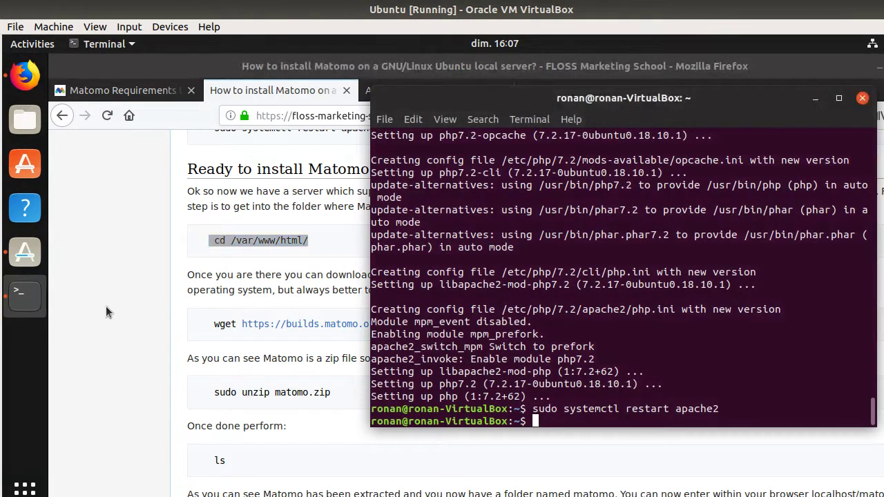
pyautogui.hotkey('ctrl', 'shift', 'v')
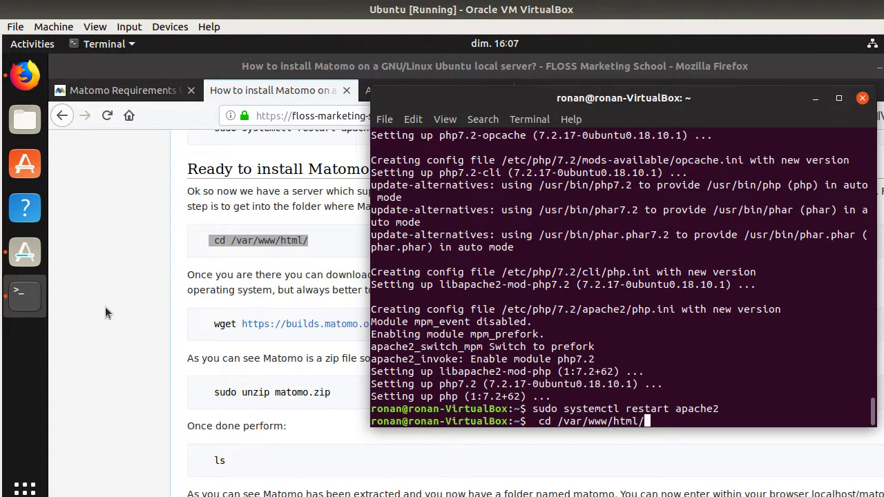
pyautogui.press('Return')
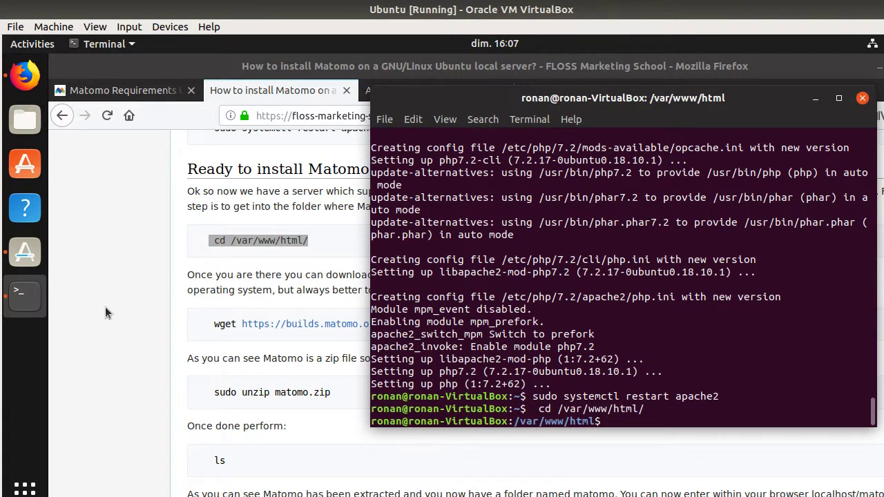
# - Download matomo.zip with wget, rerunning it with sudo after the permission error
pyautogui.moveTo(213, 324); pyautogui.dragTo(333, 335)
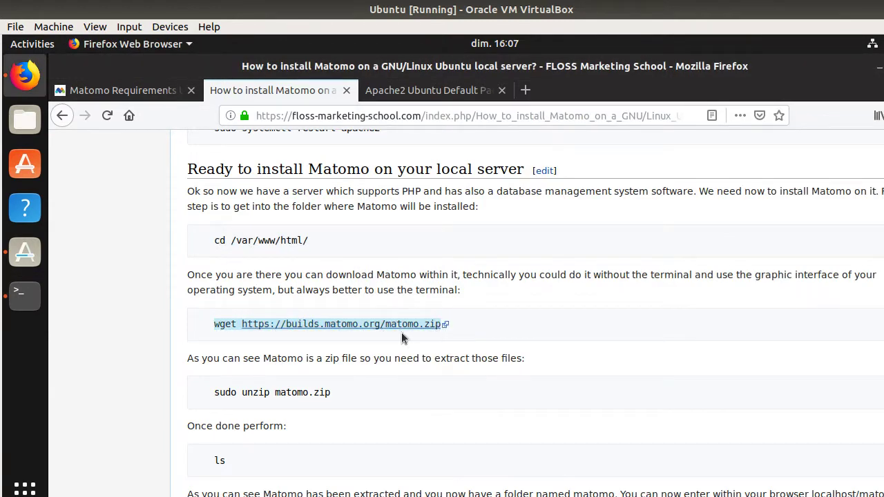
pyautogui.click(16, 294)
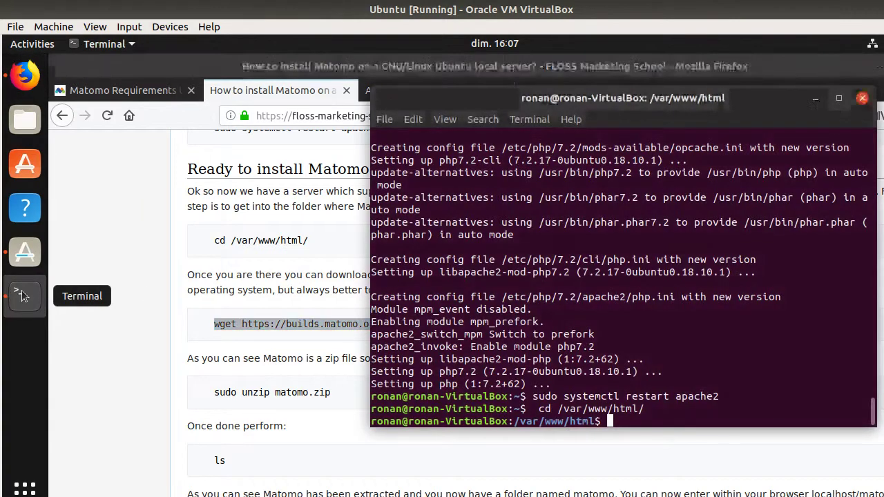
pyautogui.write('wget https://builds.matomo.org/matomo.zip')
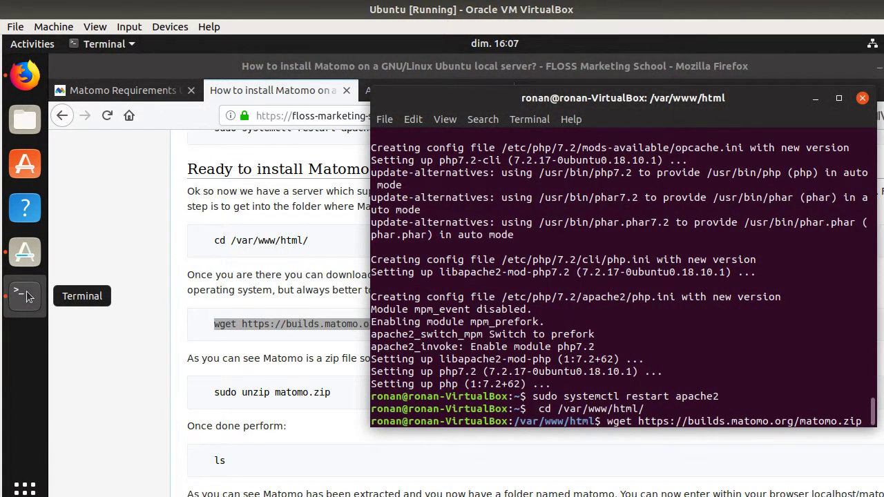
pyautogui.press('Return')
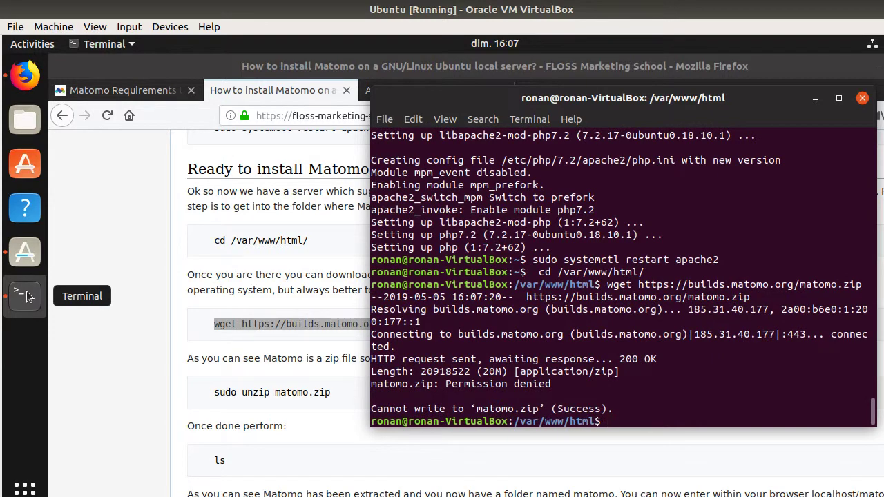
pyautogui.press('Up')
pyautogui.press('Left')
pyautogui.press('Left')
pyautogui.press('Left')
pyautogui.press('Left')
pyautogui.press('Left')
pyautogui.press('Left')
pyautogui.press('Left')
pyautogui.press('Left')
pyautogui.press('Left')
pyautogui.press('Left')
pyautogui.press('Left')
pyautogui.press('Left')
pyautogui.press('Left')
pyautogui.press('Left')
pyautogui.press('Left')
pyautogui.press('Left')
pyautogui.press('Left')
pyautogui.press('Left')
pyautogui.press('Left')
pyautogui.press('Left')
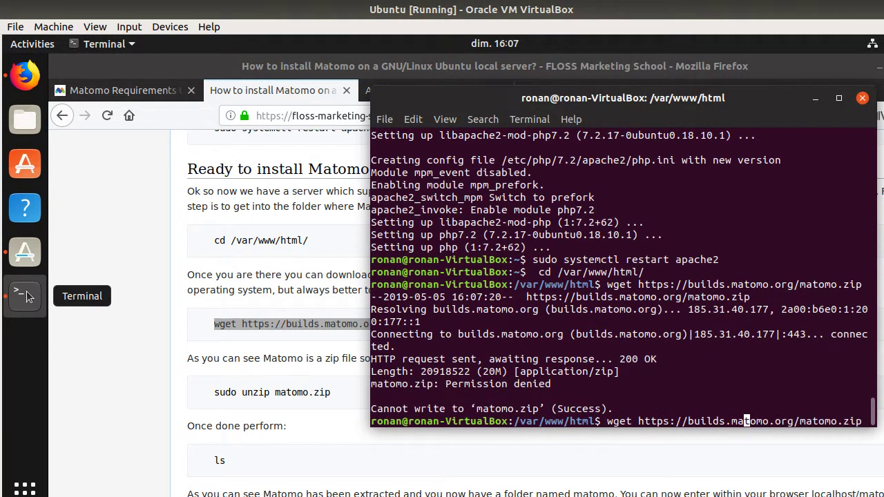
pyautogui.press('Left')
pyautogui.press('Left')
pyautogui.press('Left')
pyautogui.press('Left')
pyautogui.press('Left')
pyautogui.press('Left')
pyautogui.press('Left')
pyautogui.press('Left')
pyautogui.write('sudo')
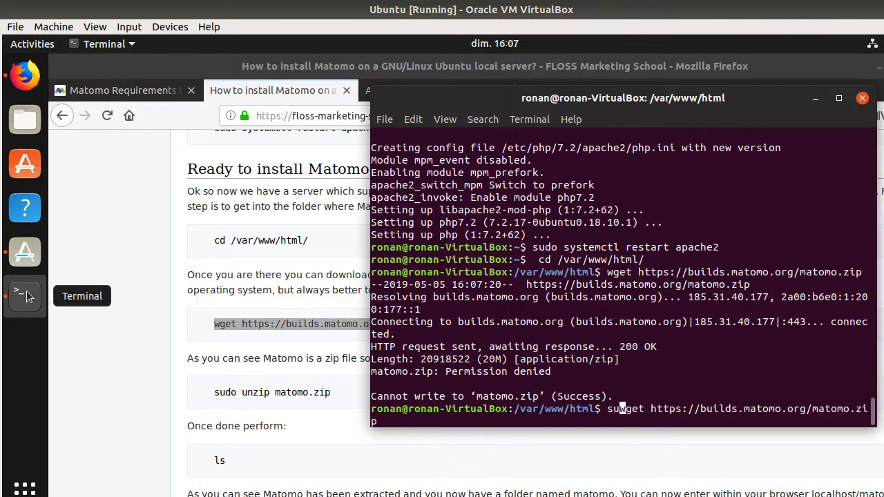
pyautogui.press('Return')
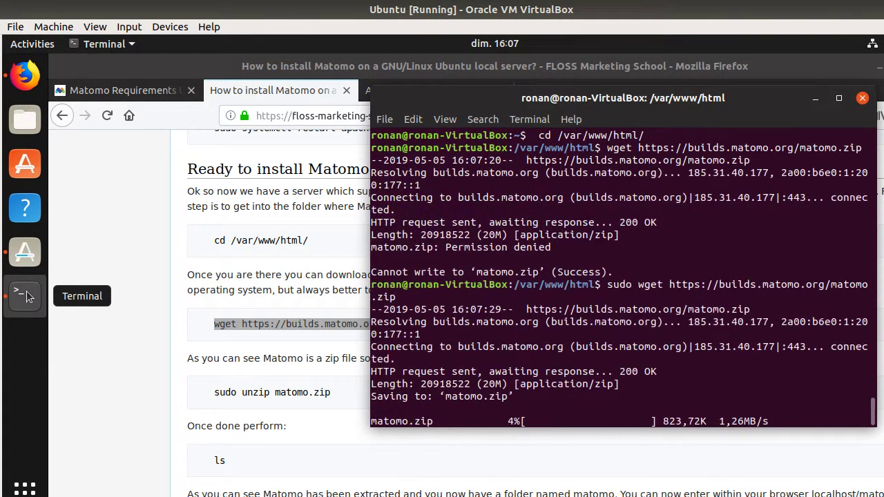
pyautogui.click(214, 324)
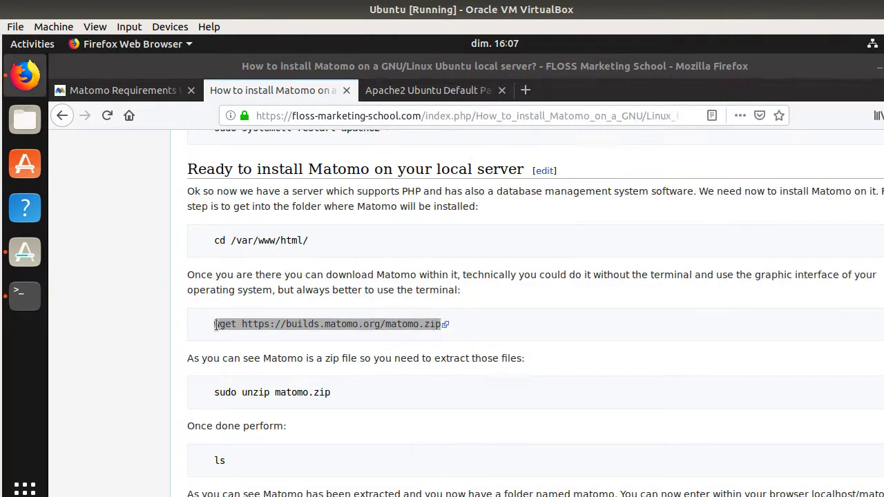
# - Review the Ready to install Matomo section's wikitext, then go back to the article
pyautogui.click(228, 324)
pyautogui.scroll(5, 253, 320)
pyautogui.scroll(-8, 259, 320)
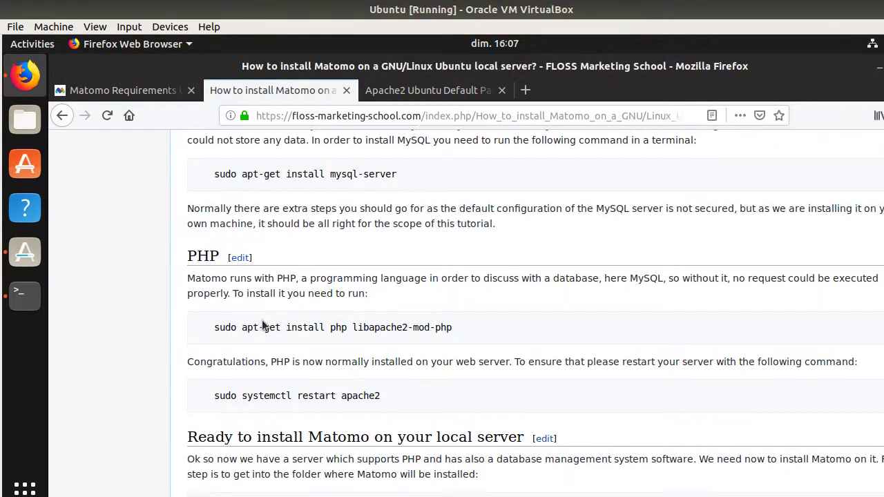
pyautogui.click(546, 172)
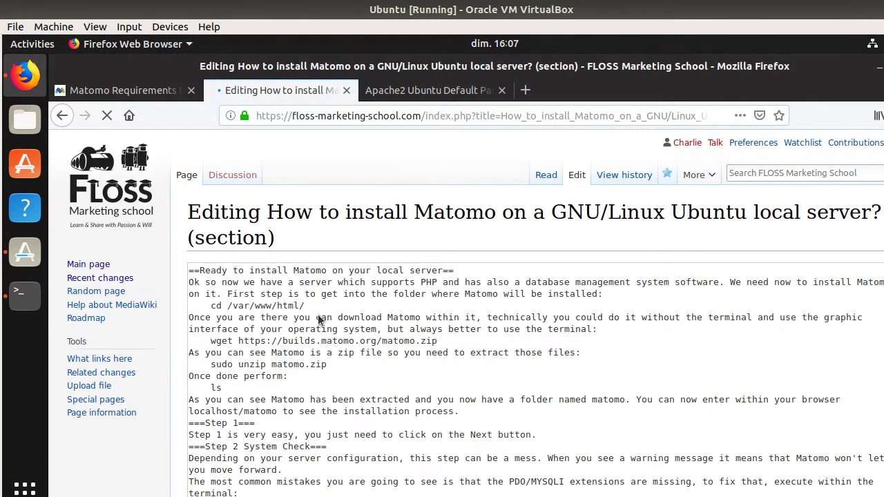
pyautogui.scroll(-6, 249, 305)
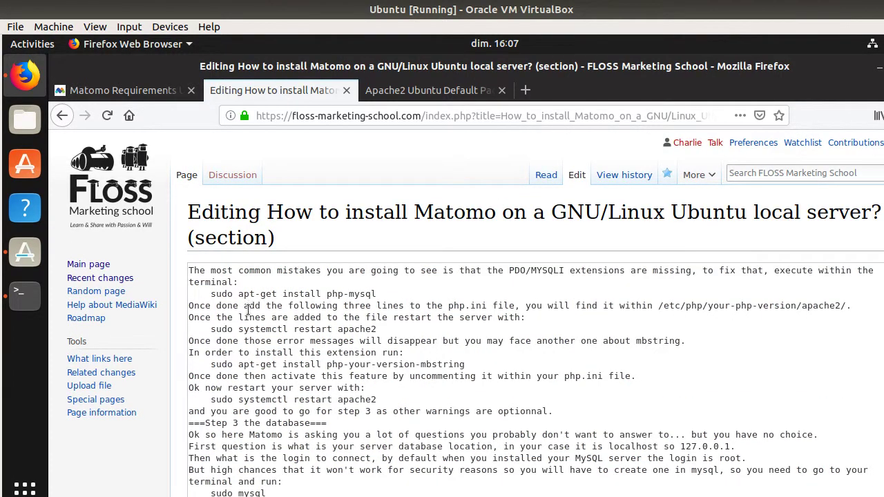
pyautogui.scroll(4, 249, 305)
pyautogui.scroll(-5, 215, 405)
pyautogui.scroll(5, 227, 417)
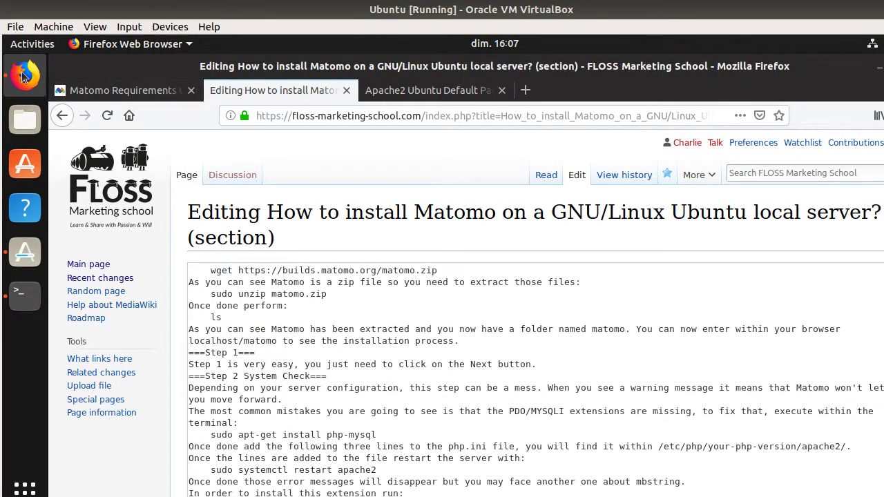
pyautogui.click(62, 116)
pyautogui.click(24, 293)
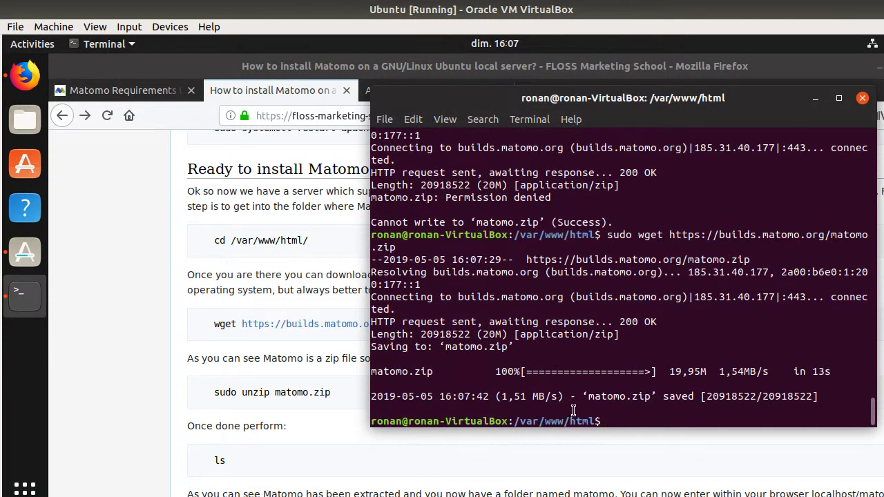
# - List /var/www/html, run 'sudo unzip matomo.zip', and confirm the matomo folder appears
pyautogui.press('Up')
pyautogui.press('BackSpace')
pyautogui.press('BackSpace')
pyautogui.press('BackSpace')
pyautogui.press('BackSpace')
pyautogui.press('BackSpace')
pyautogui.press('BackSpace')
pyautogui.press('BackSpace')
pyautogui.press('BackSpace')
pyautogui.press('BackSpace')
pyautogui.press('BackSpace')
pyautogui.press('BackSpace')
pyautogui.press('BackSpace')
pyautogui.press('BackSpace')
pyautogui.press('BackSpace')
pyautogui.press('BackSpace')
pyautogui.press('BackSpace')
pyautogui.press('BackSpace')
pyautogui.press('BackSpace')
pyautogui.press('BackSpace')
pyautogui.press('BackSpace')
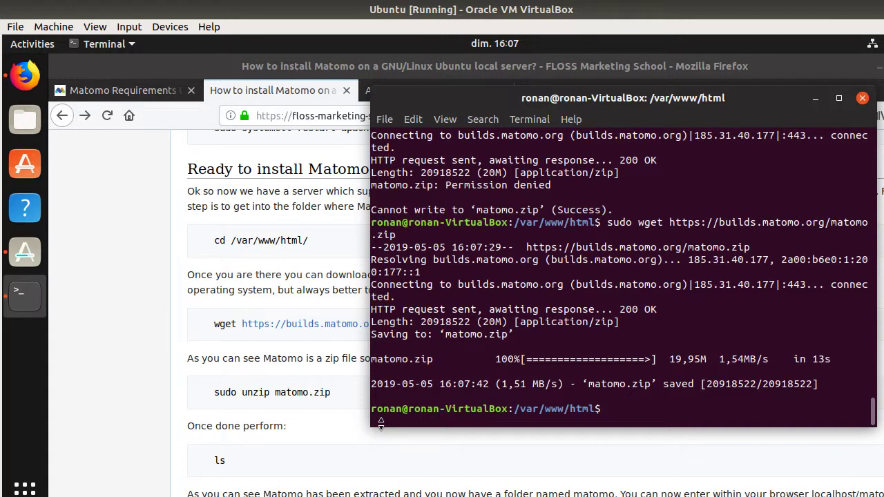
pyautogui.write('ls')
pyautogui.press('Return')
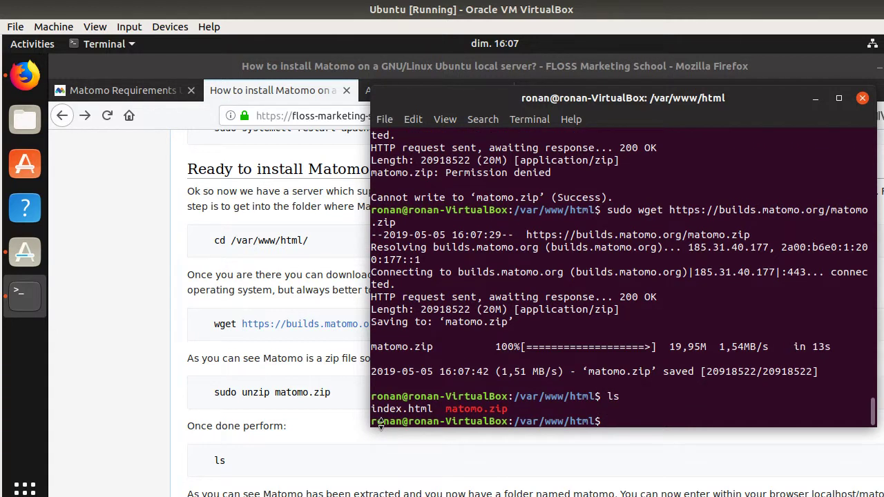
pyautogui.write('sudo unzip matomo.zip')
pyautogui.press('Return')
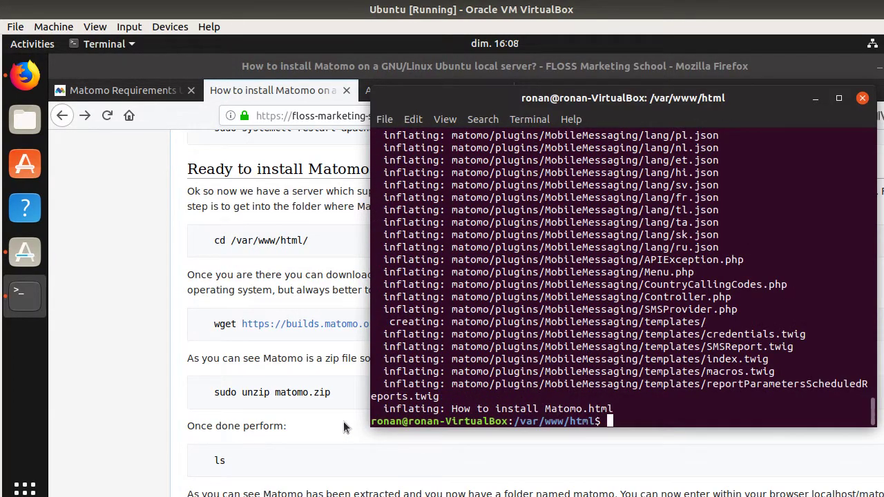
pyautogui.write('ls')
pyautogui.press('Return')
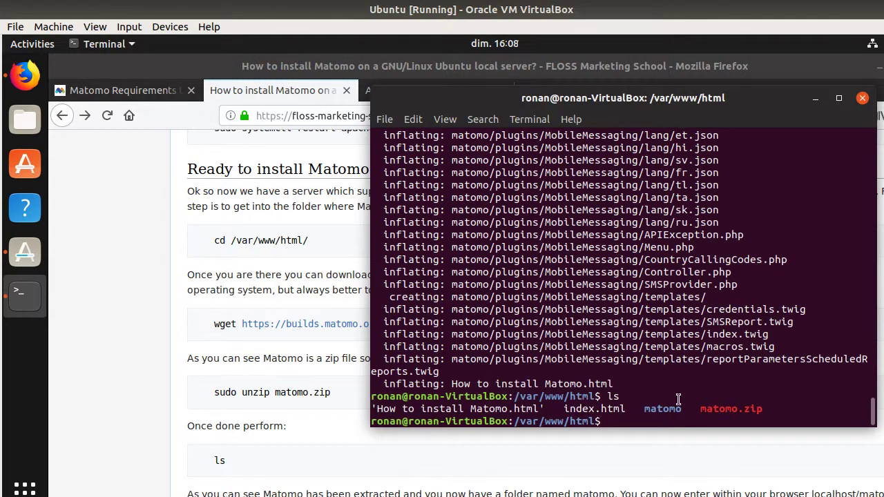
# - Load localhost/matomo/ and select the suggested chown command on the write-permission error page
pyautogui.click(272, 211)
pyautogui.click(451, 88)
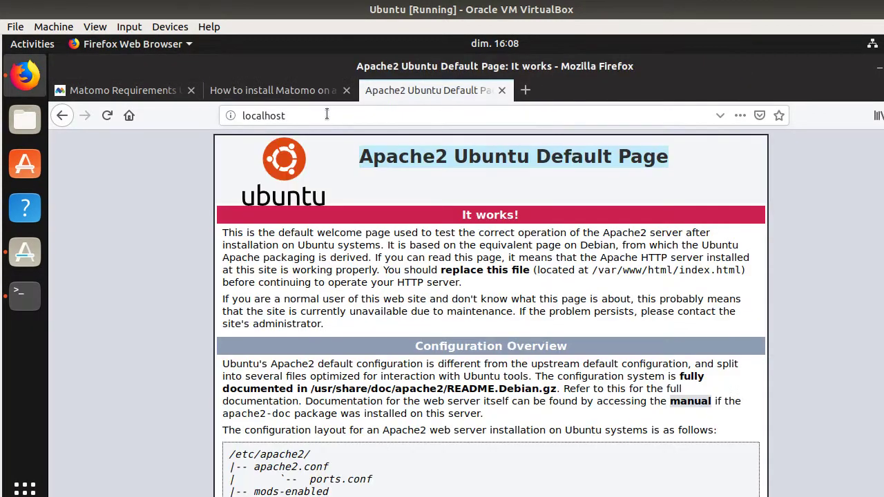
pyautogui.write('/')
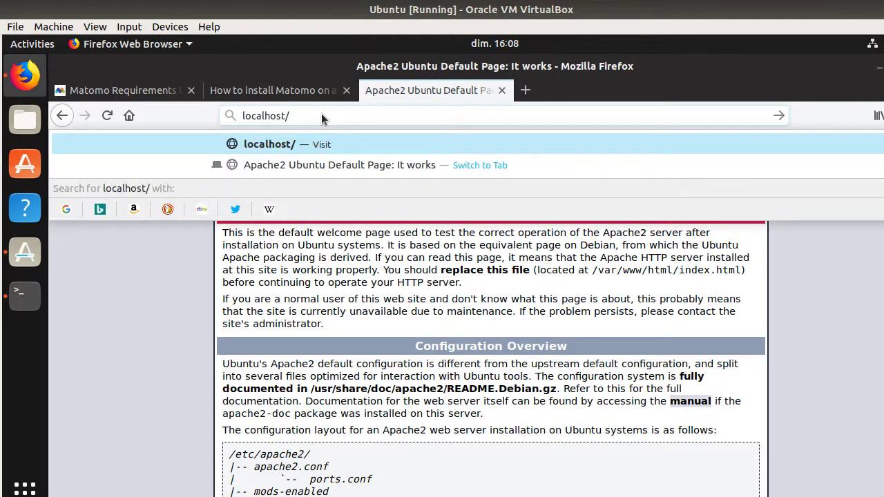
pyautogui.write('matomo')
pyautogui.press('Return')
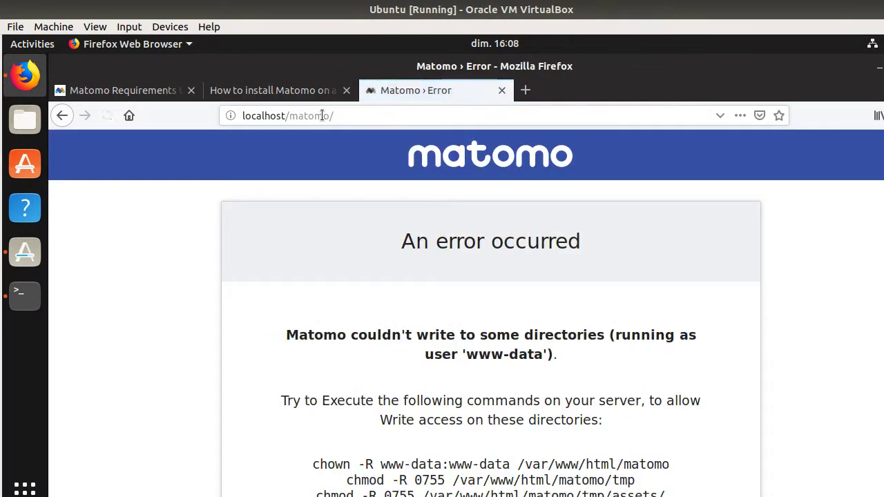
pyautogui.scroll(-2, 355, 218)
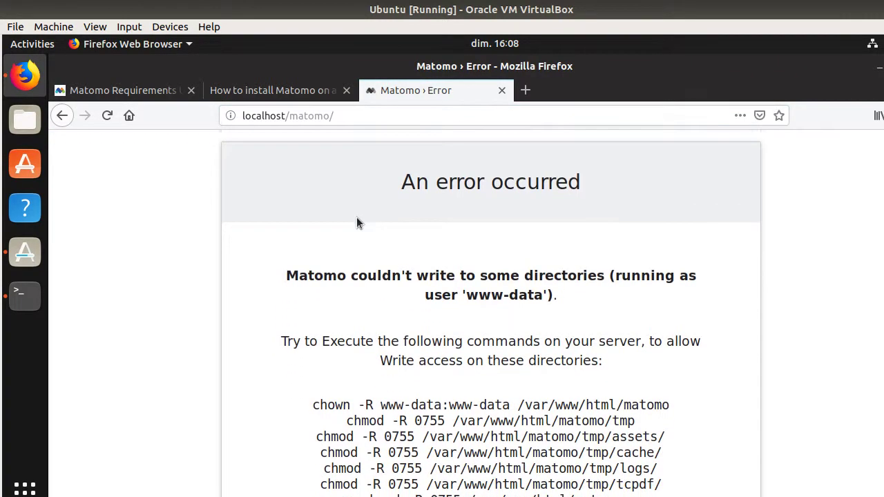
pyautogui.scroll(-1, 368, 309)
pyautogui.moveTo(406, 217); pyautogui.dragTo(631, 217)
pyautogui.scroll(-2, 371, 283)
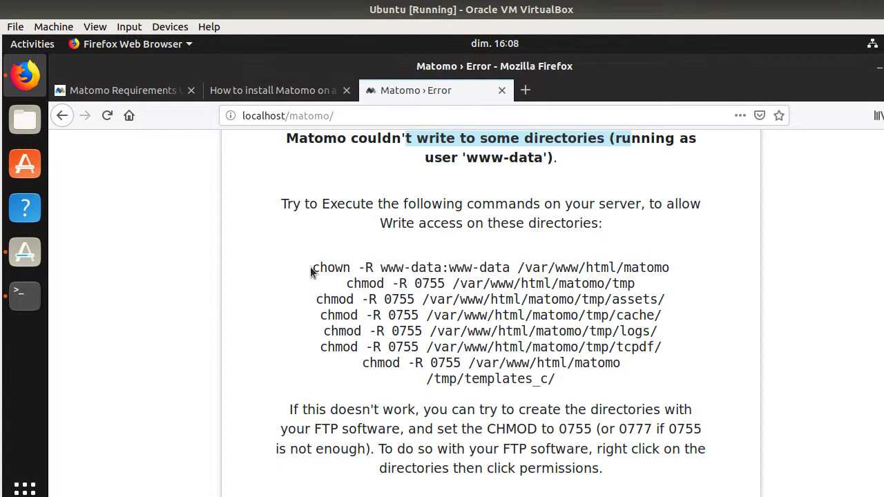
pyautogui.moveTo(314, 267); pyautogui.dragTo(667, 267)
pyautogui.hotkey('ctrl', 'c')
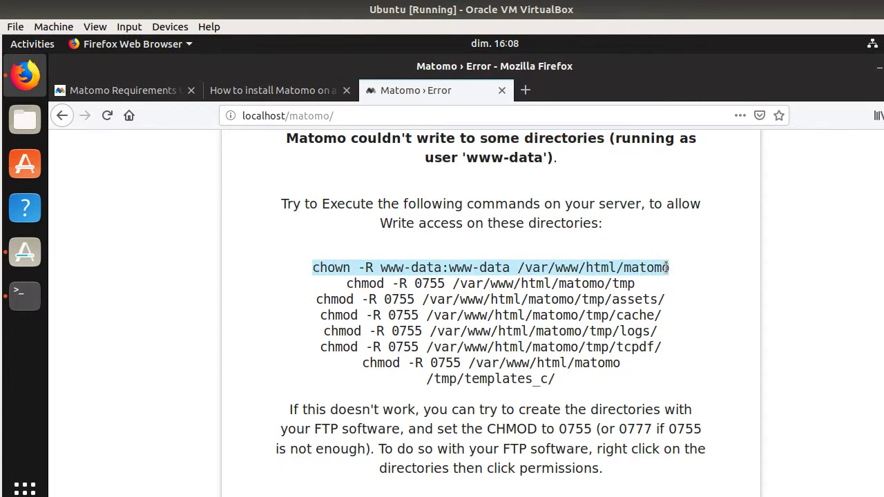
# - Run sudo chown -R www-data:www-data on /var/www/html/matomo, then reload the Matomo page
pyautogui.click(25, 295)
pyautogui.hotkey('ctrl', 'shift', 'v')
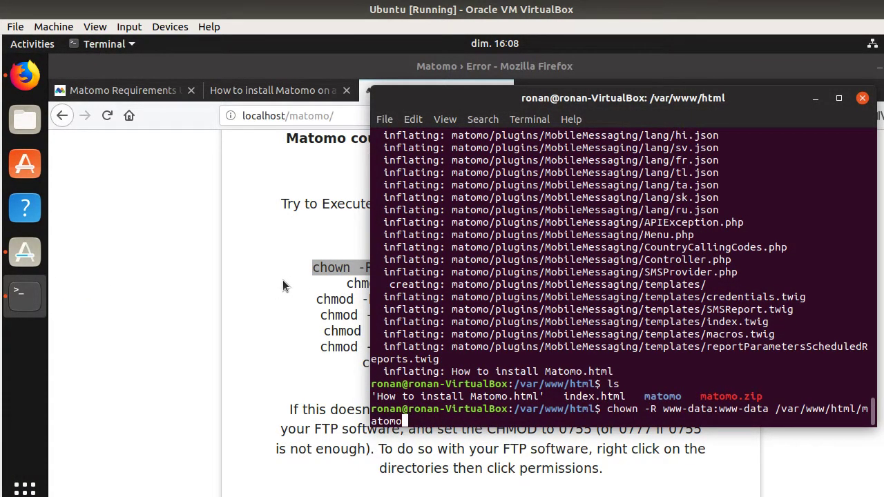
pyautogui.press('Return')
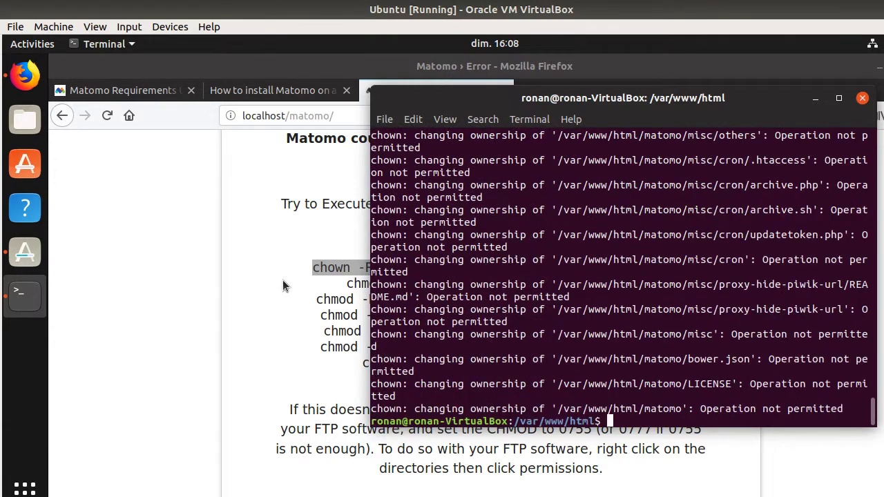
pyautogui.press('Up')
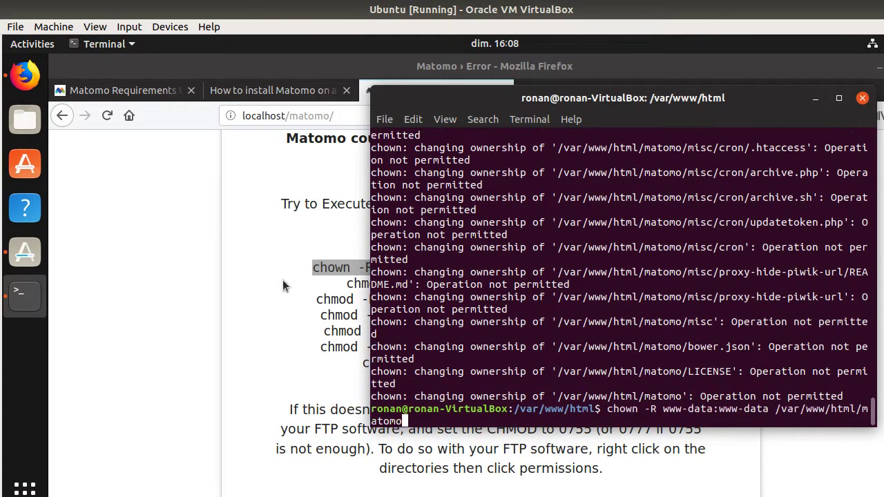
pyautogui.press('Left')
pyautogui.press('Left')
pyautogui.press('Left')
pyautogui.press('Left')
pyautogui.press('Left')
pyautogui.press('Left')
pyautogui.press('Left')
pyautogui.press('Left')
pyautogui.press('Left')
pyautogui.press('Left')
pyautogui.press('Left')
pyautogui.press('Left')
pyautogui.press('Left')
pyautogui.press('Left')
pyautogui.press('Left')
pyautogui.press('Left')
pyautogui.press('Left')
pyautogui.press('Left')
pyautogui.press('Left')
pyautogui.press('Left')
pyautogui.press('Left')
pyautogui.press('Left')
pyautogui.press('Left')
pyautogui.press('Left')
pyautogui.press('Left')
pyautogui.press('Left')
pyautogui.press('Left')
pyautogui.press('Left')
pyautogui.press('Left')
pyautogui.press('Left')
pyautogui.press('Left')
pyautogui.press('Left')
pyautogui.press('Left')
pyautogui.press('Left')
pyautogui.press('Left')
pyautogui.press('Left')
pyautogui.press('Left')
pyautogui.press('Left')
pyautogui.press('Left')
pyautogui.press('Left')
pyautogui.write('si')
pyautogui.press('BackSpace')
pyautogui.write('udo')
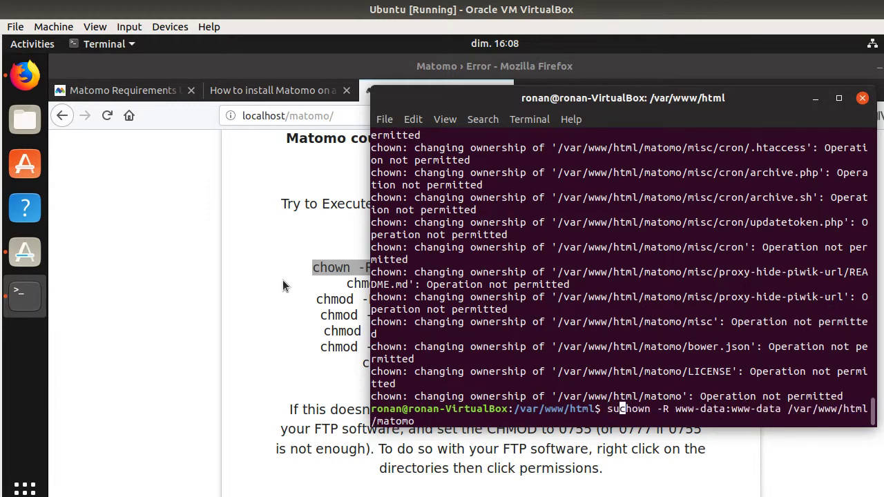
pyautogui.press('Return')
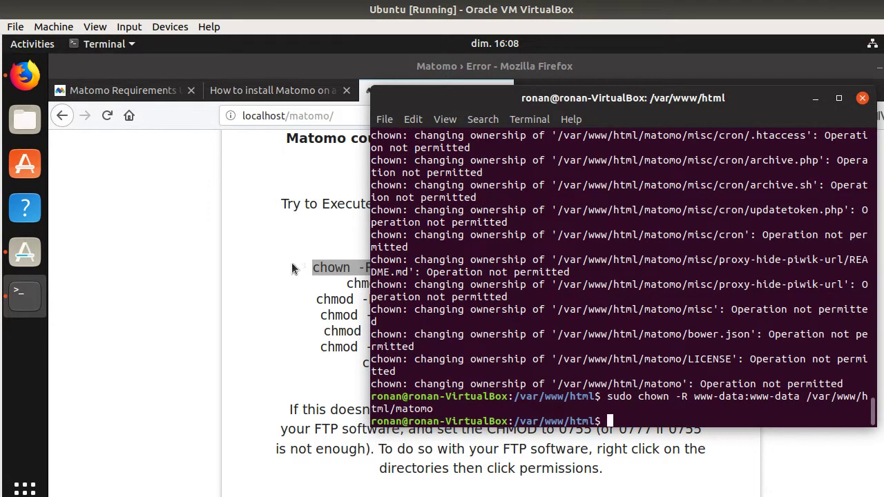
pyautogui.click(292, 264)
pyautogui.click(105, 116)
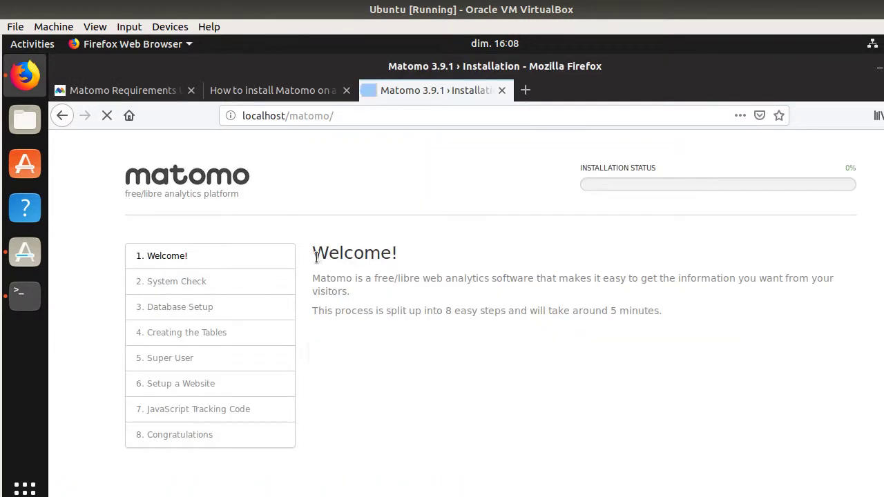
# - Advance from Welcome to the System Check and review its missing MySQL extension errors
pyautogui.click(350, 350)
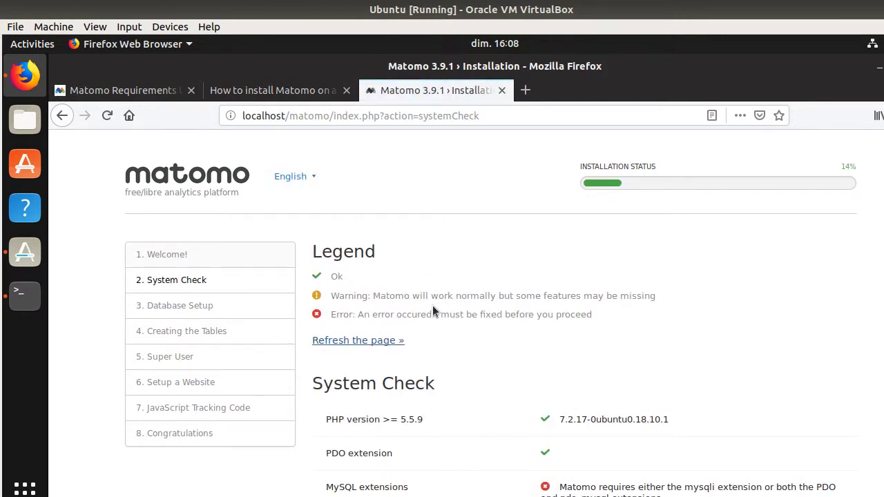
pyautogui.scroll(-4, 442, 332)
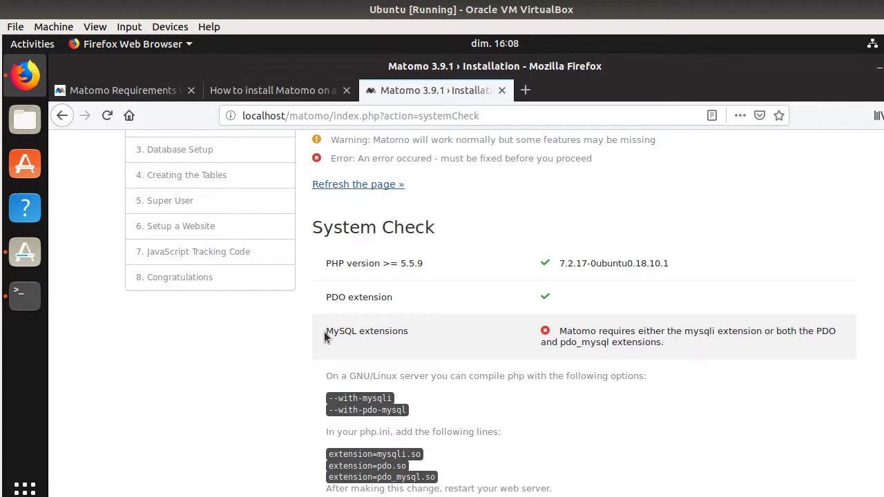
pyautogui.scroll(-3, 433, 369)
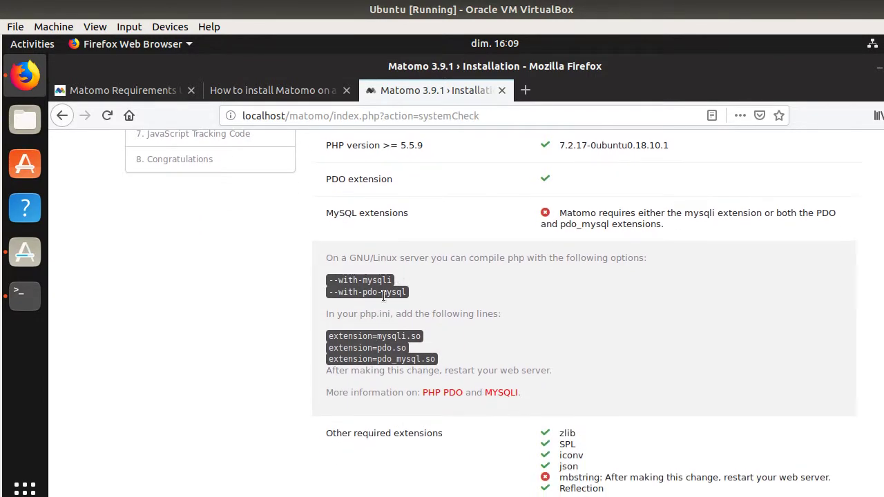
pyautogui.scroll(-4, 529, 277)
pyautogui.scroll(-12, 536, 287)
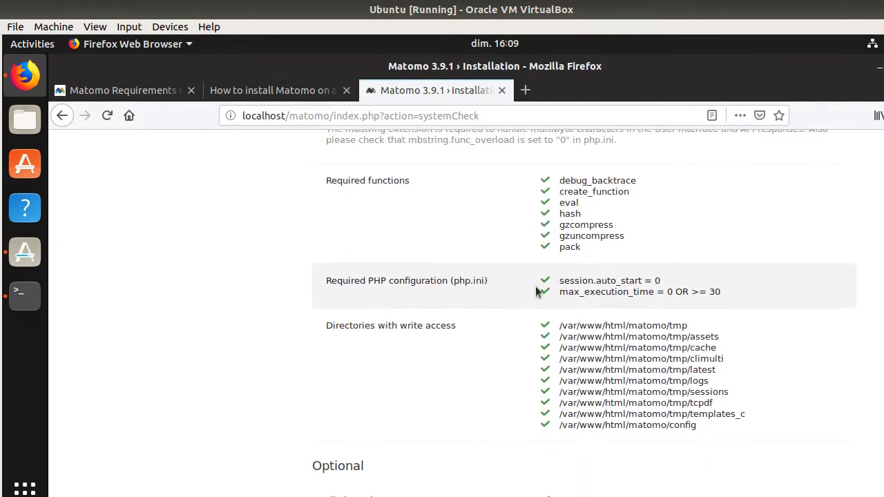
pyautogui.scroll(11, 537, 294)
pyautogui.scroll(10, 541, 286)
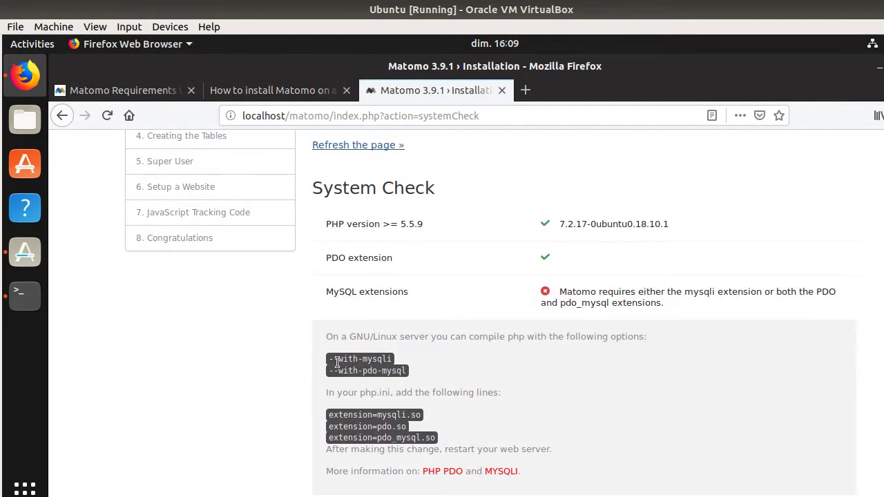
pyautogui.moveTo(331, 362); pyautogui.dragTo(409, 373)
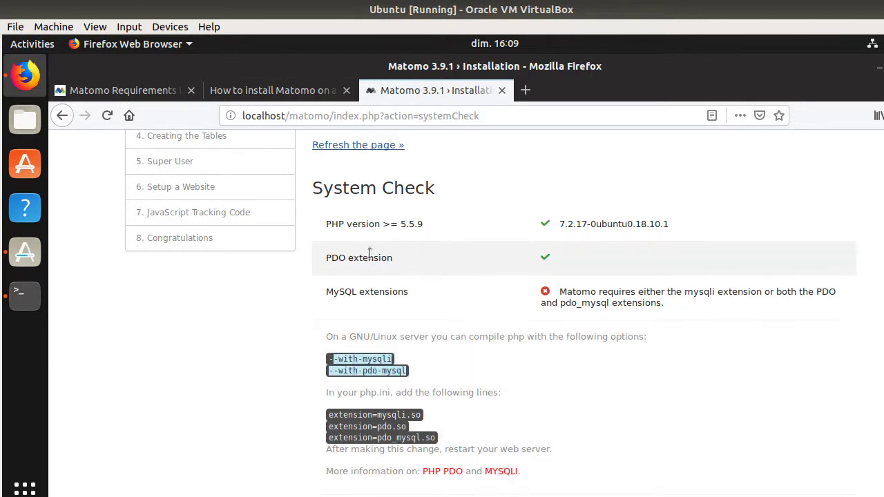
# - Find and select the tutorial's sudo apt-get install php-mysql command
pyautogui.click(281, 98)
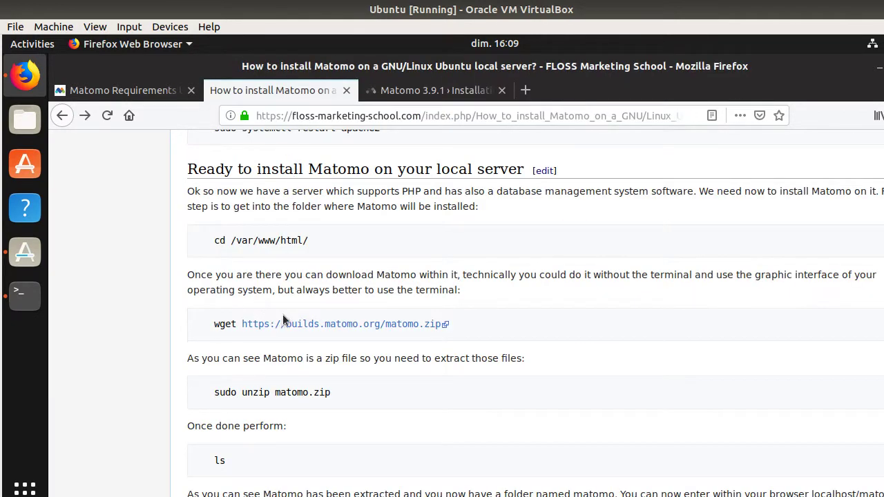
pyautogui.scroll(-3, 284, 313)
pyautogui.scroll(-5, 287, 316)
pyautogui.scroll(-2, 293, 306)
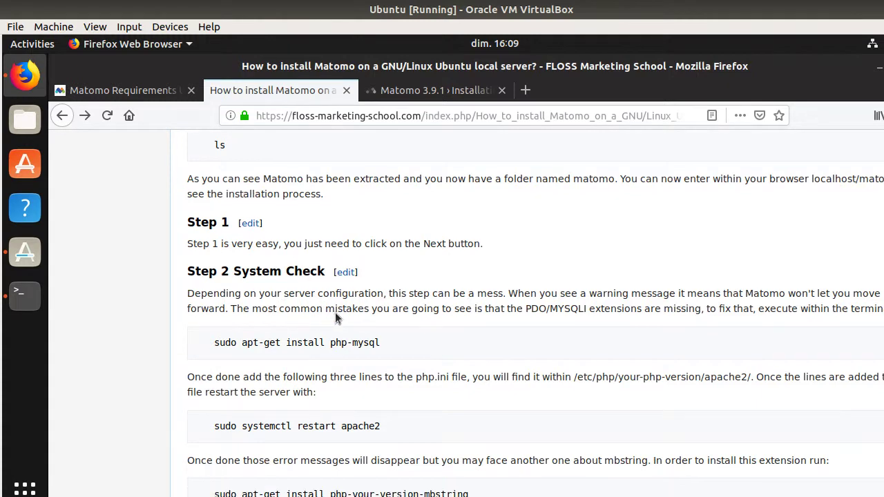
pyautogui.moveTo(380, 304); pyautogui.dragTo(224, 306)
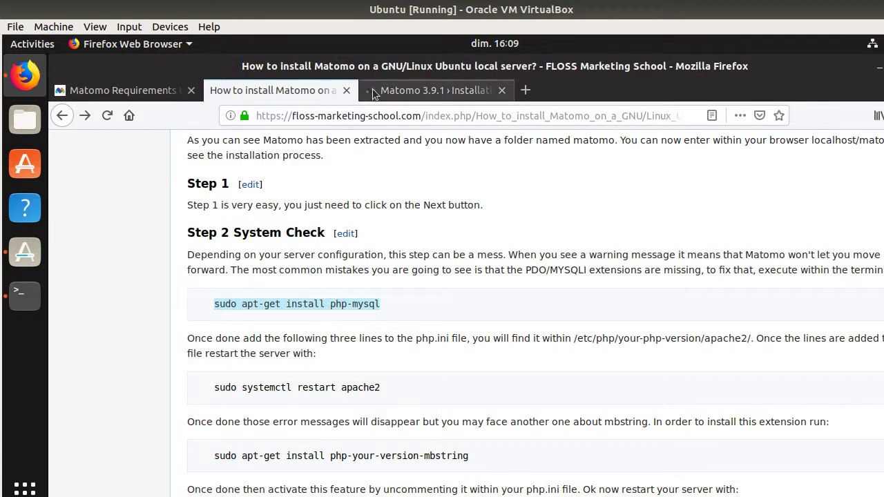
# - Install php-mysql with sudo apt-get install php-mysql, answer Y, and return to Matomo
pyautogui.click(25, 302)
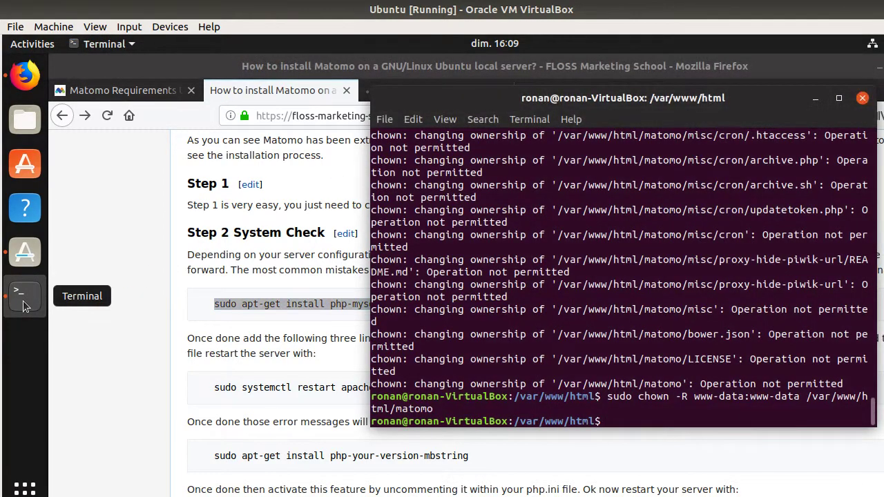
pyautogui.write('sudo apt-get install php-mysql')
pyautogui.press('Return')
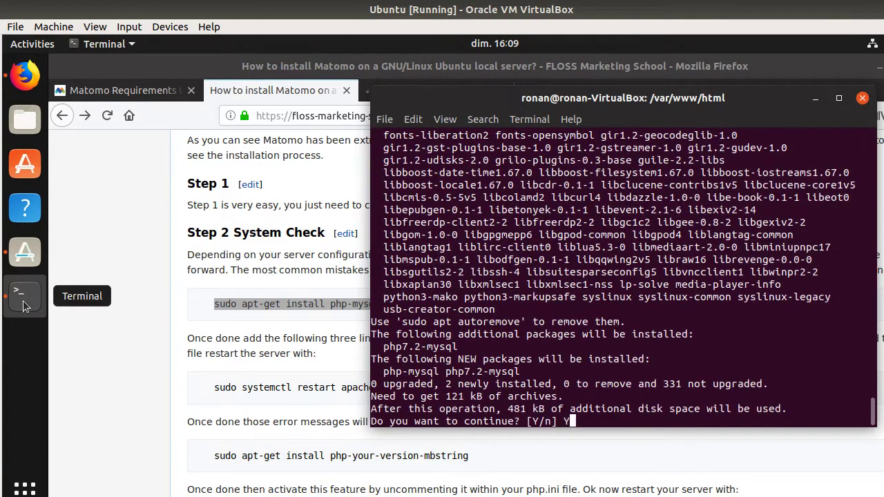
pyautogui.write('Y')
pyautogui.press('Return')
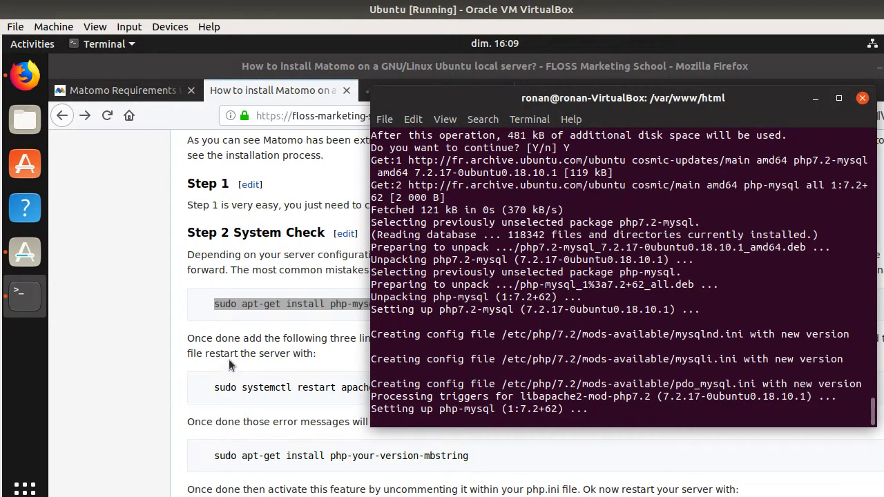
pyautogui.click(318, 176)
pyautogui.click(418, 89)
# - Refresh the System Check and find the guide's php.ini location, /etc/php/your-php-version/apache2/
pyautogui.click(370, 144)
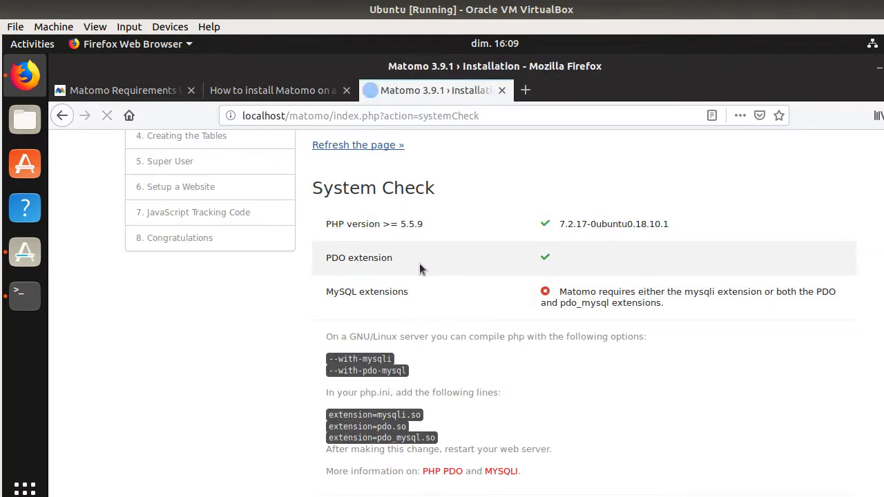
pyautogui.scroll(-1, 412, 304)
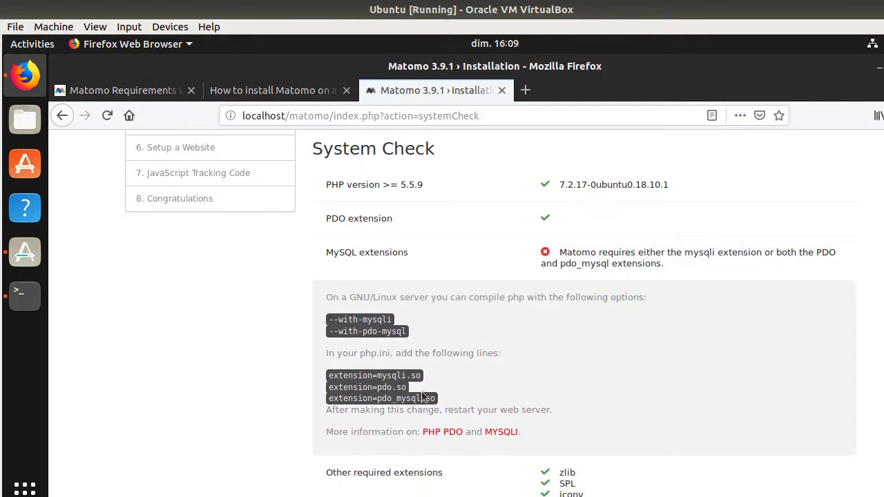
pyautogui.moveTo(328, 375); pyautogui.dragTo(435, 399)
pyautogui.hotkey('ctrl', 'c')
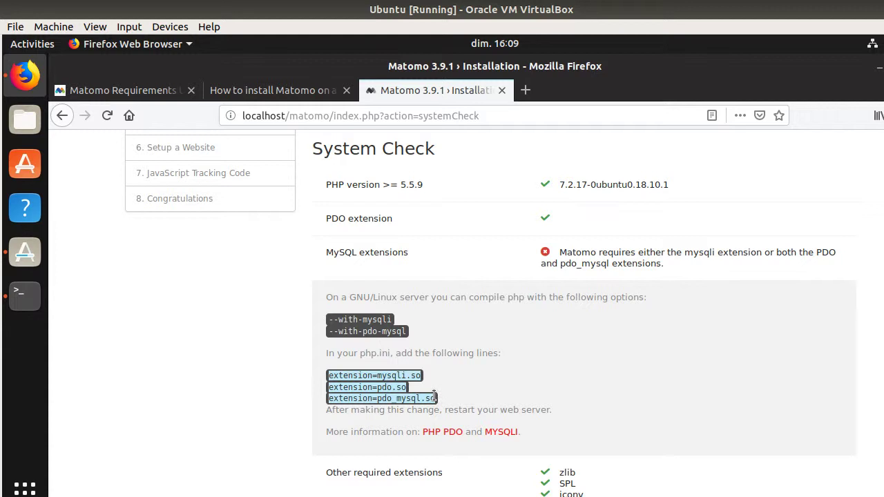
pyautogui.moveTo(360, 354); pyautogui.dragTo(402, 354)
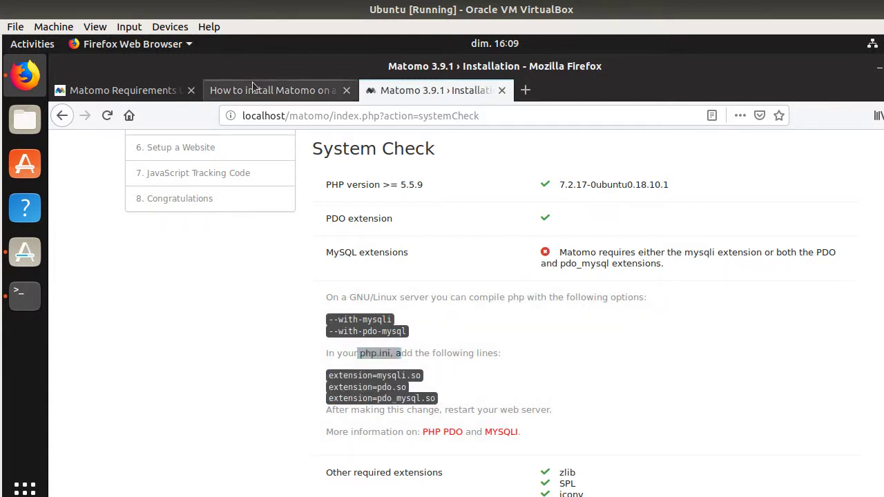
pyautogui.click(254, 90)
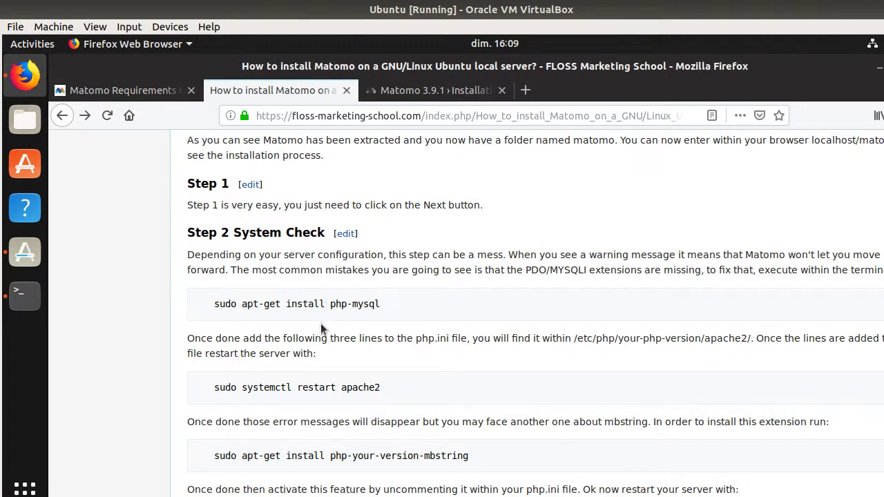
pyautogui.moveTo(574, 340); pyautogui.dragTo(640, 335)
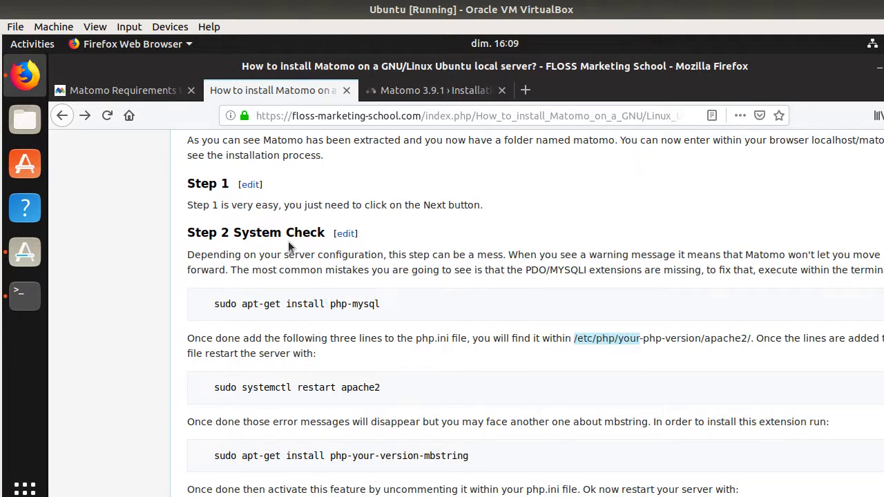
pyautogui.click(35, 284)
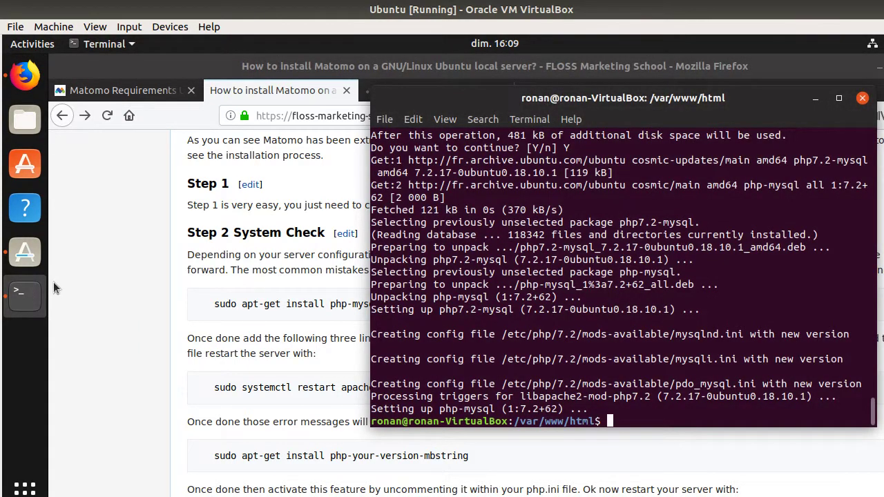
# - Try a cd path toward /etc/apache2, then trim it back to /etc/
pyautogui.write('cd /etc/apa')
pyautogui.press('Tab')
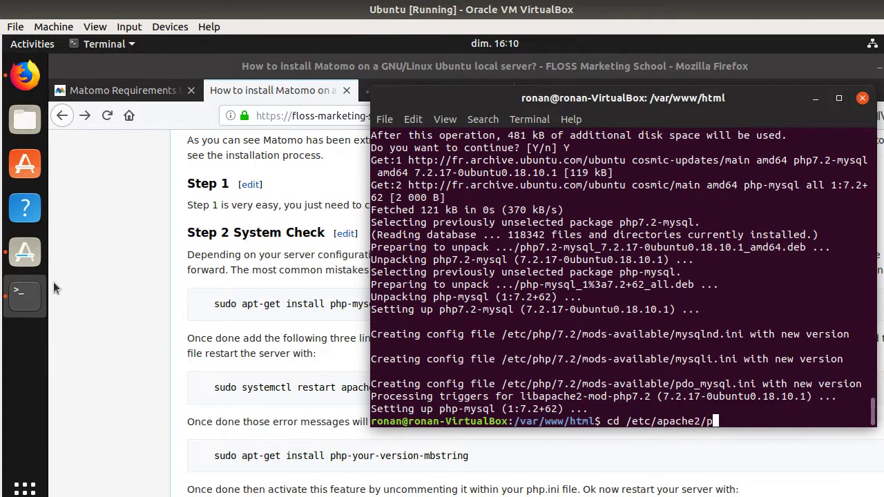
pyautogui.press('BackSpace')
pyautogui.press('Tab')
pyautogui.press('Tab')
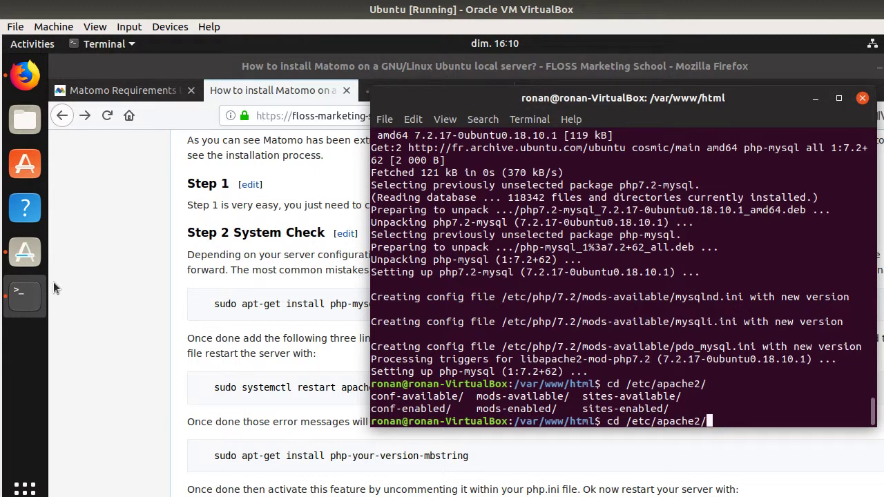
pyautogui.moveTo(443, 93); pyautogui.dragTo(126, 121)
pyautogui.press('BackSpace')
pyautogui.press('BackSpace')
pyautogui.press('BackSpace')
pyautogui.press('BackSpace')
pyautogui.press('BackSpace')
pyautogui.press('BackSpace')
pyautogui.press('BackSpace')
pyautogui.press('BackSpace')
# - Move into /etc/php/7.2/apache2, list its files, and open php.ini with sudo nano
pyautogui.write('php/')
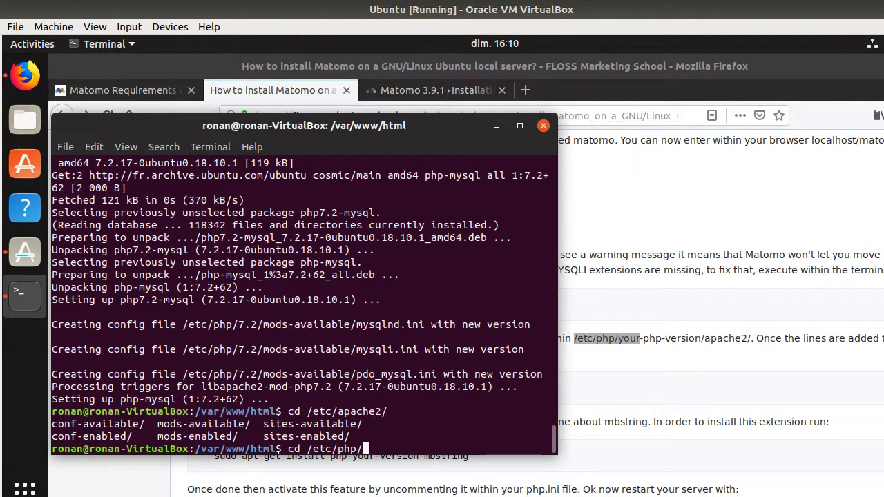
pyautogui.press('Tab')
pyautogui.write('ap')
pyautogui.press('Tab')
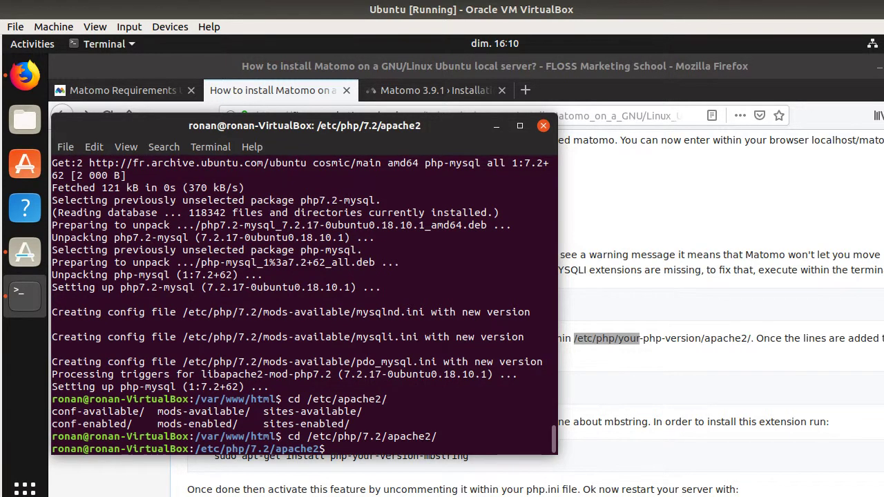
pyautogui.write('ls')
pyautogui.press('Return')
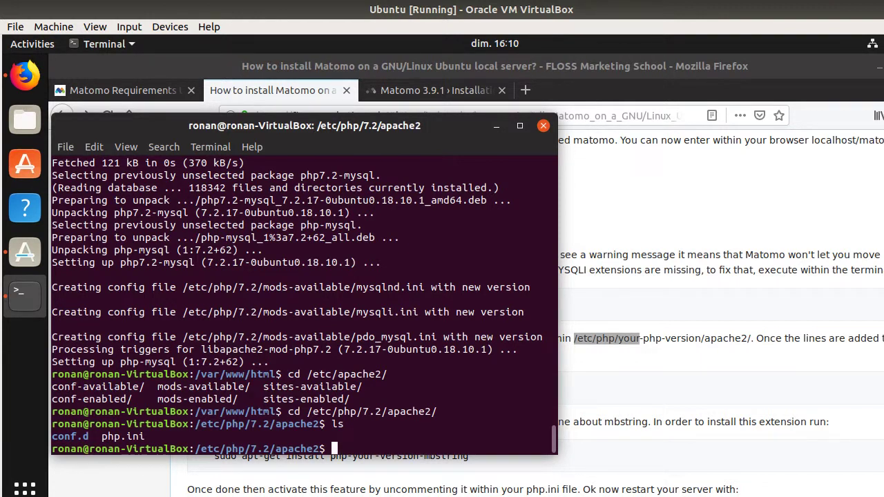
pyautogui.write('sudo nan')
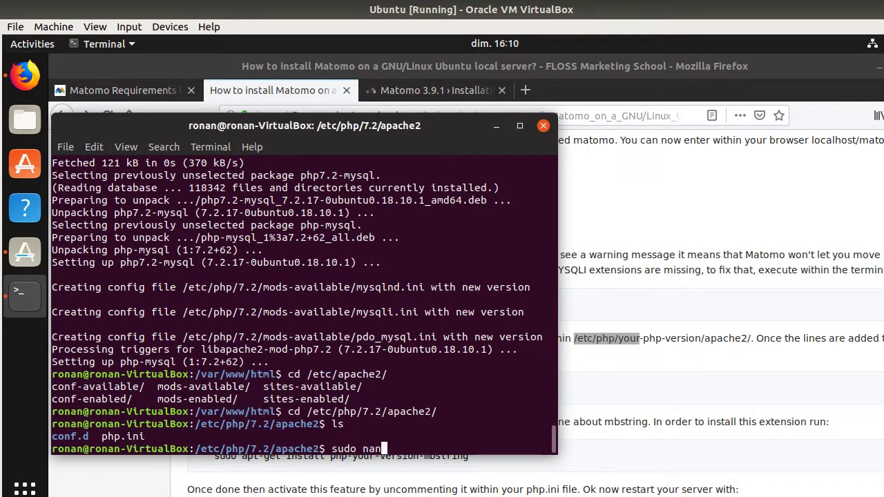
pyautogui.write('o php.ini')
pyautogui.press('Return')
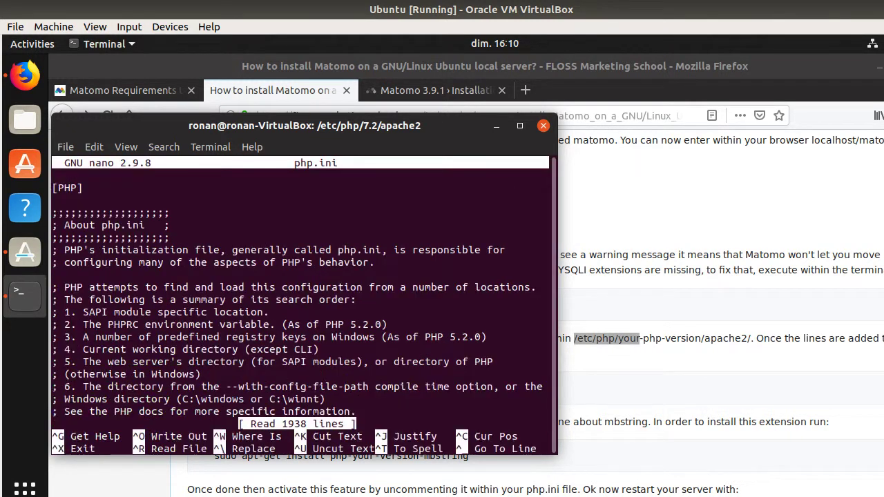
# - Compare the open php.ini against the Matomo System Check page
pyautogui.press('Down')
pyautogui.press('Down')
pyautogui.press('Down')
pyautogui.press('Down')
pyautogui.press('Down')
pyautogui.press('Down')
pyautogui.press('Down')
pyautogui.press('Down')
pyautogui.press('Down')
pyautogui.press('Down')
pyautogui.press('Down')
pyautogui.press('Down')
pyautogui.press('Down')
pyautogui.press('Down')
pyautogui.press('Down')
pyautogui.press('Down')
pyautogui.press('Down')
pyautogui.press('Down')
pyautogui.press('Down')
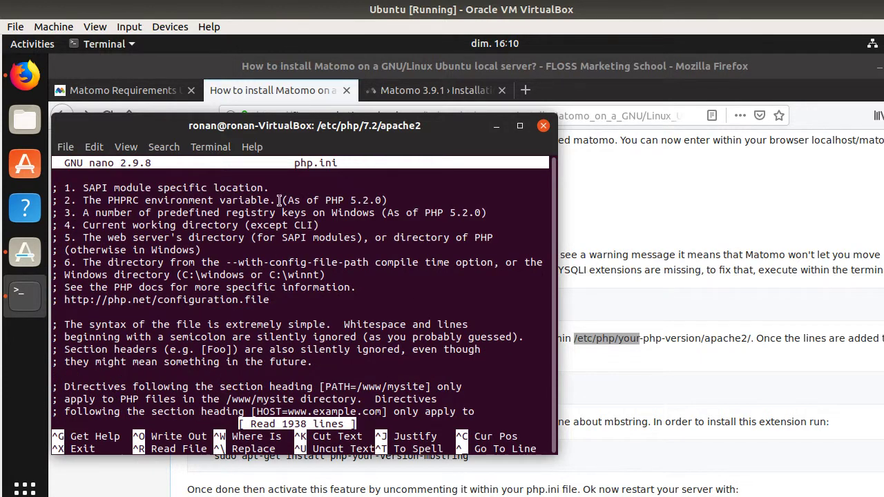
pyautogui.moveTo(266, 136); pyautogui.dragTo(434, 146)
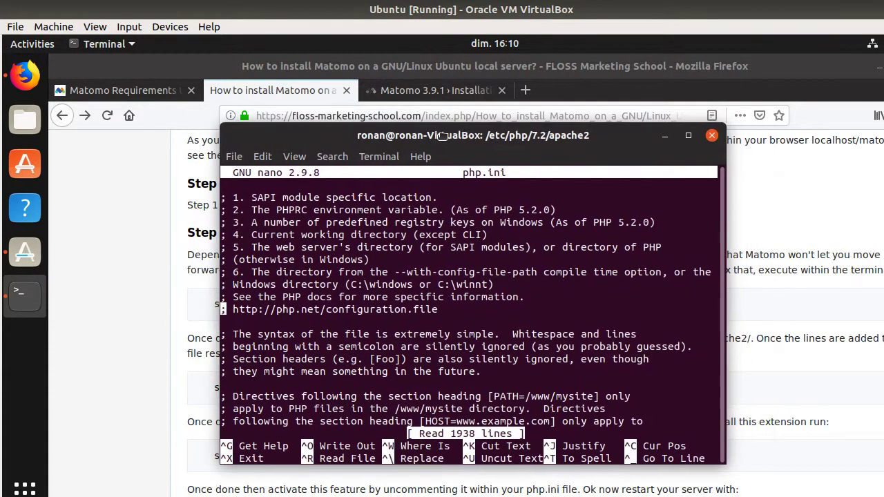
pyautogui.click(417, 94)
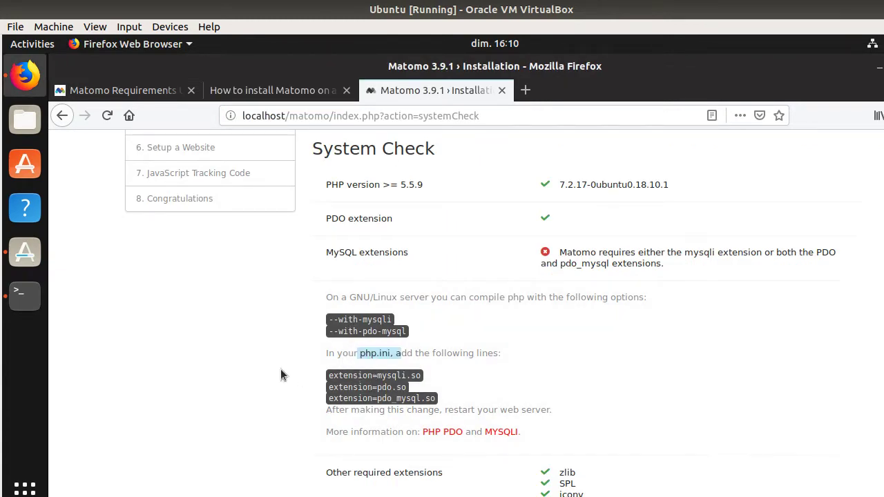
pyautogui.click(25, 296)
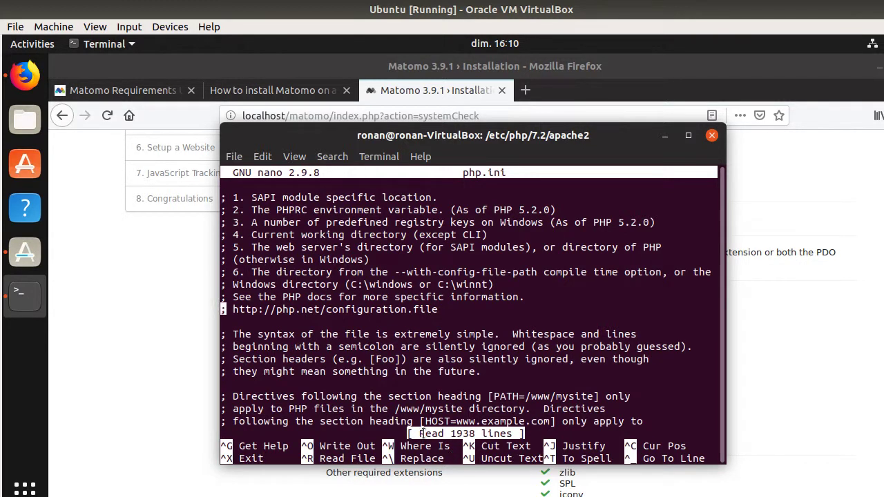
# - Search php.ini for extension=mysqli
pyautogui.hotkey('ctrl', 'w')
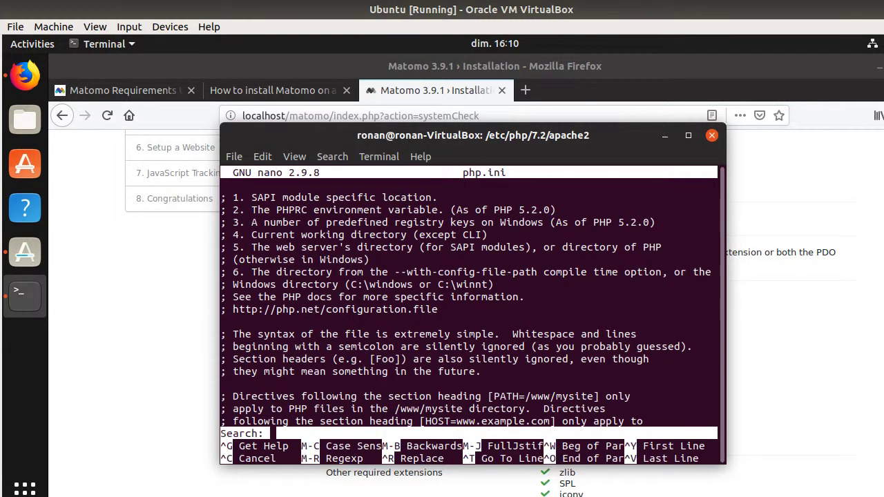
pyautogui.write('m')
pyautogui.press('BackSpace')
pyautogui.write('extension')
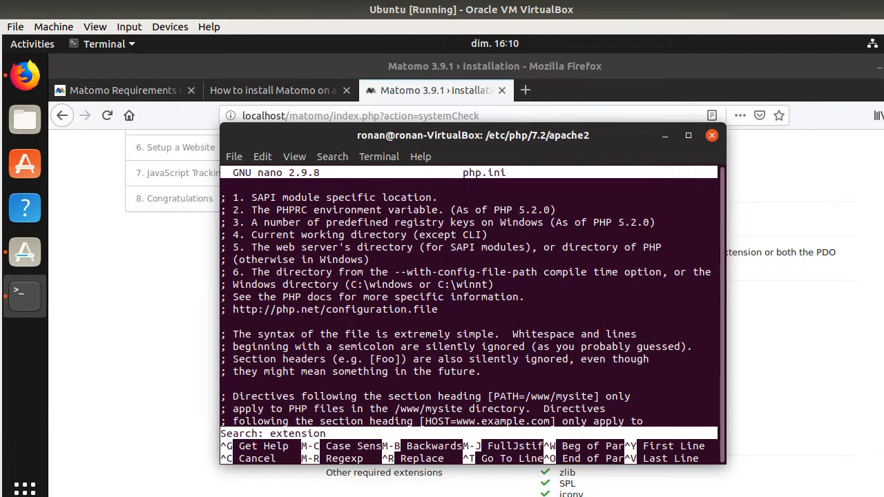
pyautogui.write('=mysqli')
pyautogui.press('Return')
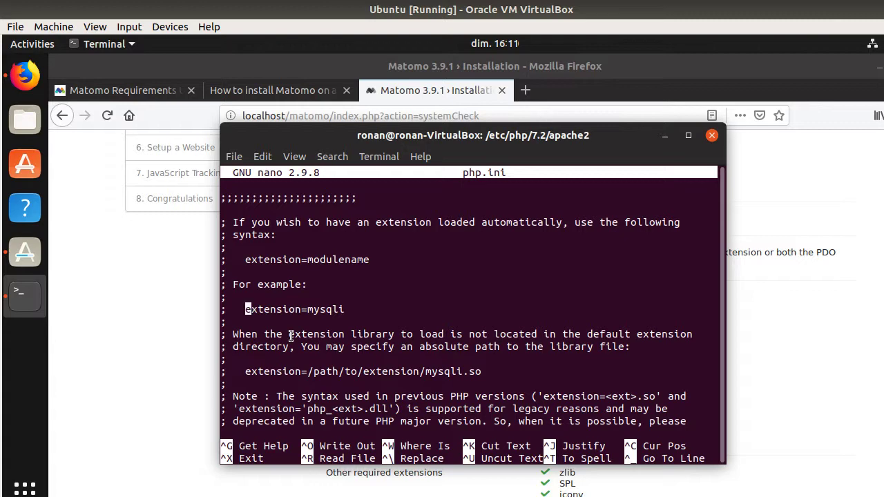
pyautogui.hotkey('ctrl', 'w')
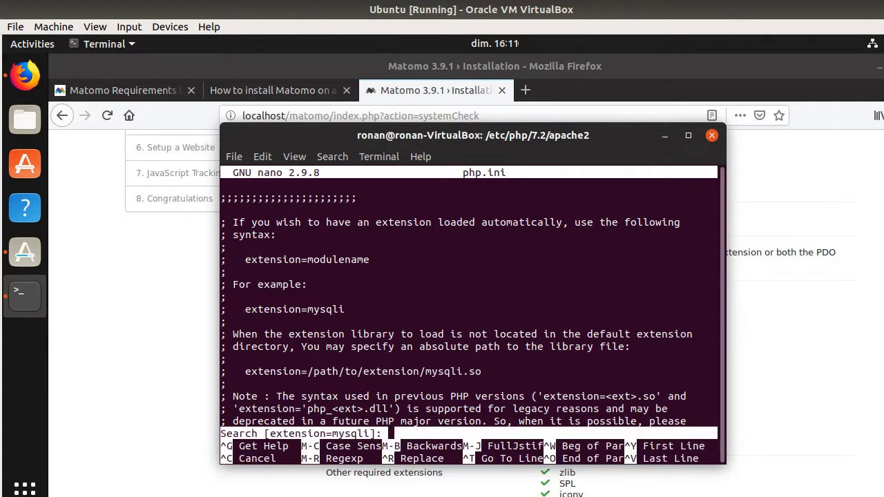
pyautogui.press('Return')
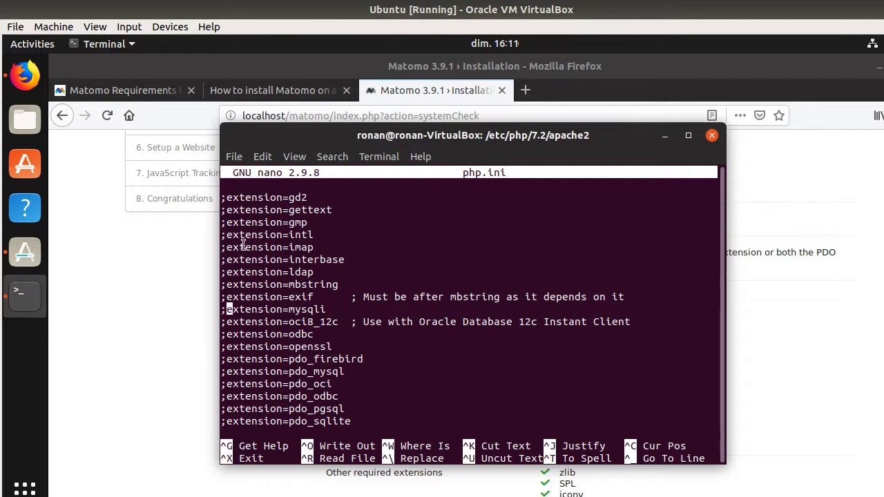
# - Add extension=mysqli.so, pdo.so and pdo_mysql.so above ;extension=gd2 and save php.ini
pyautogui.press('Up')
pyautogui.press('Up')
pyautogui.press('Up')
pyautogui.press('Up')
pyautogui.press('Up')
pyautogui.press('Up')
pyautogui.press('Up')
pyautogui.press('Up')
pyautogui.press('Left')
pyautogui.press('Return')
pyautogui.press('Up')
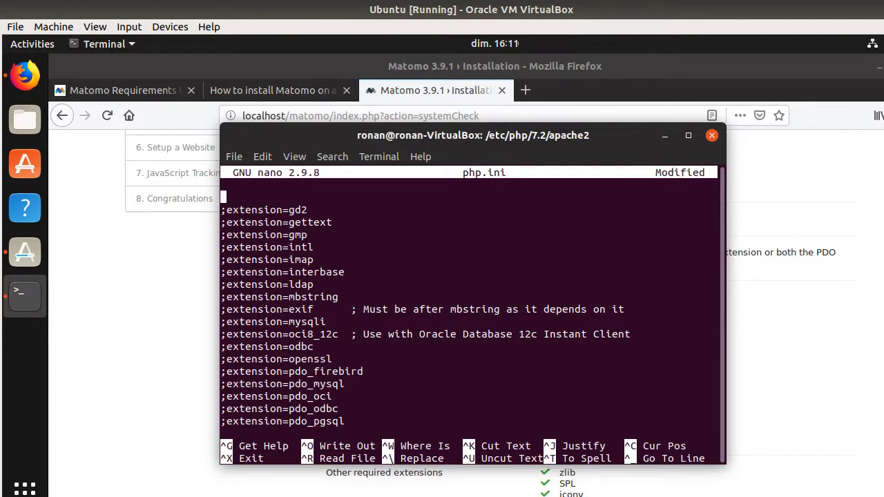
pyautogui.hotkey('ctrl', 'shift', 'v')
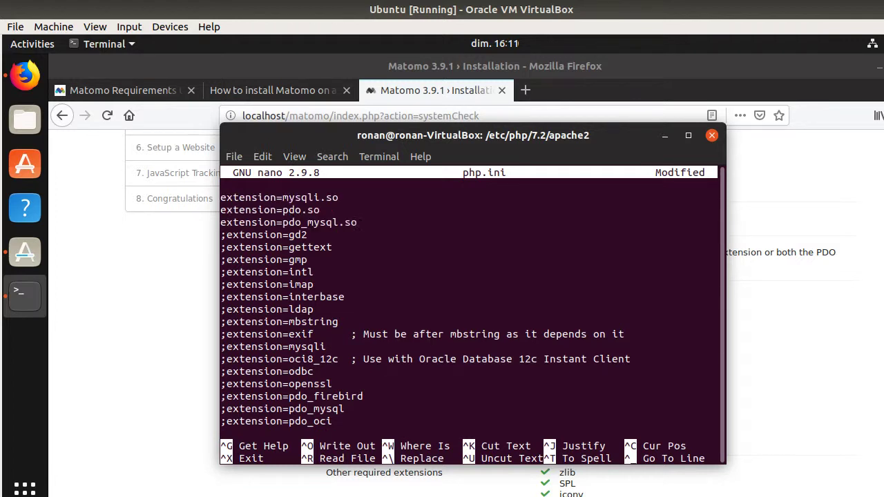
pyautogui.press('Down')
pyautogui.press('Left')
pyautogui.press('Left')
pyautogui.press('Left')
pyautogui.press('Left')
pyautogui.press('Left')
pyautogui.press('Left')
pyautogui.press('Left')
pyautogui.press('Left')
pyautogui.press('Left')
pyautogui.press('Left')
pyautogui.press('Left')
pyautogui.press('Left')
pyautogui.press('Left')
pyautogui.press('Left')
pyautogui.press('Up')
pyautogui.press('Up')
pyautogui.press('Up')
pyautogui.hotkey('ctrl', 'o')
pyautogui.press('Return')
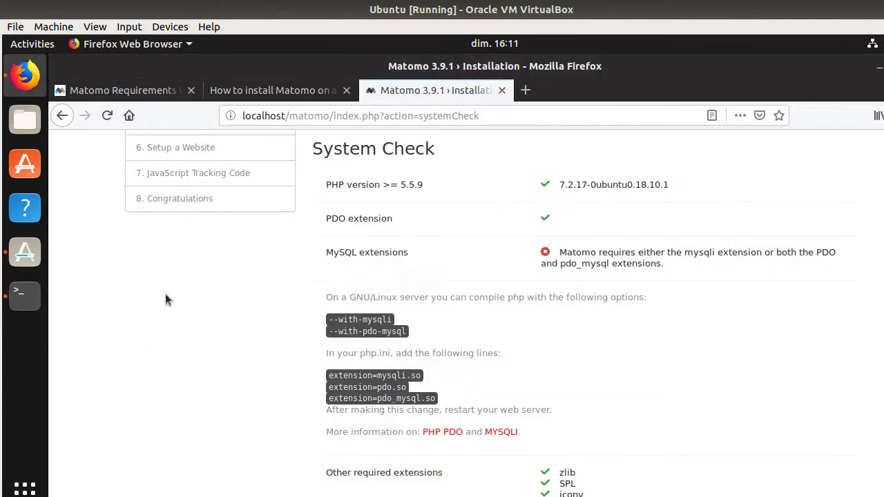
# - Reload the System Check and locate the guide's apache2 restart command
pyautogui.click(162, 300)
pyautogui.press('F5')
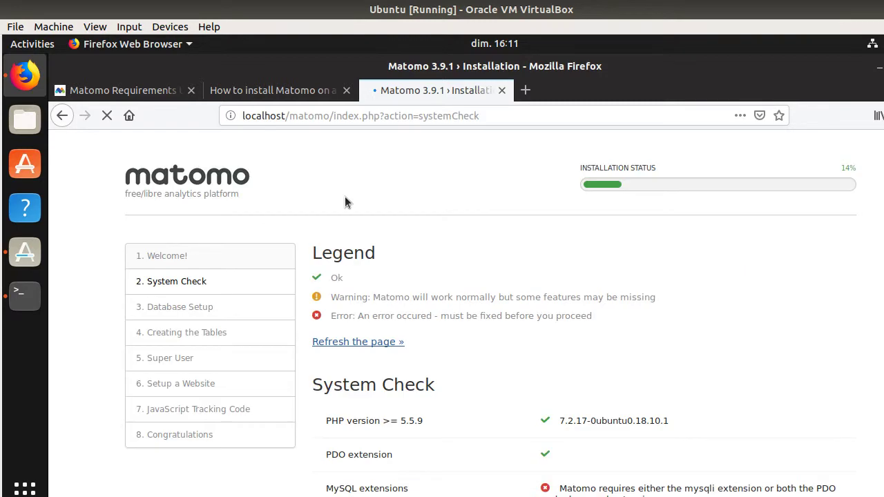
pyautogui.scroll(-4, 465, 337)
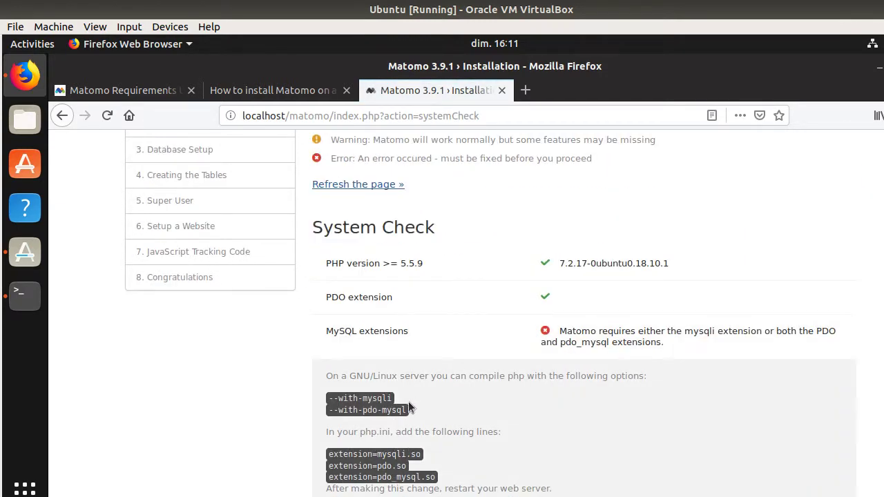
pyautogui.click(231, 93)
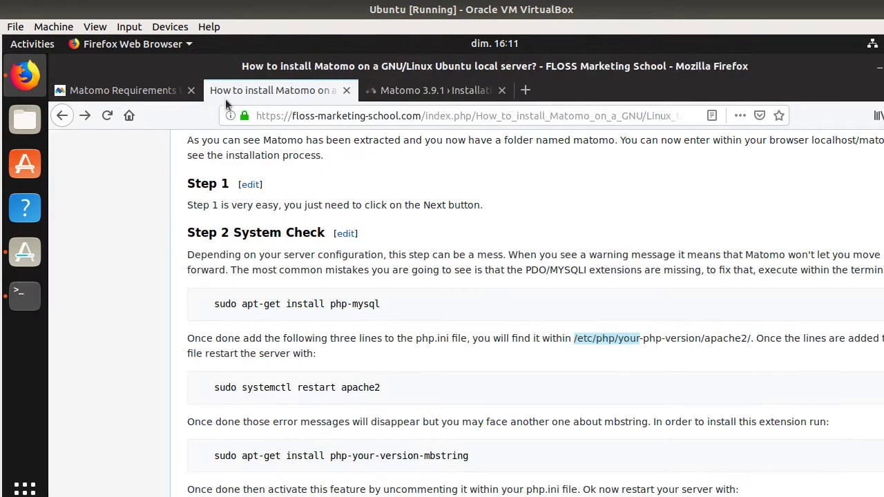
pyautogui.moveTo(384, 387); pyautogui.dragTo(215, 389)
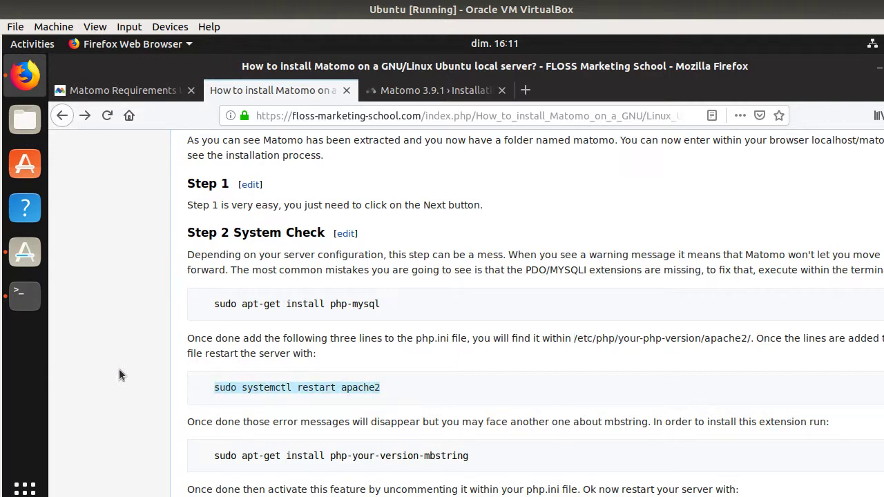
# - Exit nano, run sudo systemctl restart apache2, and return to the Matomo tab
pyautogui.click(25, 296)
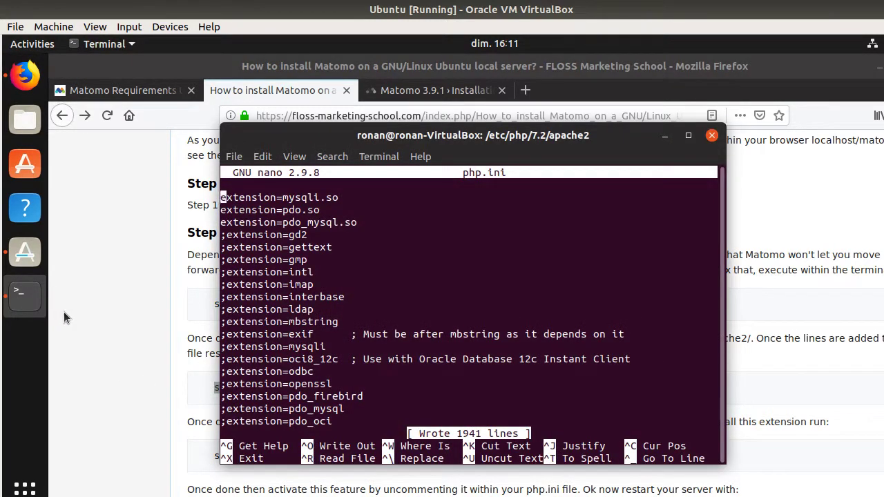
pyautogui.hotkey('ctrl', 'x')
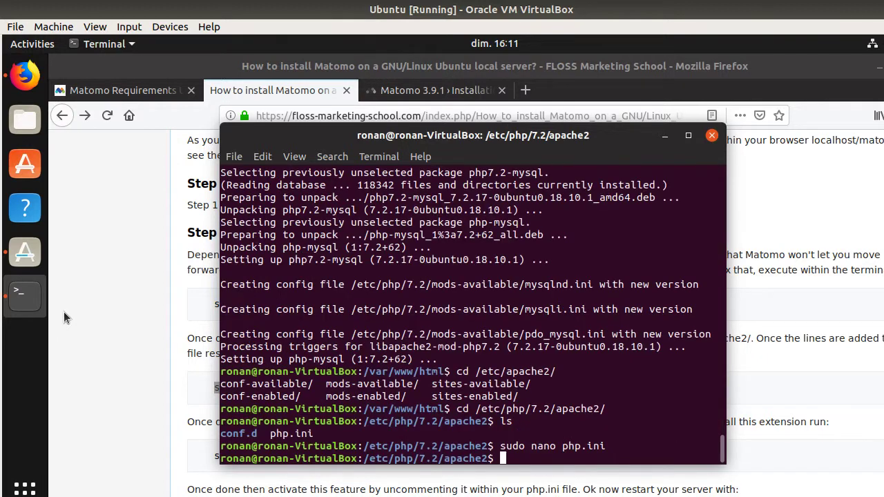
pyautogui.write('sudo systemctl restart apache2')
pyautogui.press('Return')
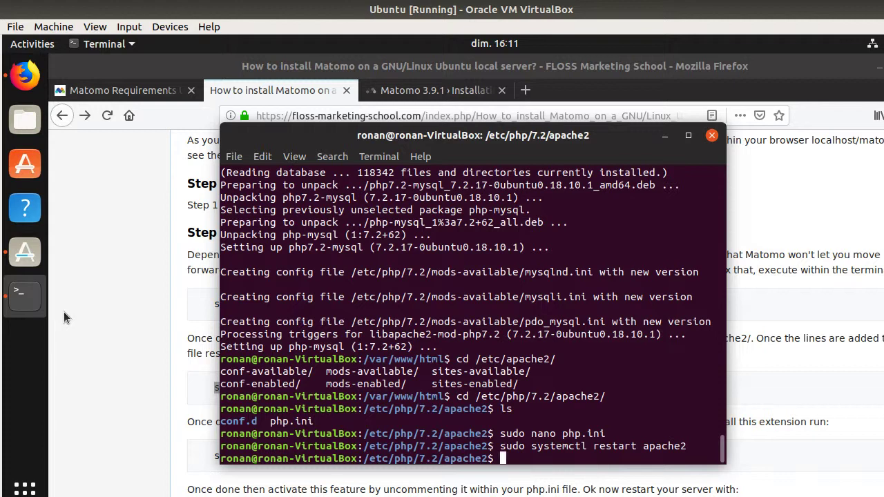
pyautogui.click(69, 310)
pyautogui.click(391, 97)
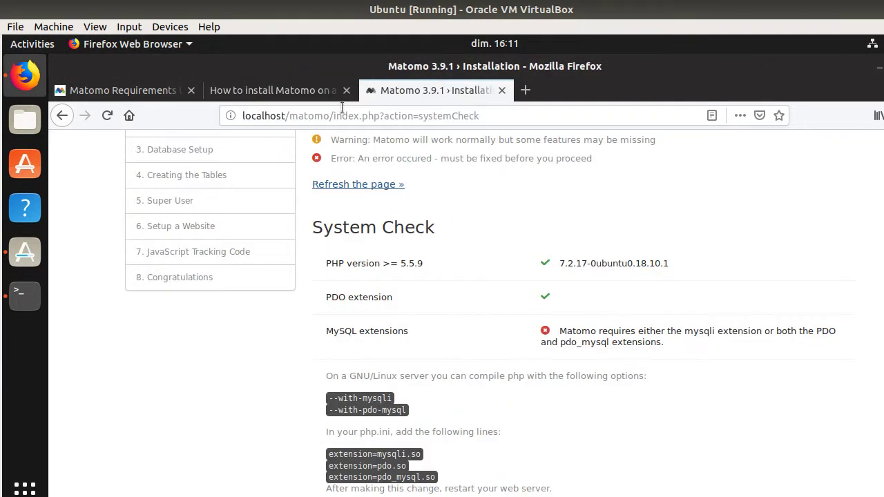
# - Reload the System Check and pick out the failing mbstring extension
pyautogui.press('Return')
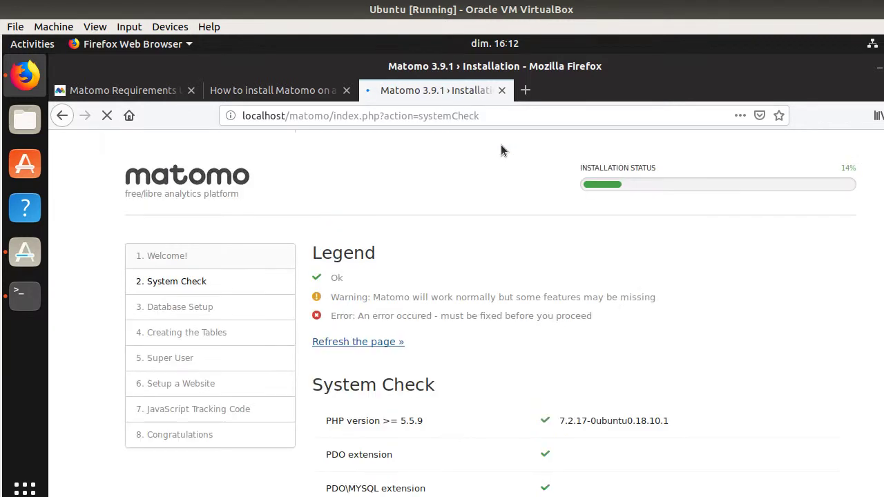
pyautogui.scroll(-7, 515, 279)
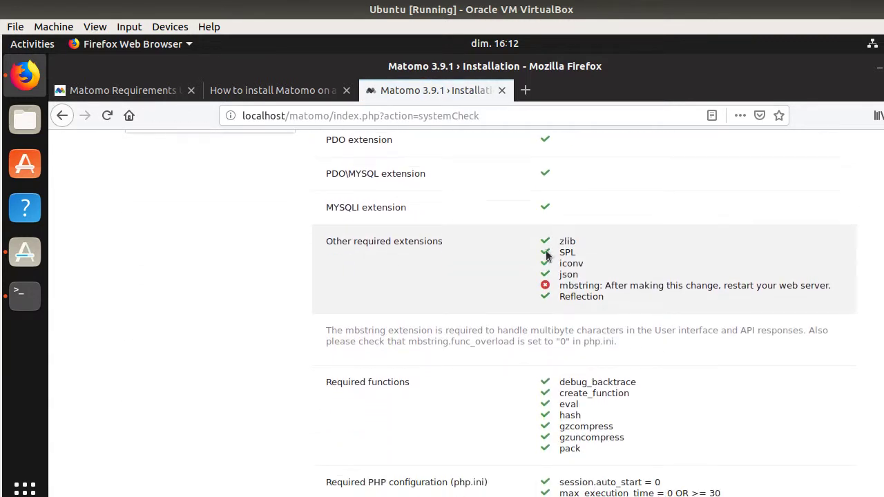
pyautogui.scroll(3, 546, 218)
pyautogui.moveTo(564, 228); pyautogui.dragTo(649, 224)
pyautogui.scroll(-2, 545, 339)
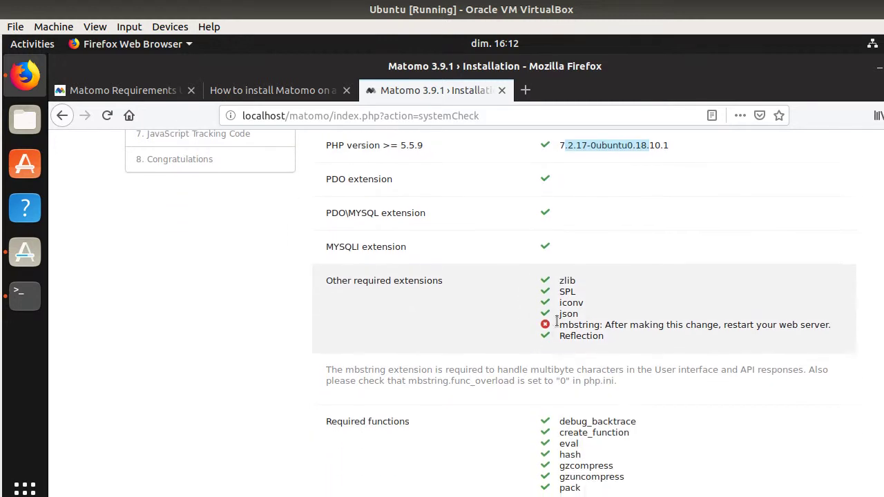
pyautogui.doubleClick(563, 326)
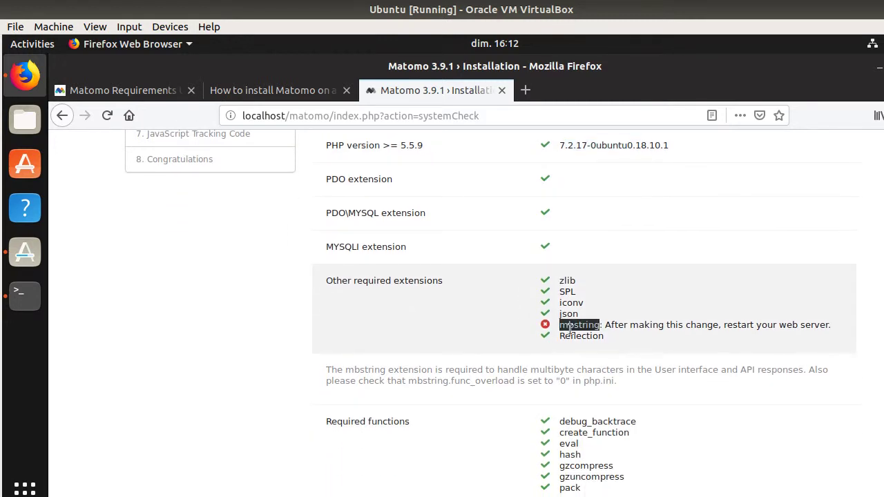
# - Select the tutorial's sudo apt-get install php-your-version-mbstring command
pyautogui.click(240, 88)
pyautogui.scroll(-3, 356, 304)
pyautogui.moveTo(213, 338); pyautogui.dragTo(469, 338)
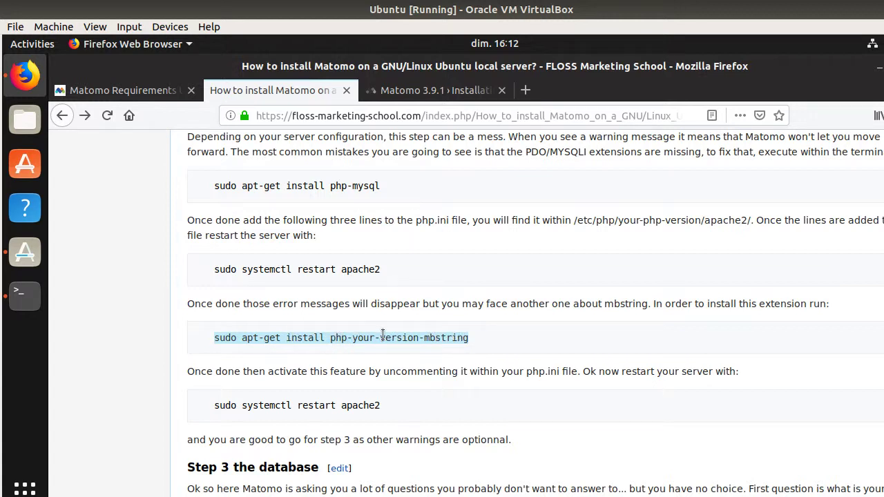
# - Install the php7.2-mbstring package, fixing the pasted package name with Tab completion
pyautogui.click(22, 295)
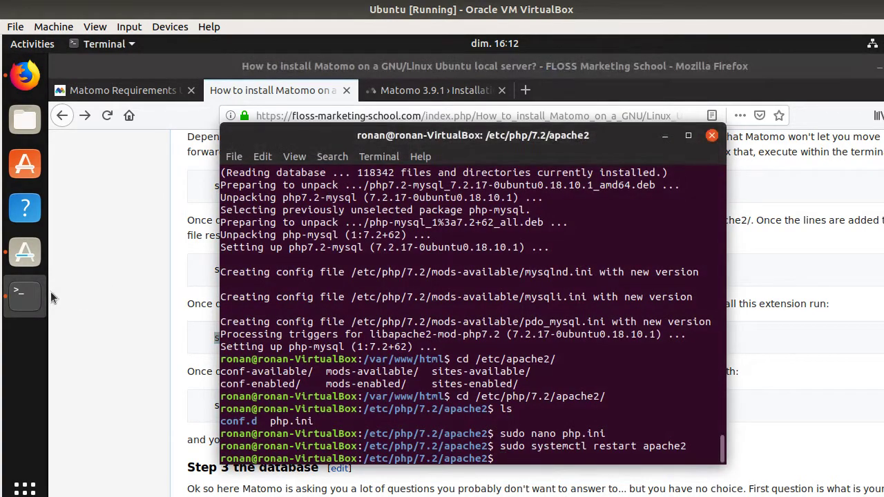
pyautogui.hotkey('ctrl', 'shift', 'v')
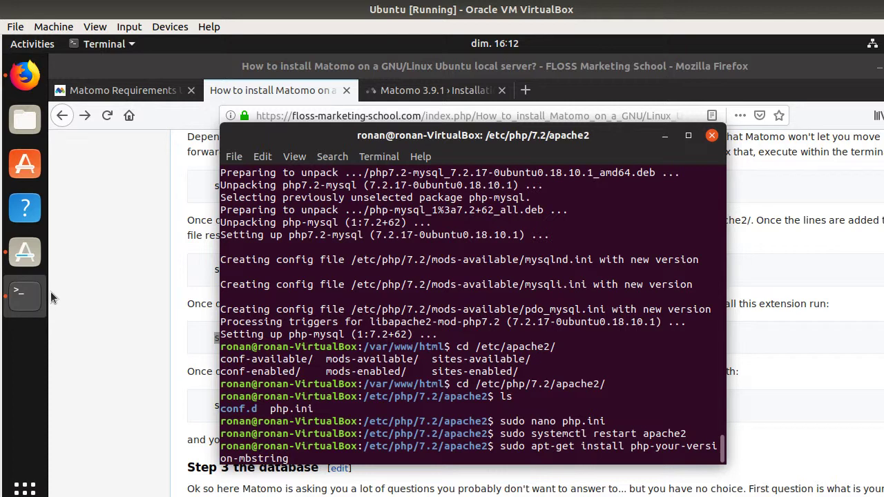
pyautogui.press('BackSpace')
pyautogui.press('BackSpace')
pyautogui.press('BackSpace')
pyautogui.press('BackSpace')
pyautogui.press('BackSpace')
pyautogui.press('BackSpace')
pyautogui.press('BackSpace')
pyautogui.press('BackSpace')
pyautogui.press('BackSpace')
pyautogui.press('BackSpace')
pyautogui.press('BackSpace')
pyautogui.press('BackSpace')
pyautogui.press('BackSpace')
pyautogui.press('BackSpace')
pyautogui.press('BackSpace')
pyautogui.press('BackSpace')
pyautogui.press('BackSpace')
pyautogui.press('BackSpace')
pyautogui.press('BackSpace')
pyautogui.press('BackSpace')
pyautogui.press('BackSpace')
pyautogui.press('BackSpace')
pyautogui.press('Tab')
pyautogui.press('Tab')
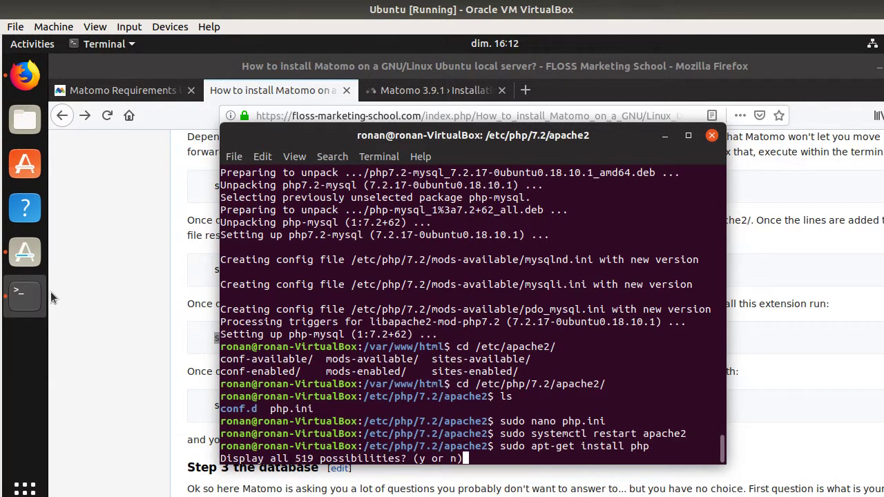
pyautogui.press('n')
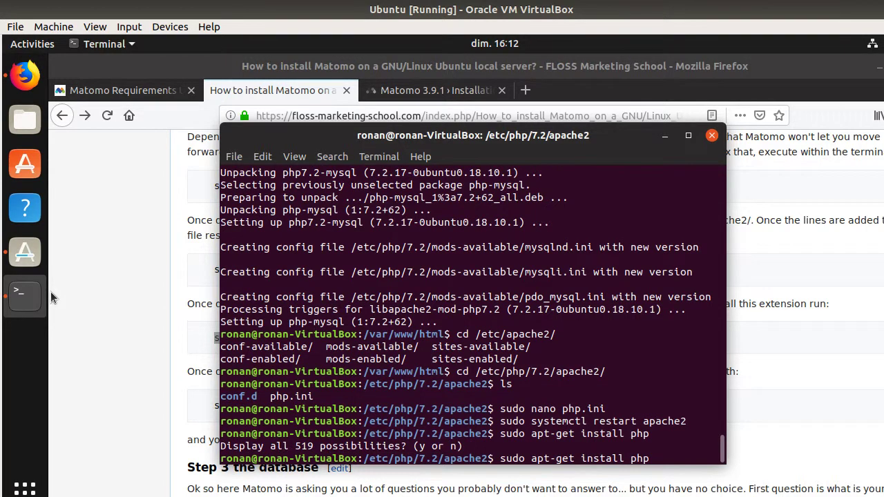
pyautogui.write('7.')
pyautogui.press('Tab')
pyautogui.press('Tab')
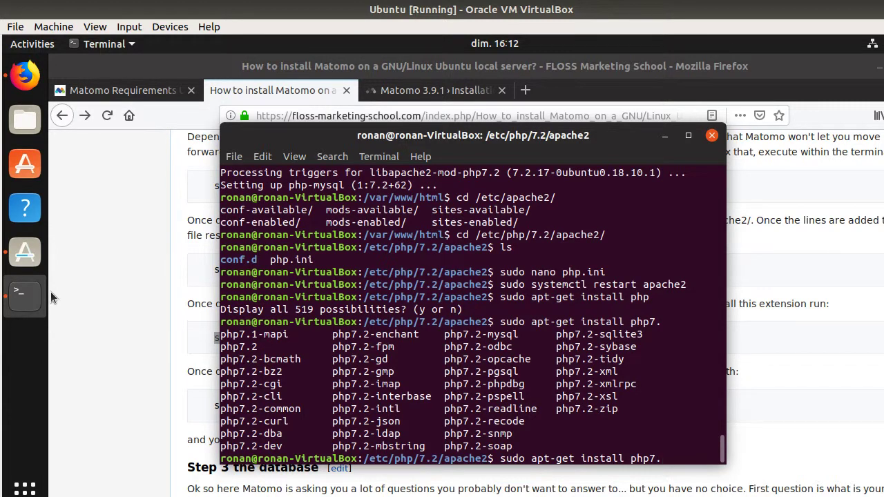
pyautogui.write('2-mbs')
pyautogui.press('Tab')
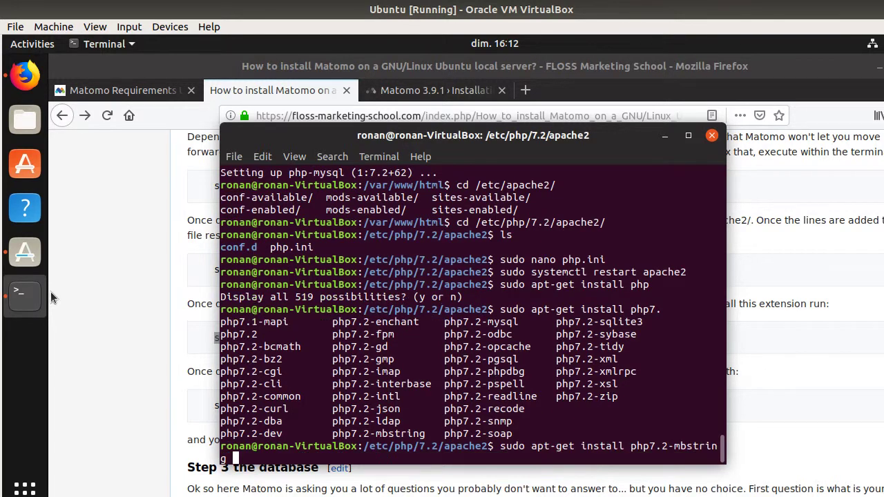
pyautogui.press('Return')
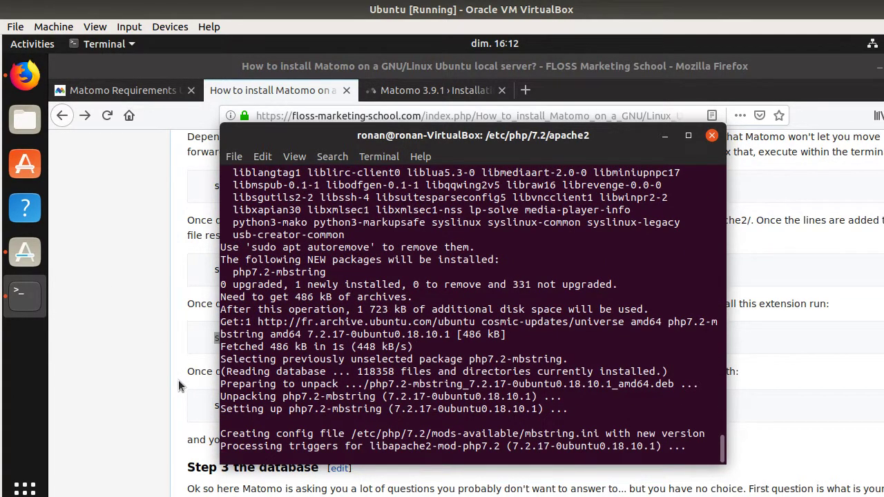
# - Restart apache2 with sudo systemctl restart apache2 recalled from history
pyautogui.moveTo(322, 138); pyautogui.dragTo(468, 123)
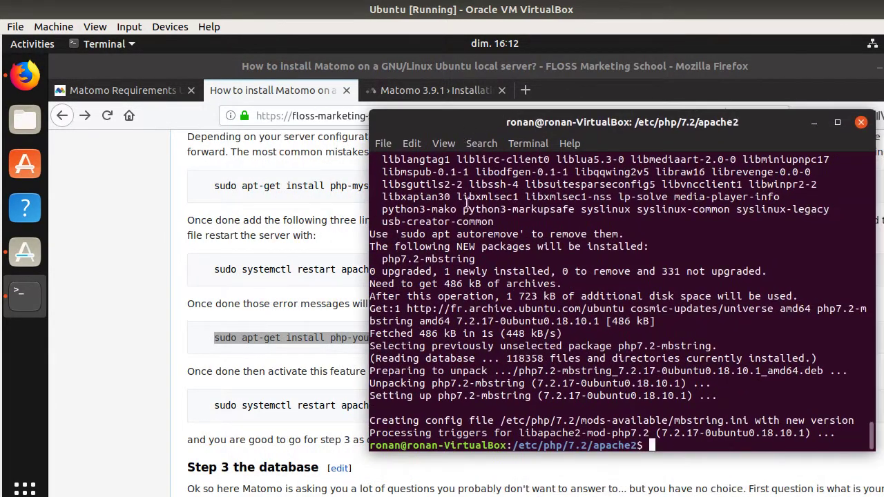
pyautogui.press('Up')
pyautogui.press('Up')
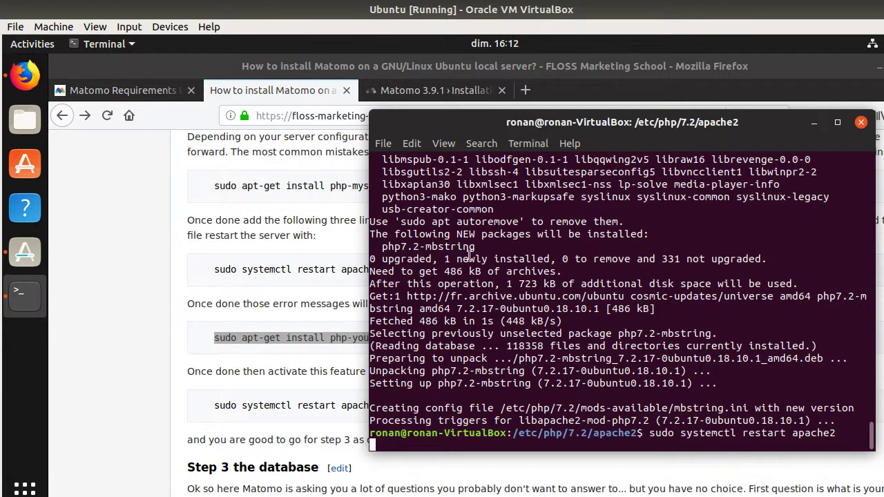
pyautogui.press('Return')
# - Scroll through the Matomo 3.9.1 System Check results toward the NEXT button
pyautogui.click(279, 169)
pyautogui.click(433, 91)
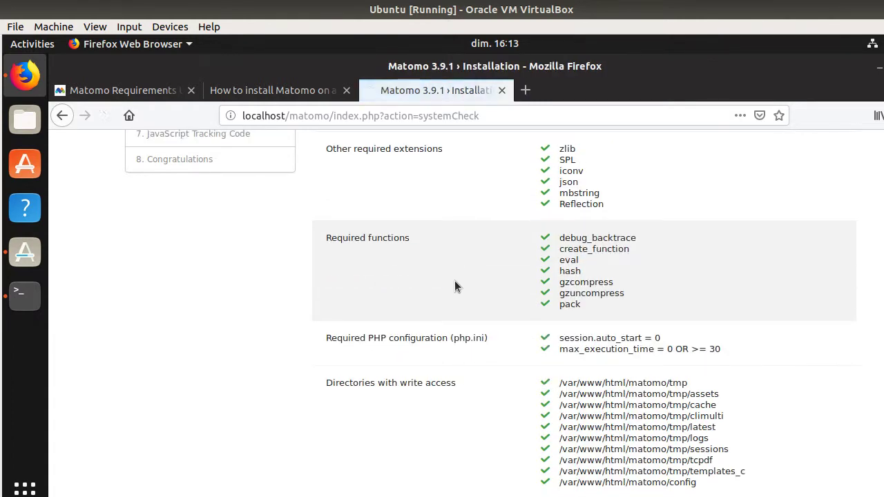
pyautogui.scroll(-10, 460, 294)
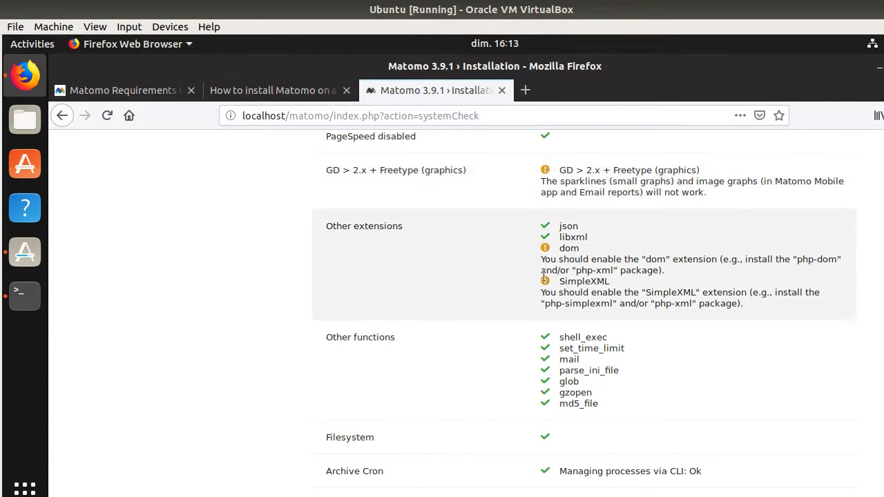
pyautogui.scroll(-5, 415, 346)
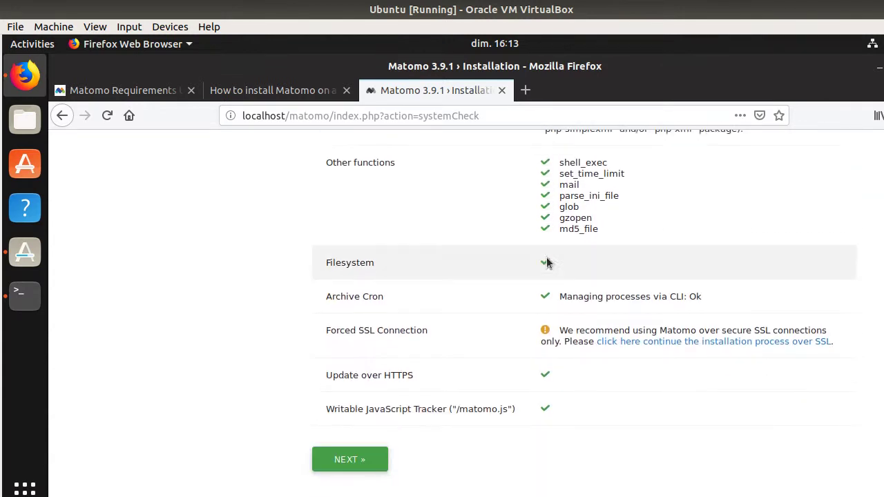
# - Advance Matomo to Database Setup (server 127.0.0.1) and place the caret in Login
pyautogui.click(365, 460)
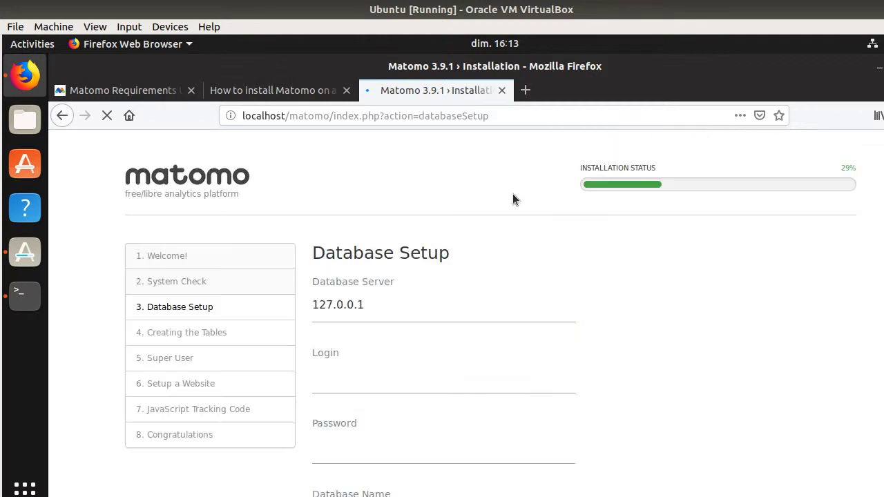
pyautogui.scroll(-4, 373, 320)
pyautogui.scroll(3, 342, 264)
pyautogui.scroll(1, 352, 268)
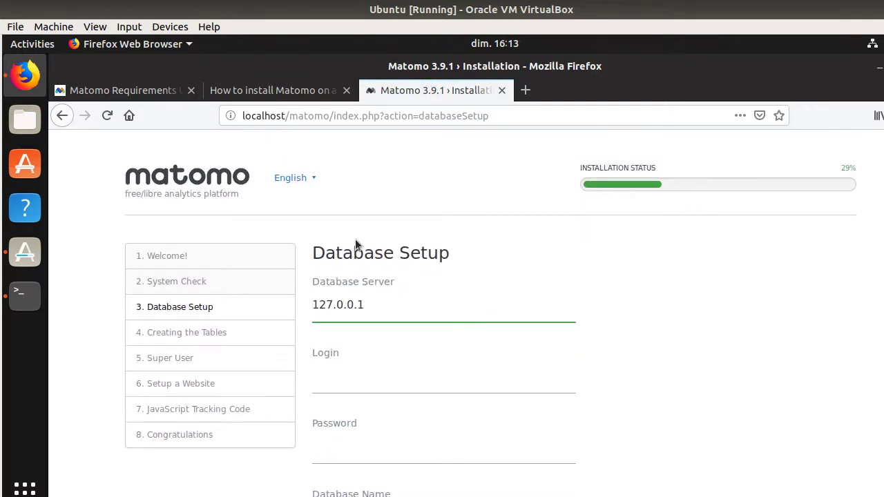
pyautogui.click(343, 368)
# - Show the tutorial's 'Step 3 the database' instructions
pyautogui.scroll(-3, 381, 277)
pyautogui.scroll(2, 366, 283)
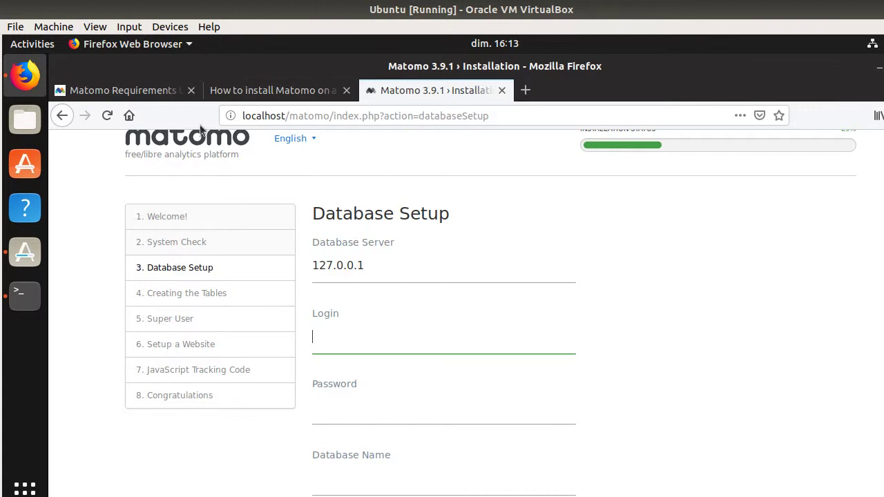
pyautogui.click(228, 90)
pyautogui.scroll(-5, 330, 337)
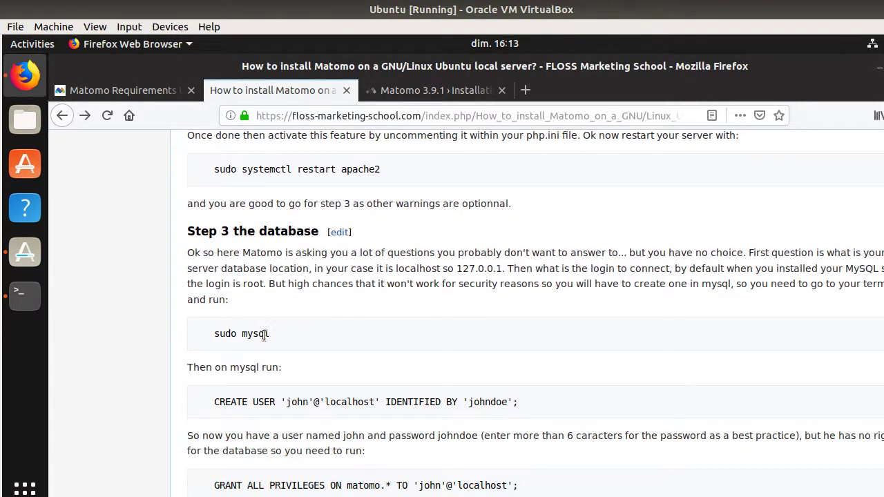
# - Open the MySQL monitor by running the tutorial's sudo mysql command in Terminal
pyautogui.moveTo(270, 334); pyautogui.dragTo(215, 336)
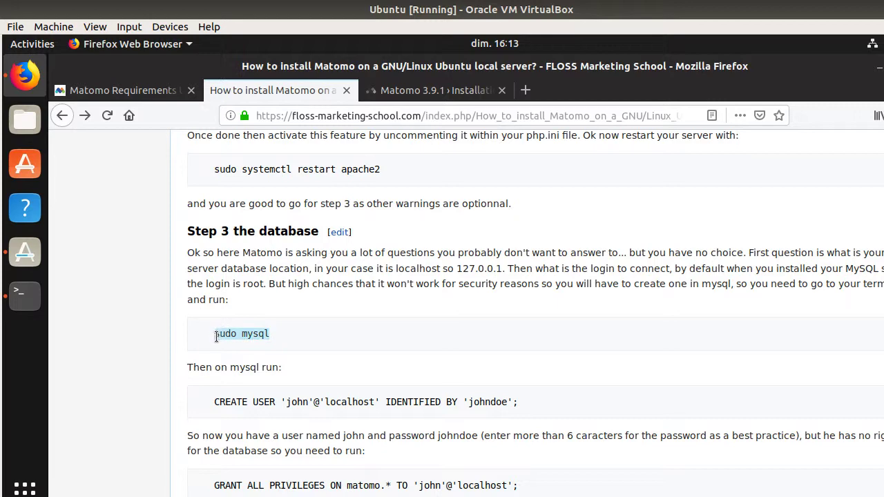
pyautogui.click(34, 301)
pyautogui.hotkey('ctrl', 'shift', 'v')
pyautogui.press('Return')
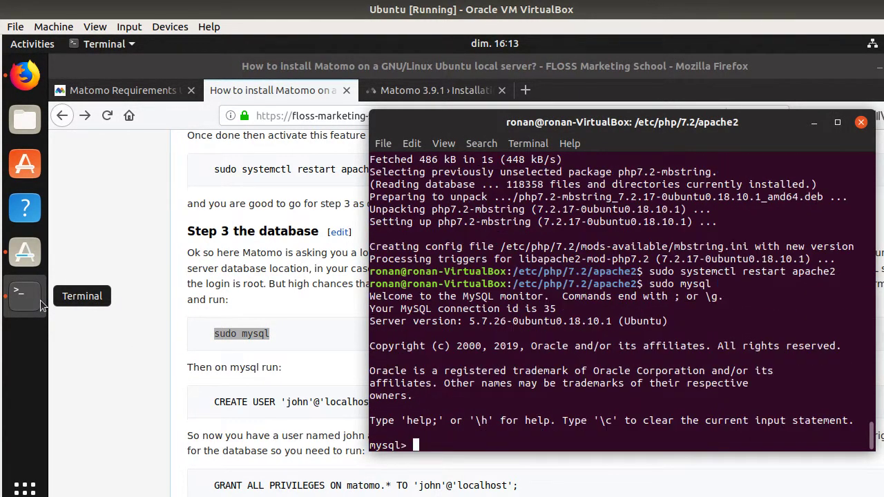
# - Create the new database user with the tutorial's CREATE USER statement
pyautogui.click(214, 401)
pyautogui.moveTo(213, 403); pyautogui.dragTo(519, 405)
pyautogui.hotkey('ctrl', 'c')
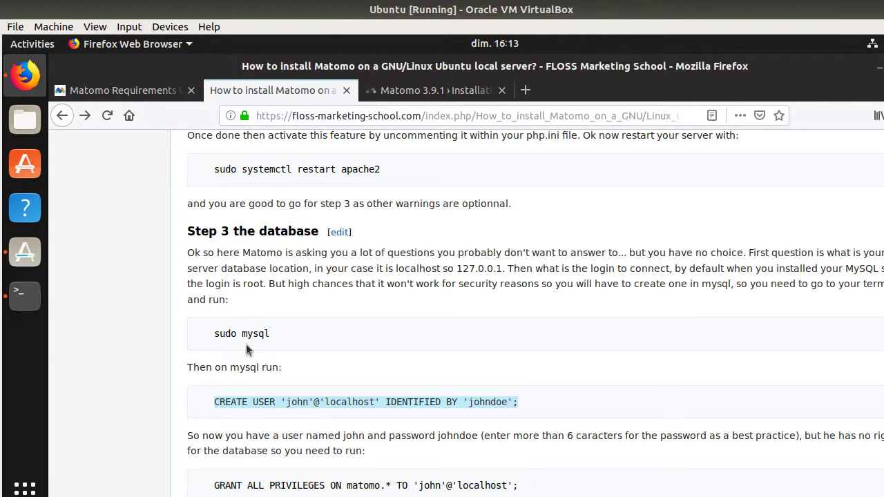
pyautogui.click(25, 296)
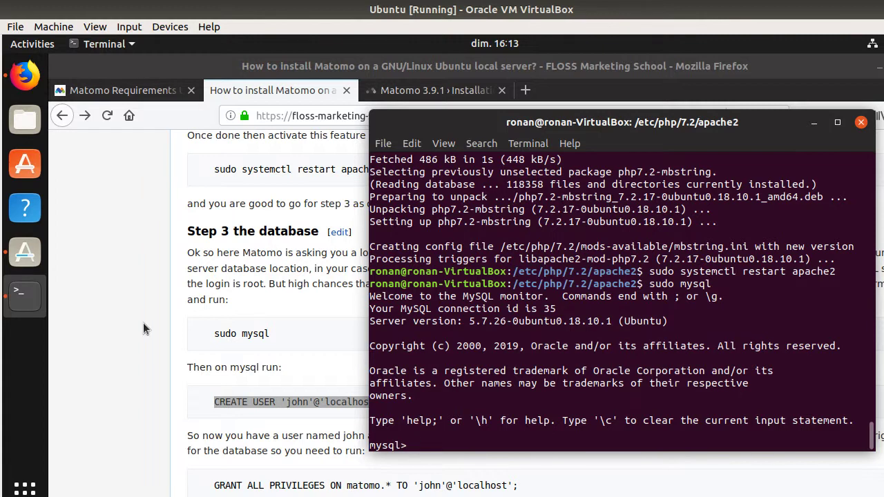
pyautogui.hotkey('ctrl', 'shift', 'v')
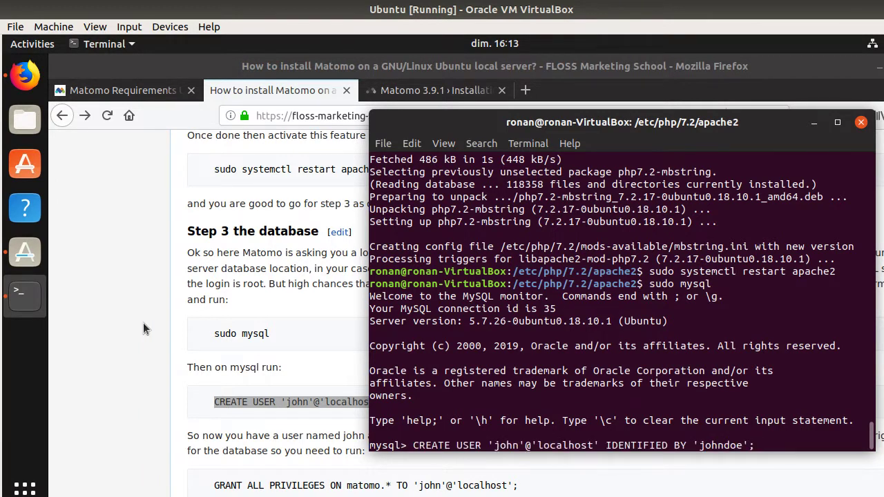
pyautogui.press('Return')
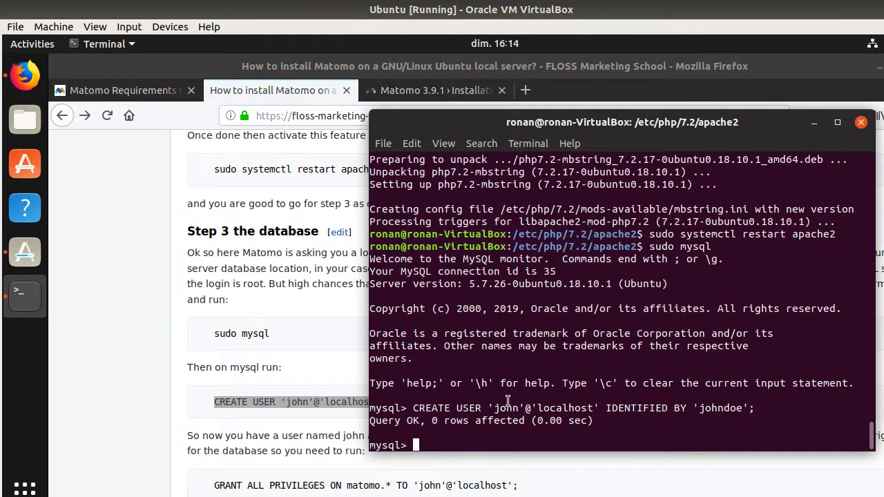
# - Run the tutorial's GRANT ALL PRIVILEGES ON matomo.* statement for that user
pyautogui.click(291, 430)
pyautogui.scroll(-3, 290, 418)
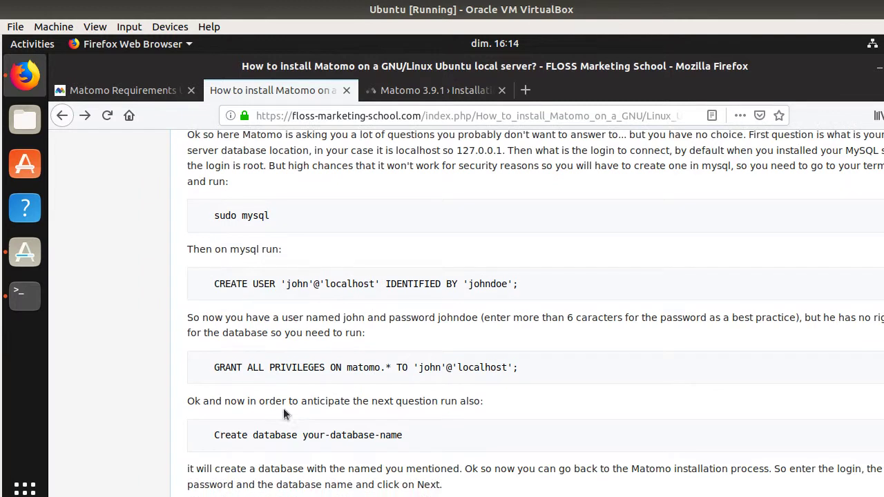
pyautogui.moveTo(215, 366); pyautogui.dragTo(498, 371)
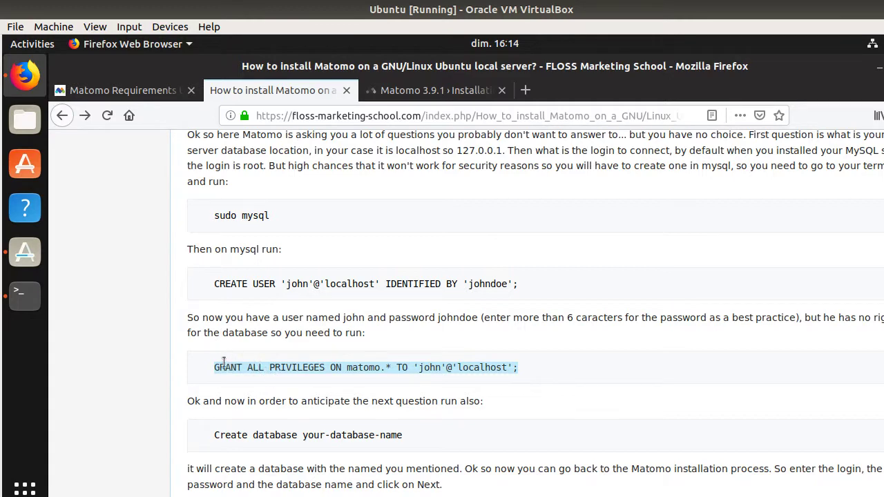
pyautogui.click(27, 298)
pyautogui.write("GRANT ALL PRIVILEGES ON matomo.* TO 'john'@'localhost';")
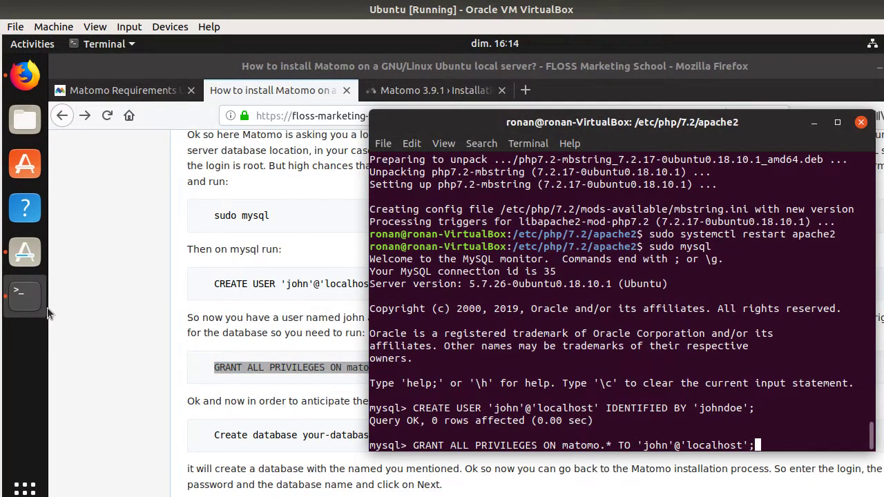
pyautogui.press('Return')
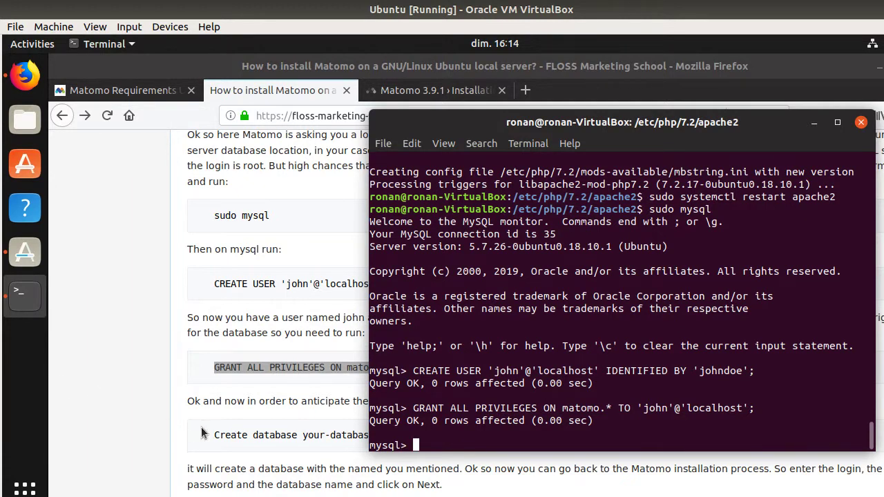
# - Paste the tutorial's CREATE DATABASE line at mysql> with the name changed to mydatabase
pyautogui.click(202, 432)
pyautogui.moveTo(214, 436); pyautogui.dragTo(375, 446)
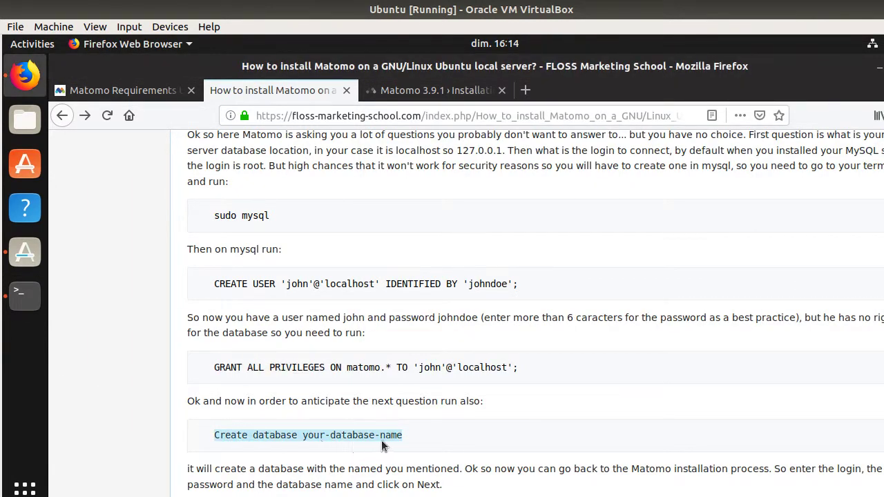
pyautogui.click(400, 435)
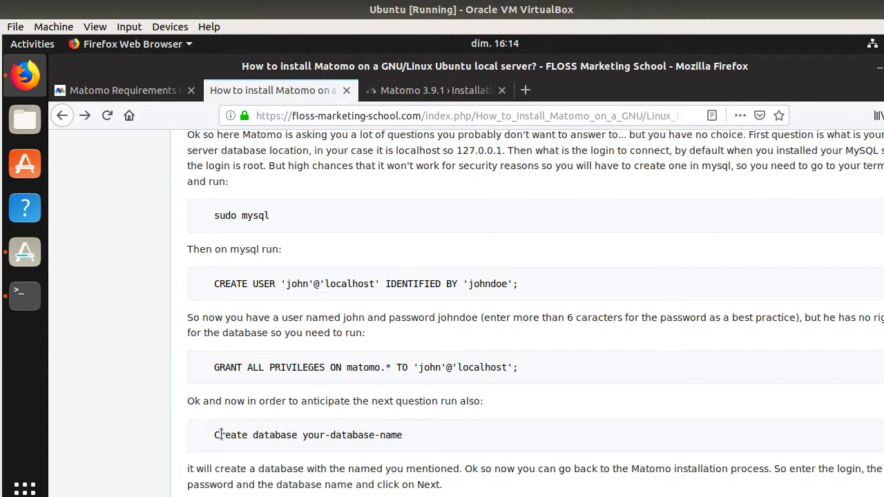
pyautogui.moveTo(215, 435); pyautogui.dragTo(404, 435)
pyautogui.hotkey('ctrl', 'c')
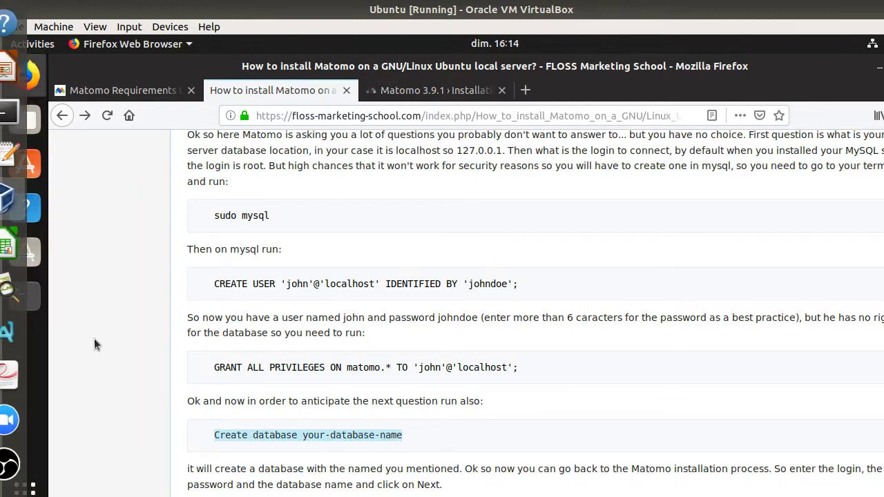
pyautogui.click(19, 296)
pyautogui.hotkey('ctrl', 'shift', 'v')
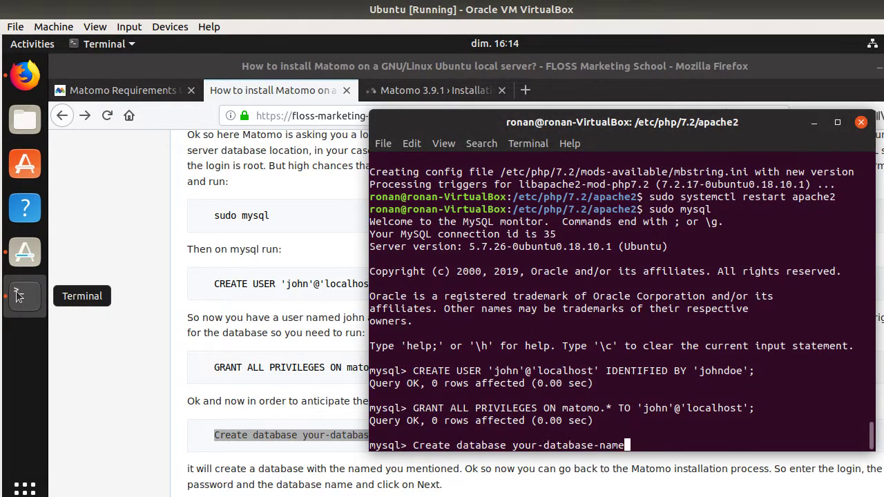
pyautogui.press('BackSpace')
pyautogui.press('BackSpace')
pyautogui.press('BackSpace')
pyautogui.press('BackSpace')
pyautogui.press('BackSpace')
pyautogui.press('BackSpace')
pyautogui.press('BackSpace')
pyautogui.press('BackSpace')
pyautogui.press('BackSpace')
pyautogui.press('BackSpace')
pyautogui.press('BackSpace')
pyautogui.press('BackSpace')
pyautogui.press('BackSpace')
pyautogui.press('BackSpace')
pyautogui.press('BackSpace')
pyautogui.press('BackSpace')
pyautogui.press('BackSpace')
pyautogui.press('BackSpace')
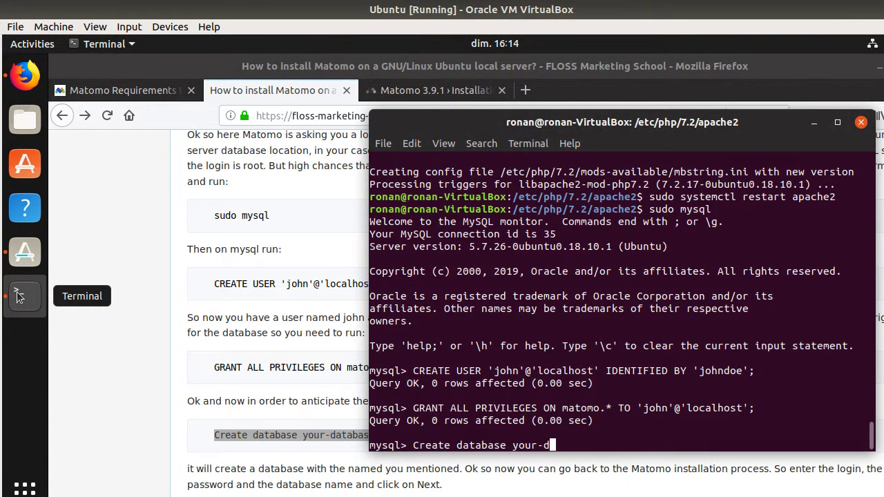
pyautogui.write('mydatabase')
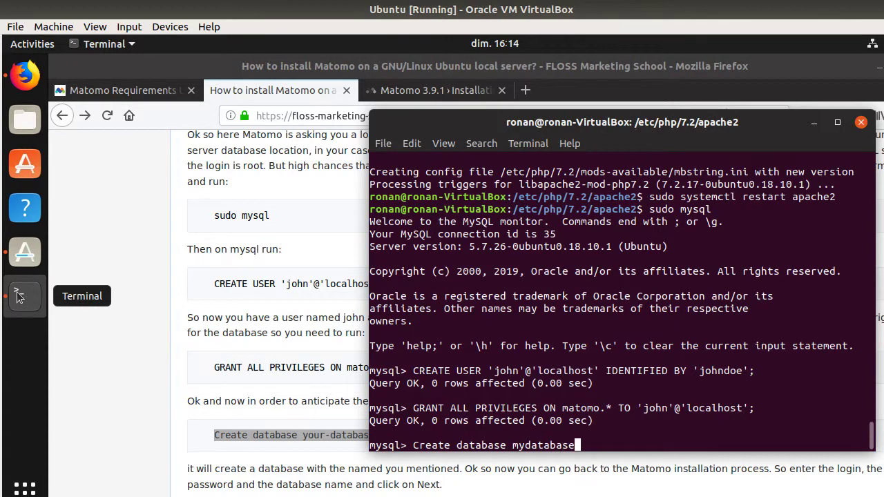
pyautogui.press('Return')
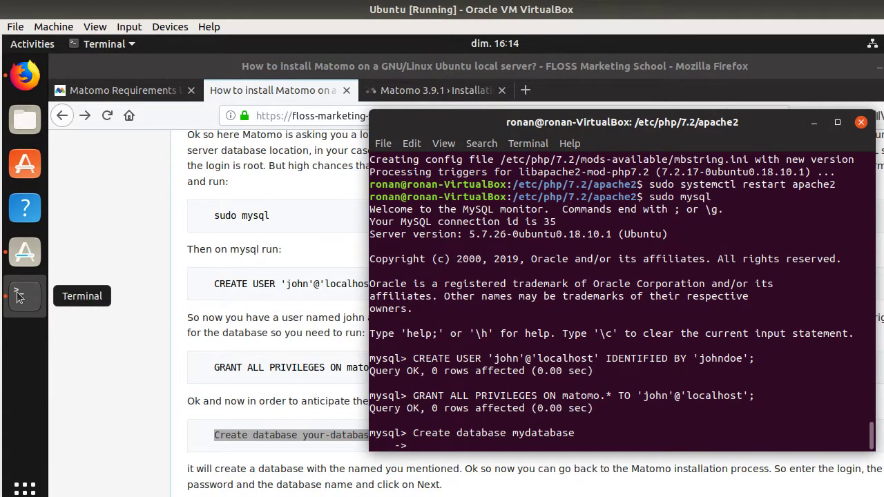
# - Correct the failed statement so 'Create database mydatabase' returns Query OK
pyautogui.press('Up')
pyautogui.press('Return')
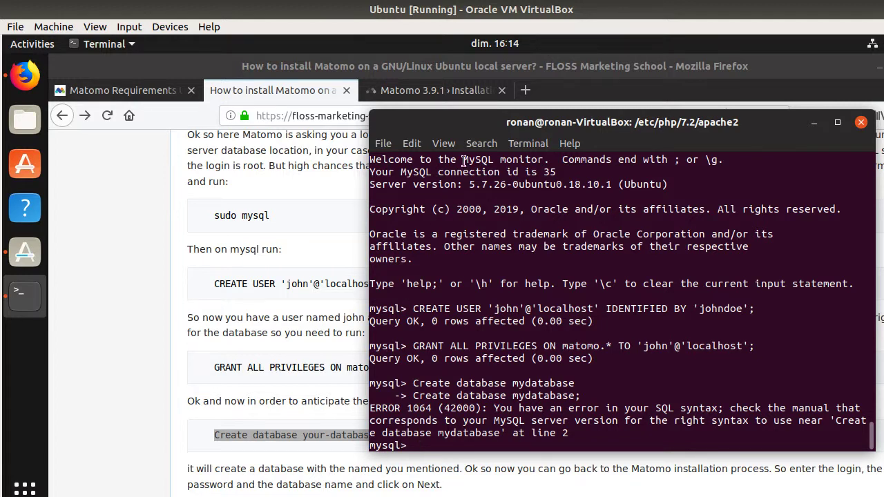
pyautogui.moveTo(497, 125); pyautogui.dragTo(563, 116)
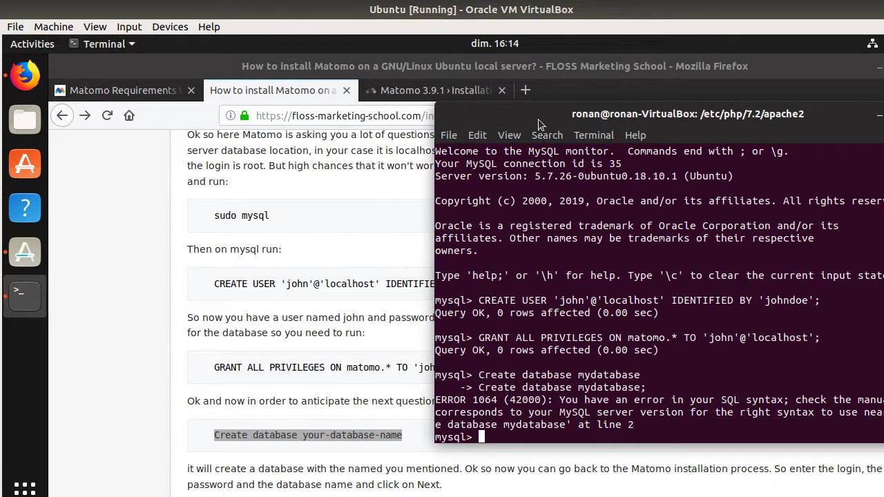
pyautogui.press('Up')
pyautogui.press('Up')
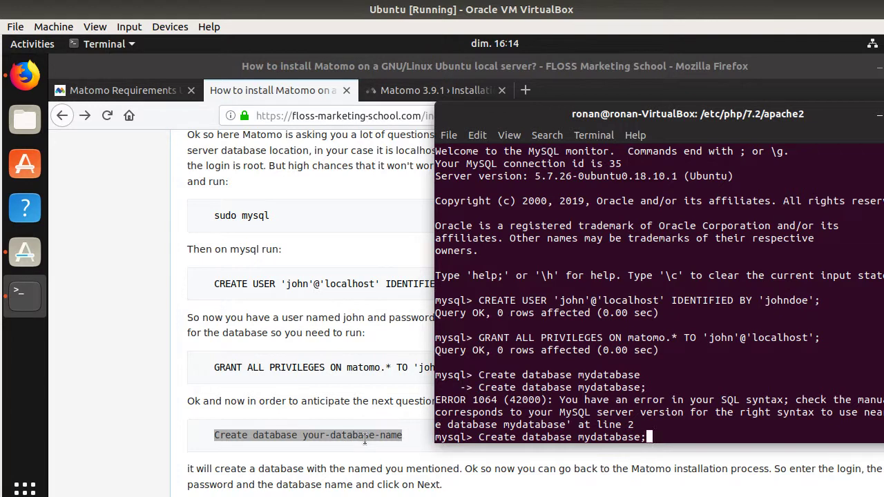
pyautogui.press('Left')
pyautogui.press('Return')
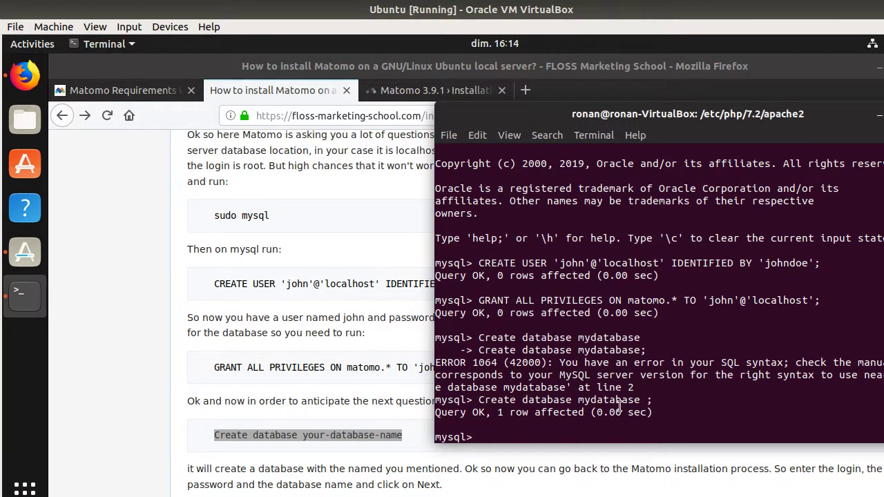
pyautogui.click(271, 401)
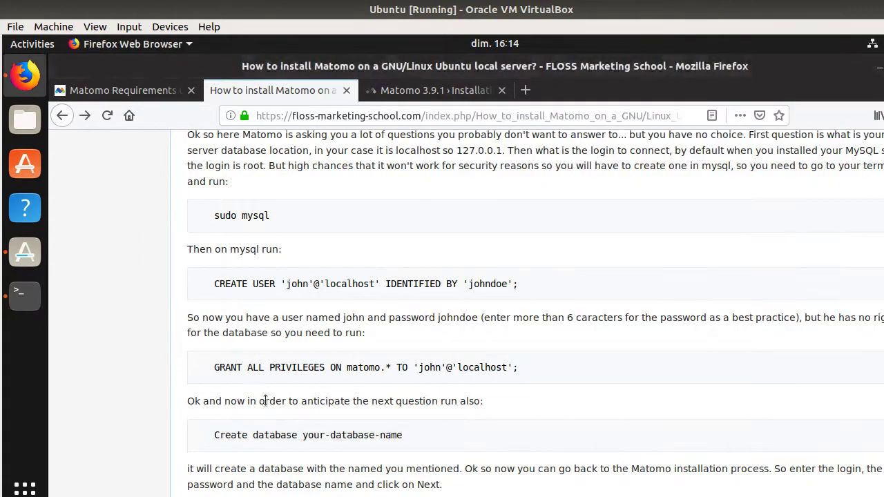
pyautogui.click(25, 296)
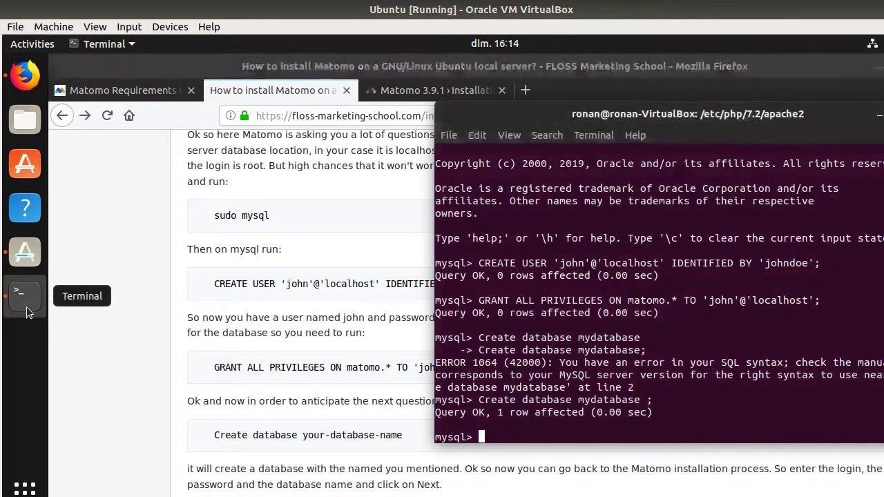
pyautogui.click(212, 327)
# - Enter the database login in Matomo's Database Setup form
pyautogui.click(428, 93)
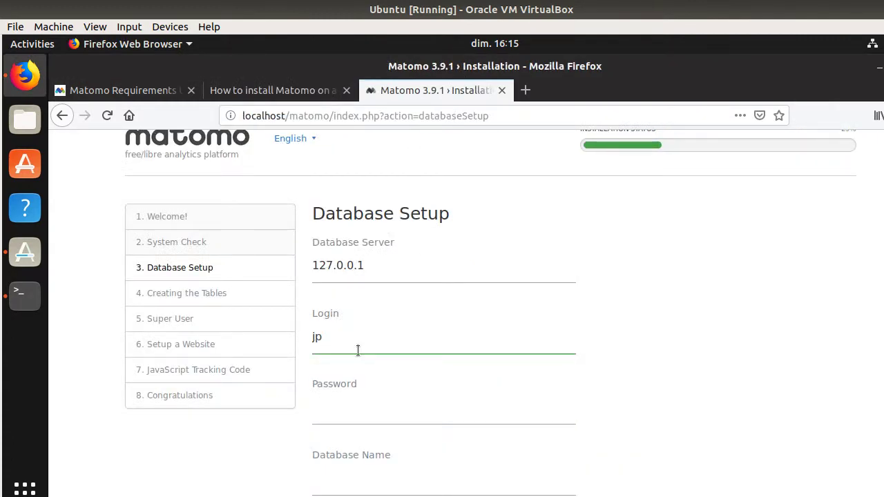
pyautogui.write('john')
pyautogui.moveTo(373, 263); pyautogui.dragTo(309, 265)
pyautogui.doubleClick(286, 114)
# - Fill the Password field with the database user's password, checking credentials in Terminal
pyautogui.click(401, 343)
pyautogui.click(361, 416)
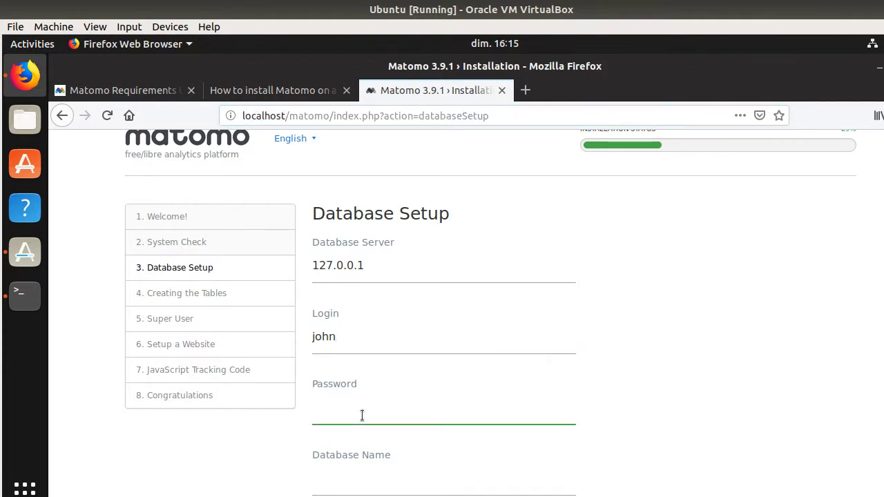
pyautogui.click(23, 294)
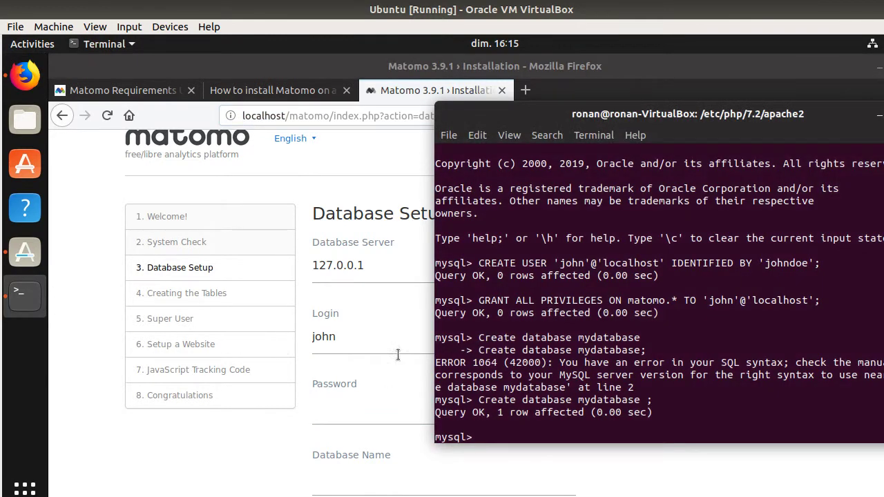
pyautogui.scroll(5, 558, 350)
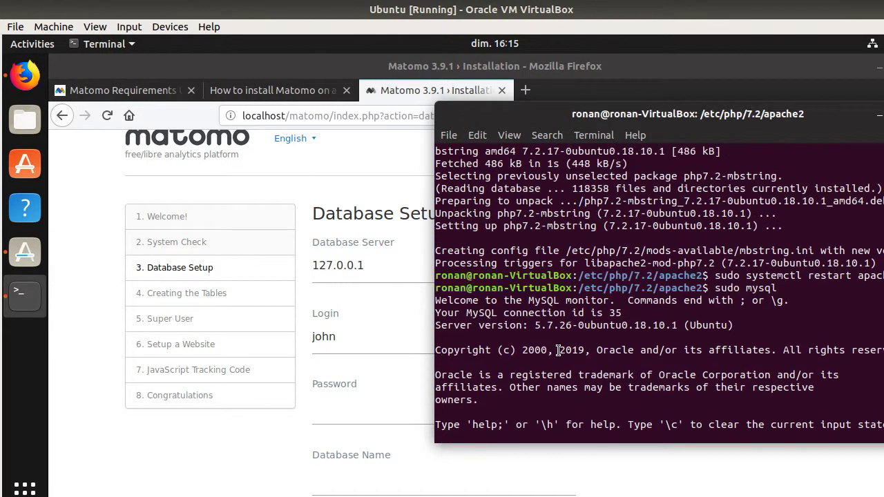
pyautogui.scroll(3, 558, 350)
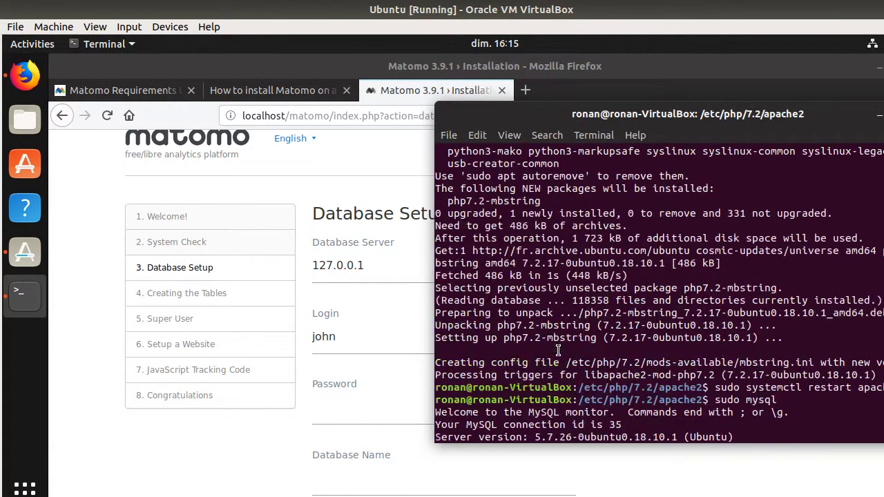
pyautogui.click(337, 404)
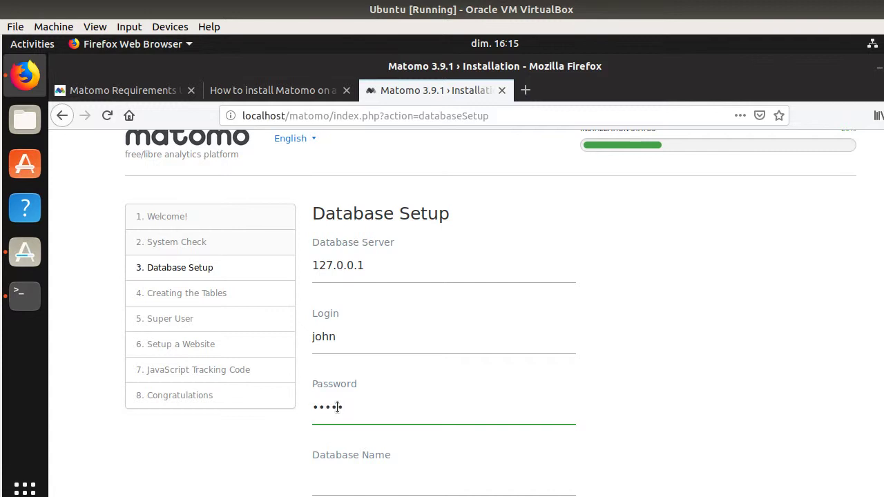
pyautogui.hotkey('ctrl', 'a')
pyautogui.press('BackSpace')
# - Set the Database Name to mydatabase and scroll down to NEXT
pyautogui.click(361, 492)
pyautogui.write('mydata')
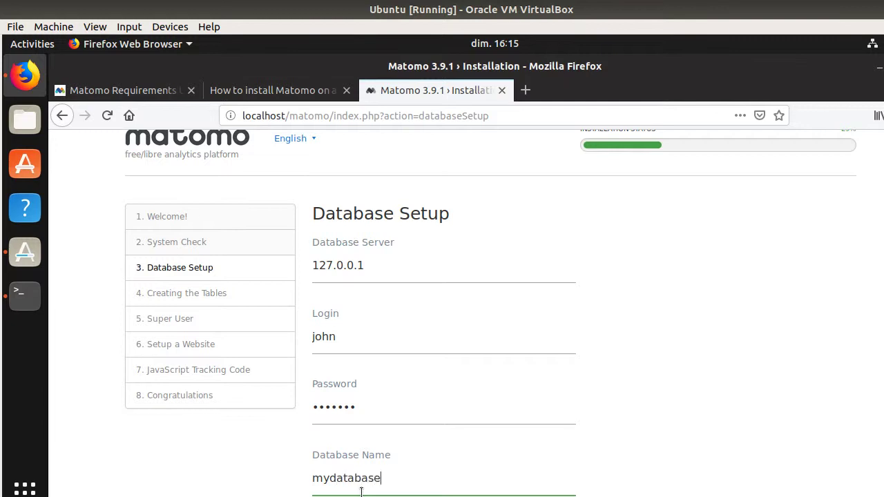
pyautogui.click(25, 296)
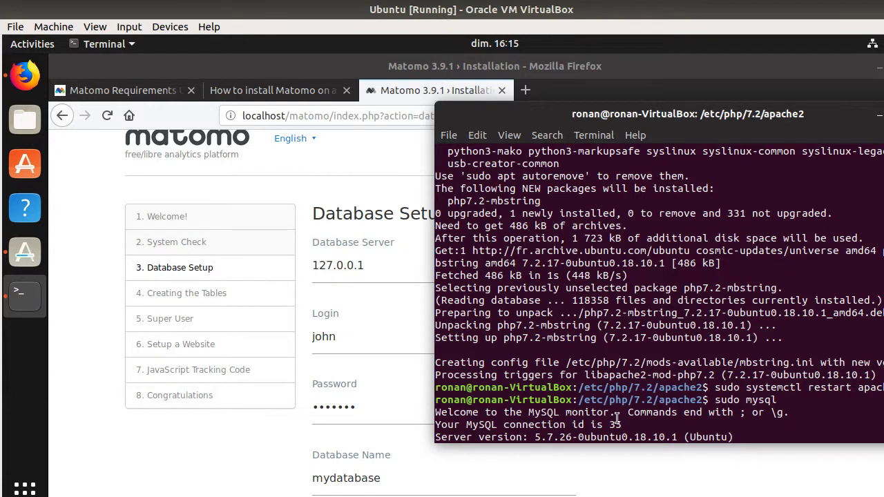
pyautogui.scroll(-8, 616, 418)
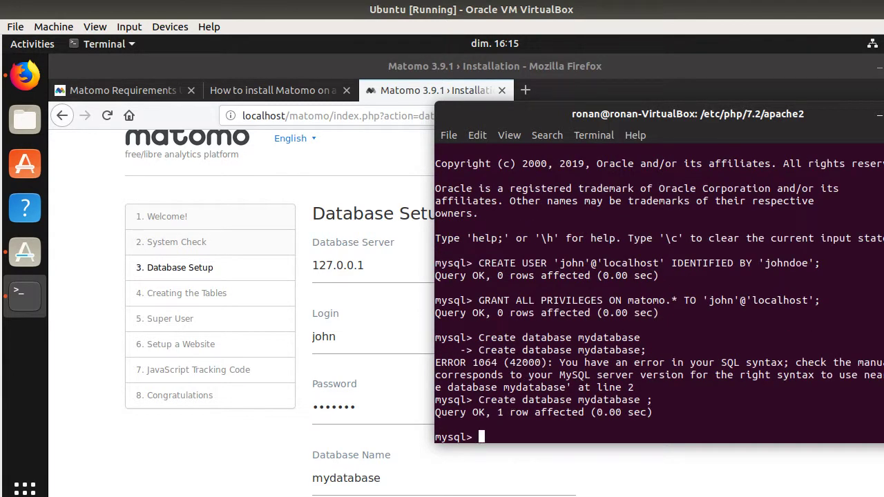
pyautogui.click(330, 425)
pyautogui.scroll(-4, 367, 449)
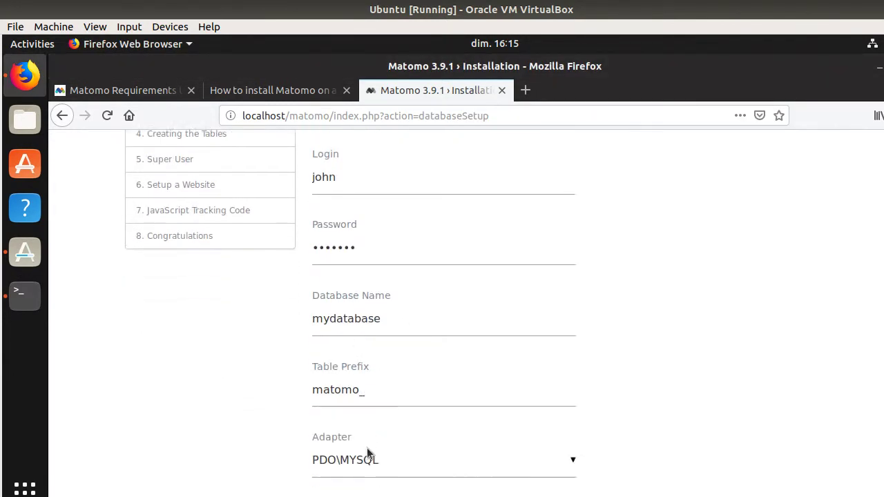
pyautogui.scroll(-2, 367, 453)
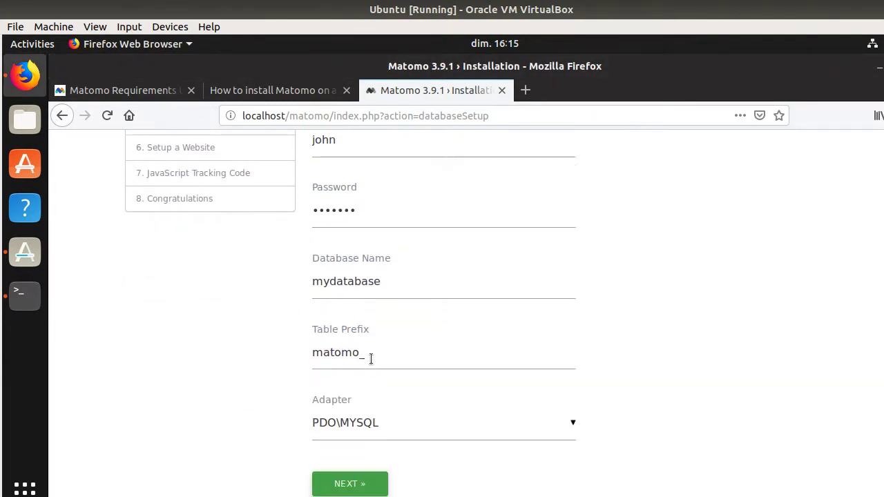
# - Submit the database form, save the login in Firefox, and read the missing-privileges error
pyautogui.click(357, 485)
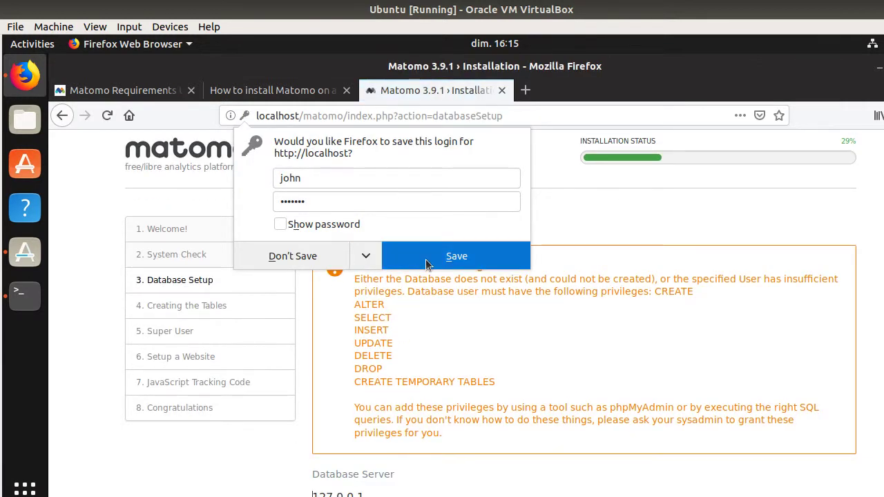
pyautogui.click(426, 264)
pyautogui.scroll(-3, 416, 312)
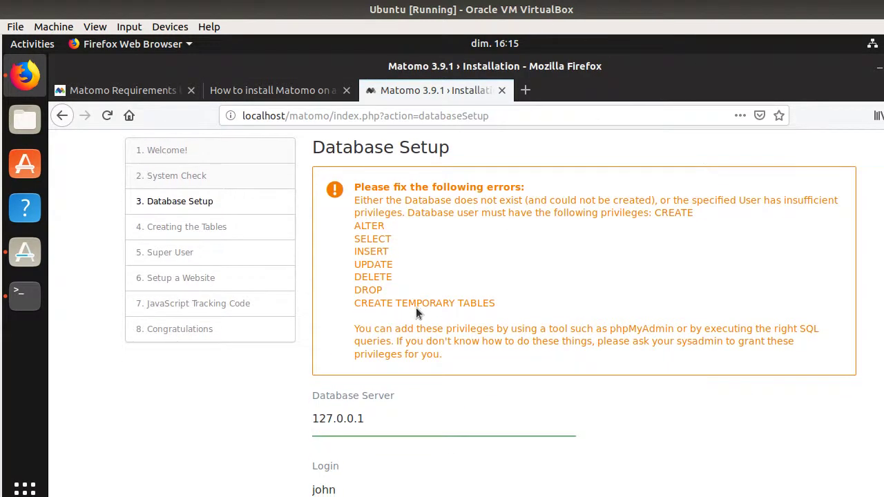
pyautogui.scroll(3, 417, 311)
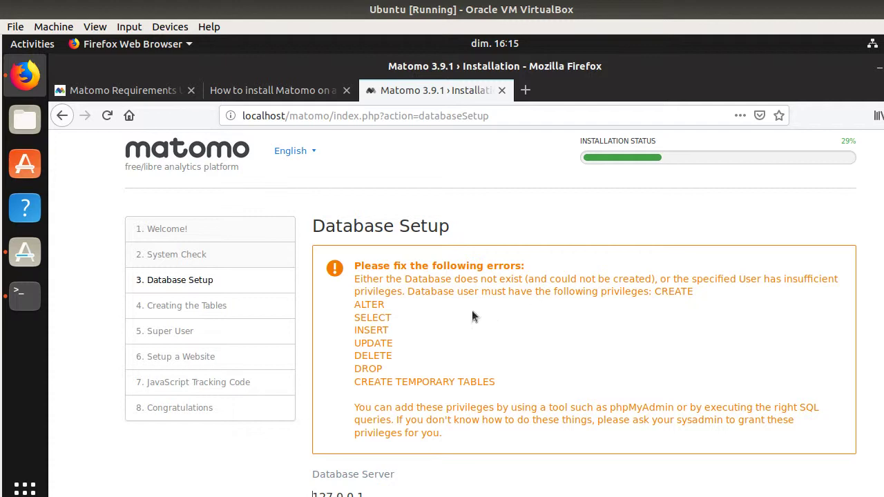
pyautogui.scroll(-2, 414, 307)
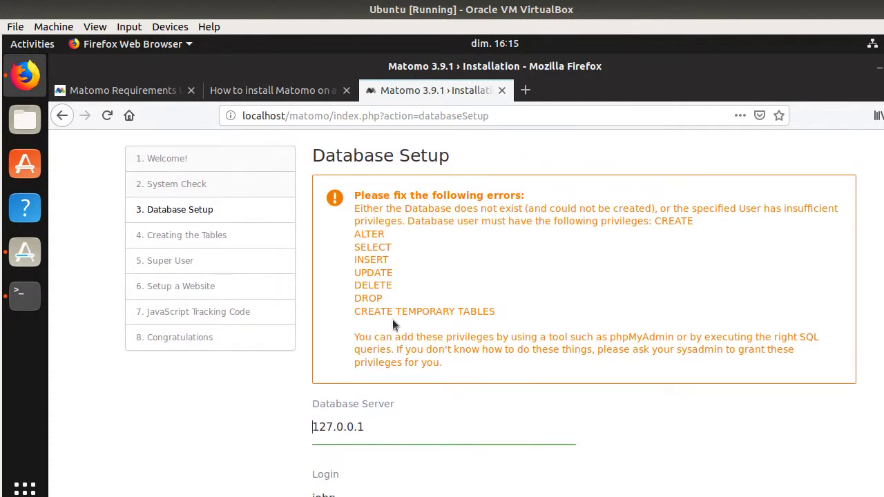
pyautogui.click(25, 304)
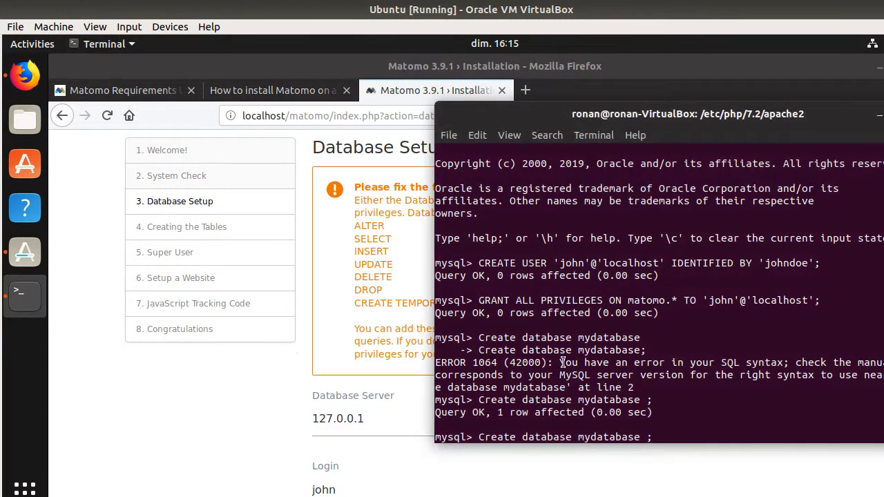
# - Exit the MySQL monitor to the shell and reload Matomo's Database Setup page
pyautogui.press('Up')
pyautogui.press('Down')
pyautogui.press('BackSpace')
pyautogui.press('BackSpace')
pyautogui.press('BackSpace')
pyautogui.press('BackSpace')
pyautogui.press('BackSpace')
pyautogui.press('BackSpace')
pyautogui.press('BackSpace')
pyautogui.press('BackSpace')
pyautogui.press('BackSpace')
pyautogui.press('BackSpace')
pyautogui.press('BackSpace')
pyautogui.press('BackSpace')
pyautogui.press('BackSpace')
pyautogui.press('BackSpace')
pyautogui.press('BackSpace')
pyautogui.press('BackSpace')
pyautogui.press('BackSpace')
pyautogui.press('BackSpace')
pyautogui.press('BackSpace')
pyautogui.press('BackSpace')
pyautogui.write('exit')
pyautogui.press('Return')
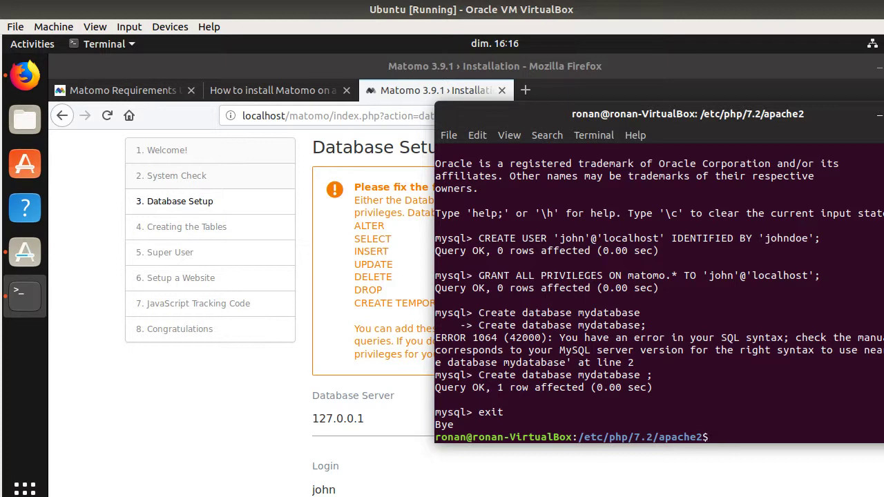
pyautogui.click(107, 116)
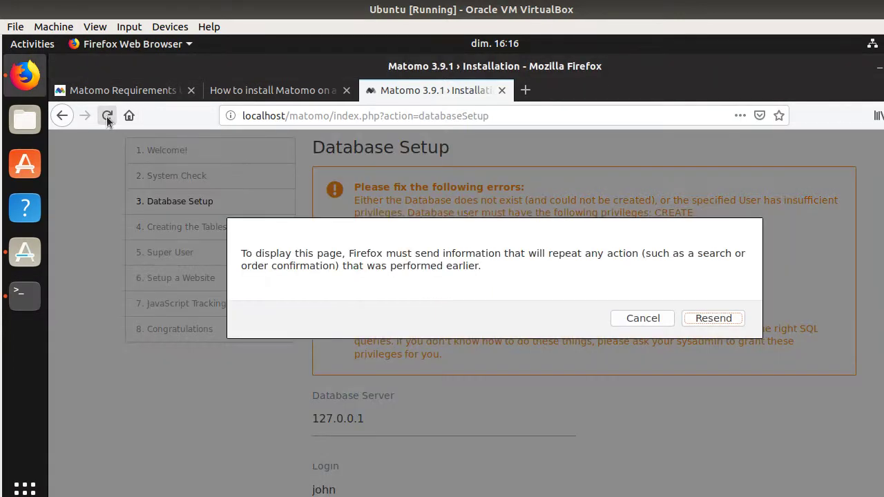
# - Resend the Database Setup form and review the still-reported missing-privileges error
pyautogui.click(712, 318)
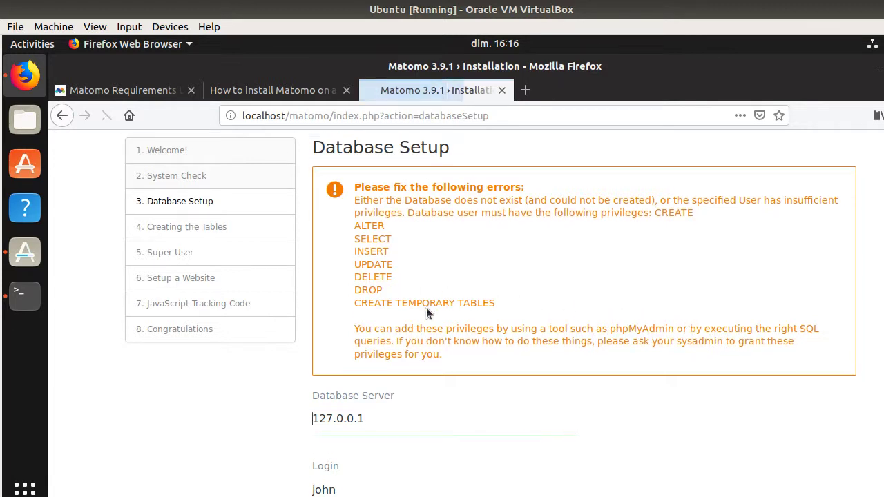
pyautogui.scroll(-3, 394, 331)
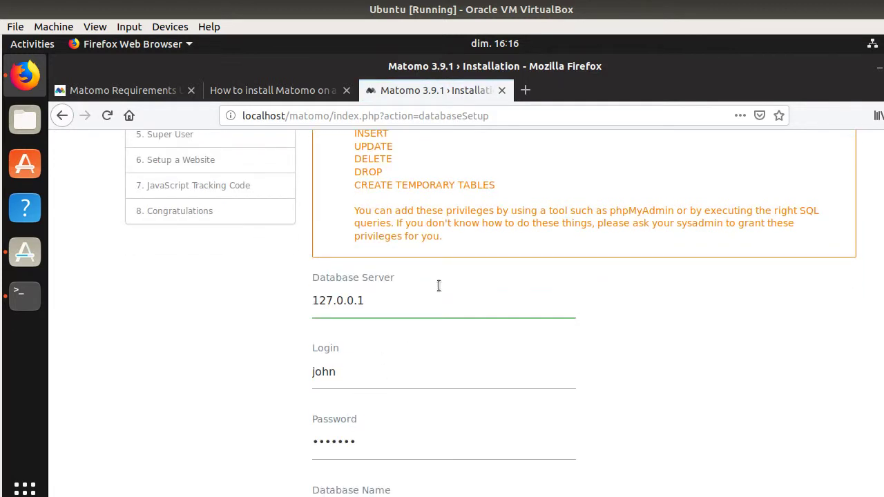
pyautogui.moveTo(394, 210); pyautogui.dragTo(598, 213)
pyautogui.scroll(3, 421, 218)
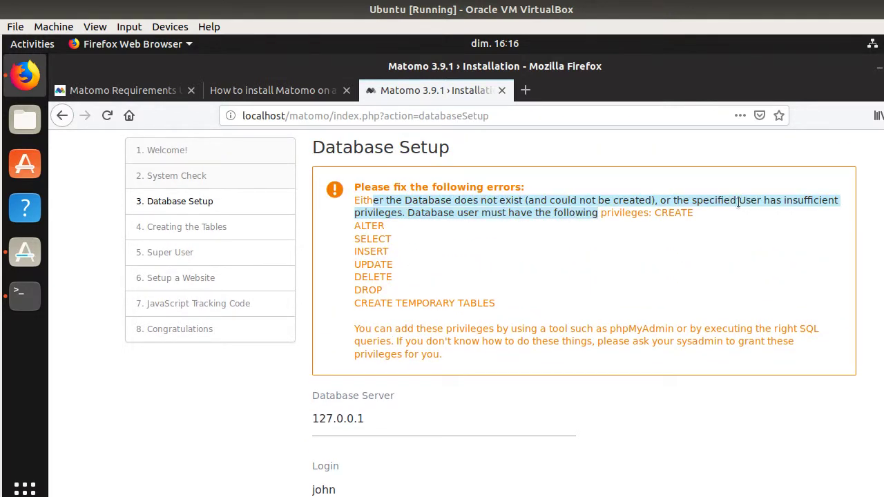
pyautogui.click(25, 295)
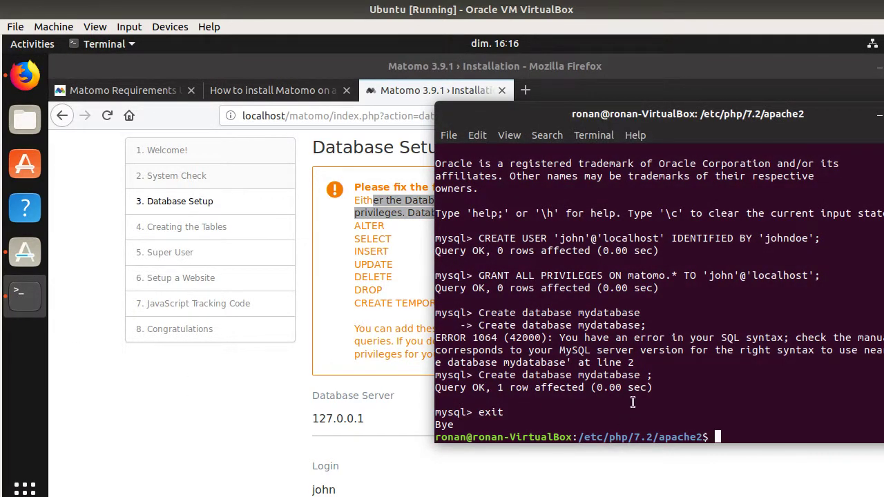
# - Reopen sudo mysql and rerun the GRANT ALL PRIVILEGES statement on mydatabase instead of matomo
pyautogui.write('sudo systemctl restart apac')
pyautogui.press('Up')
pyautogui.press('Return')
pyautogui.press('Up')
pyautogui.press('Up')
pyautogui.press('Up')
pyautogui.press('Up')
pyautogui.press('Up')
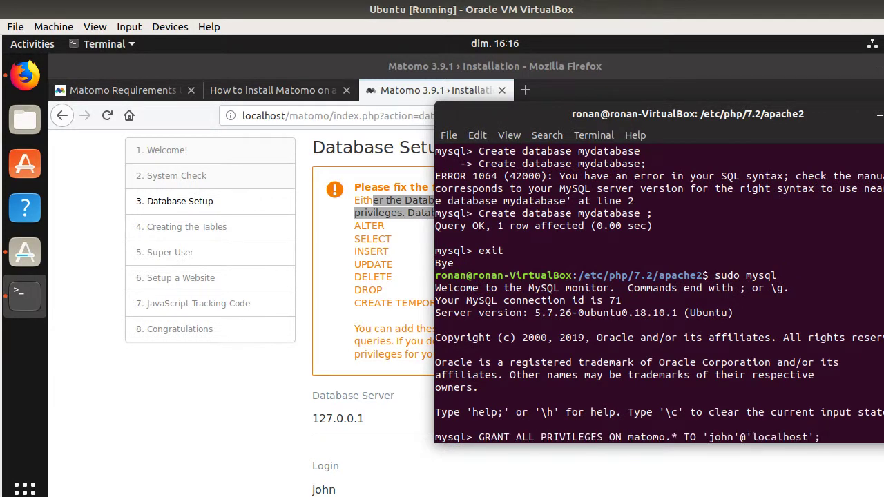
pyautogui.press('Left')
pyautogui.press('Left')
pyautogui.press('Left')
pyautogui.press('Left')
pyautogui.press('Left')
pyautogui.press('Left')
pyautogui.press('Left')
pyautogui.press('Left')
pyautogui.press('Left')
pyautogui.press('Left')
pyautogui.press('Left')
pyautogui.press('Left')
pyautogui.press('Left')
pyautogui.press('Left')
pyautogui.press('Left')
pyautogui.press('Left')
pyautogui.press('Left')
pyautogui.press('Left')
pyautogui.press('Left')
pyautogui.press('Left')
pyautogui.press('Delete')
pyautogui.press('Delete')
pyautogui.press('Delete')
pyautogui.press('Delete')
pyautogui.press('Delete')
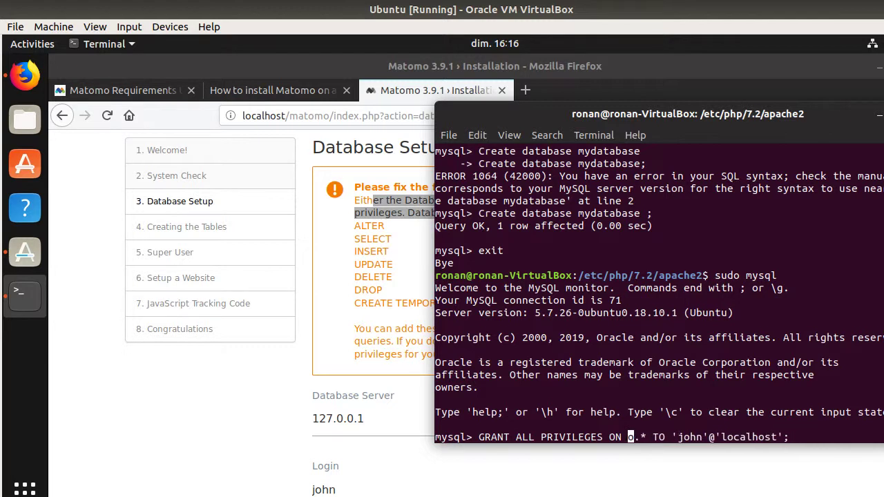
pyautogui.press('Delete')
pyautogui.write('mydatab')
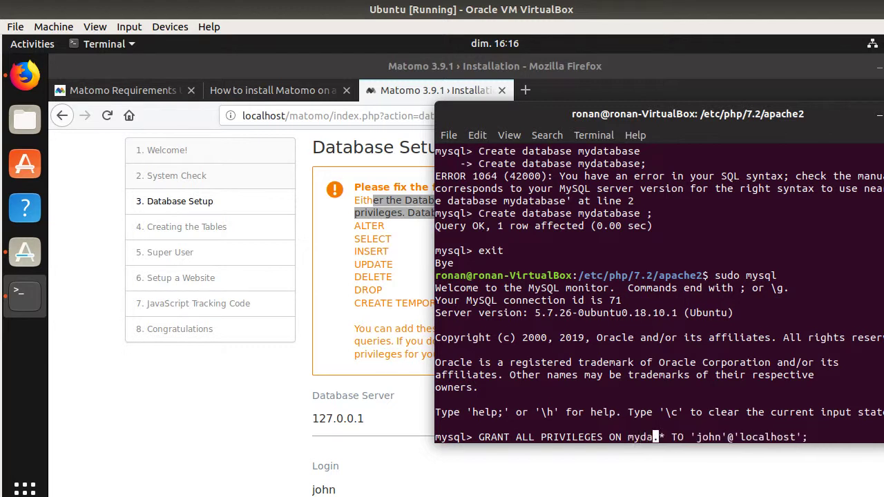
pyautogui.write('ase')
pyautogui.press('Return')
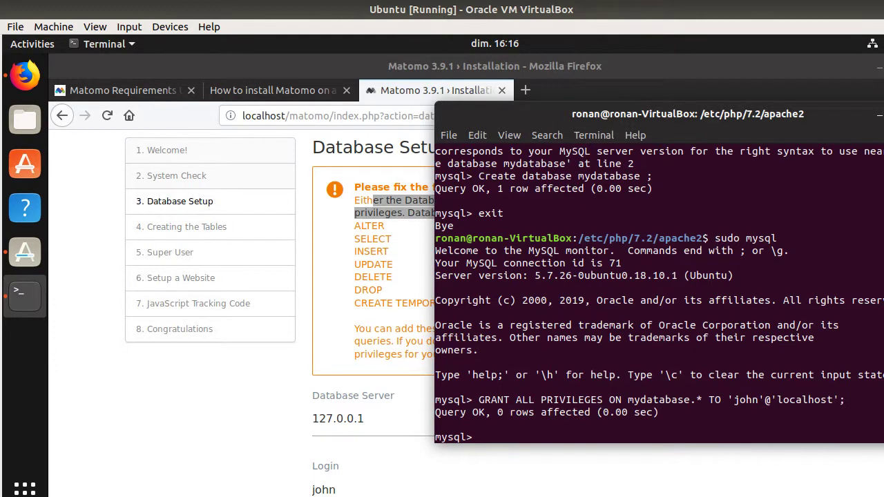
pyautogui.click(337, 325)
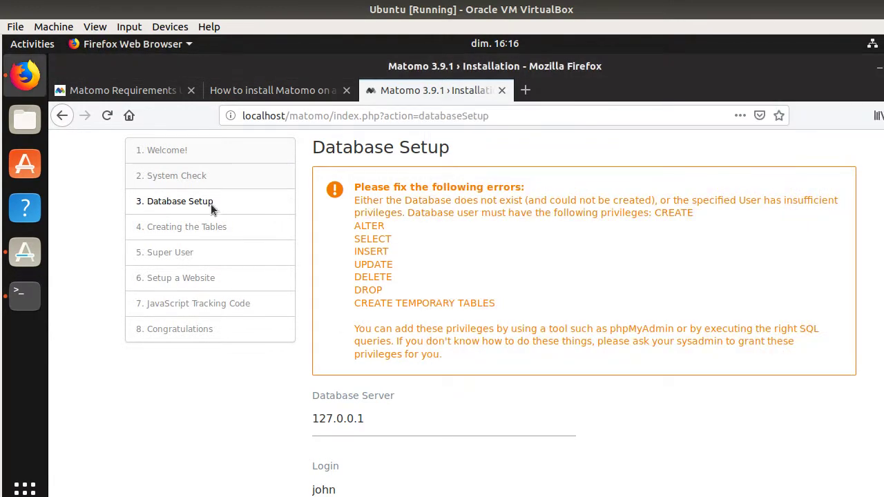
# - Resend the database settings so Matomo creates its tables, then continue to Super User
pyautogui.click(108, 116)
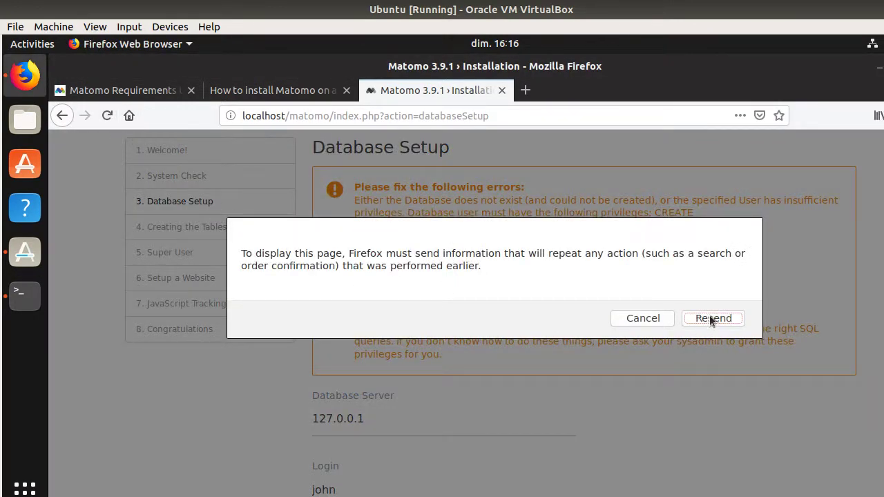
pyautogui.click(712, 322)
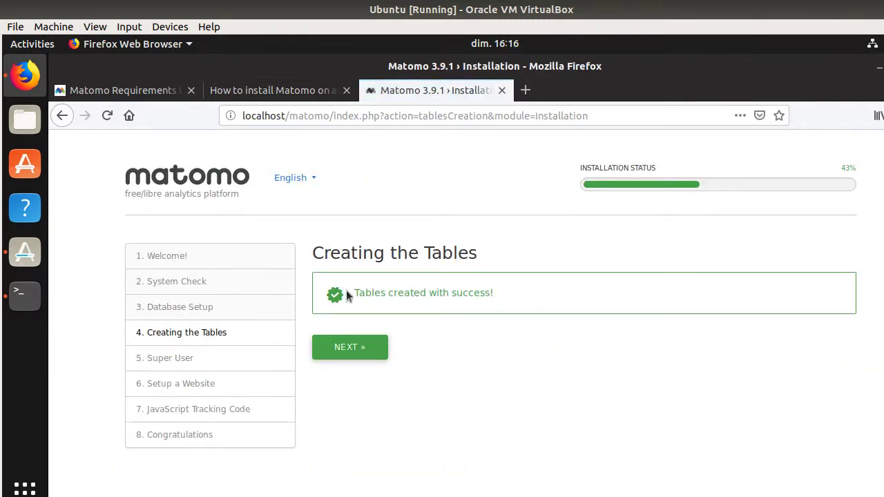
pyautogui.moveTo(359, 293); pyautogui.dragTo(428, 314)
pyautogui.click(360, 347)
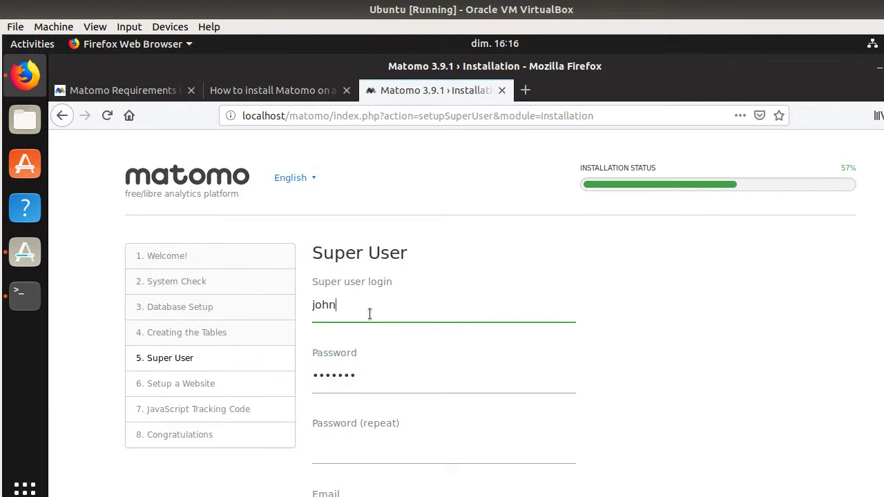
# - Create the super user by repeating the password and entering an email address
pyautogui.scroll(-2, 374, 347)
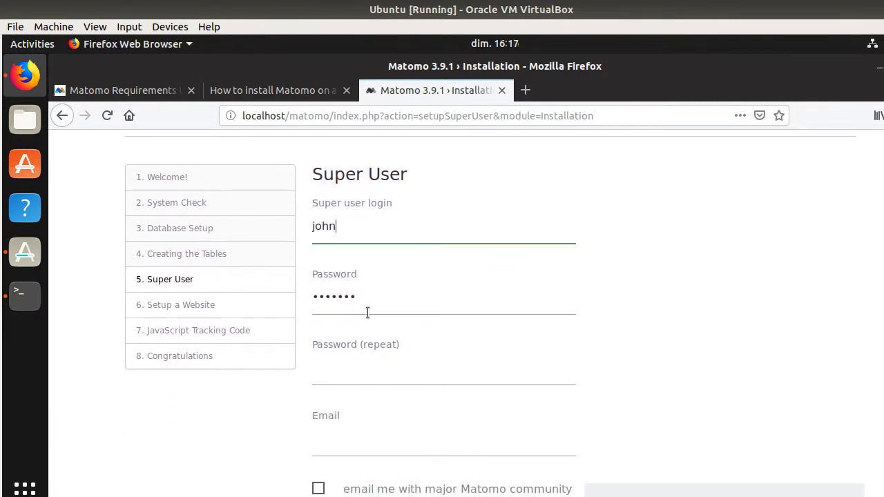
pyautogui.click(326, 372)
pyautogui.write('••')
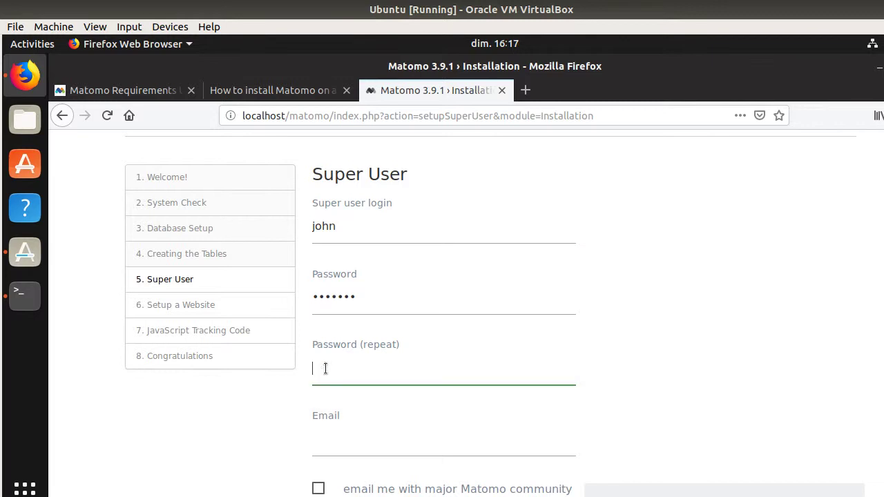
pyautogui.write('••••')
pyautogui.scroll(-5, 352, 379)
pyautogui.click(346, 291)
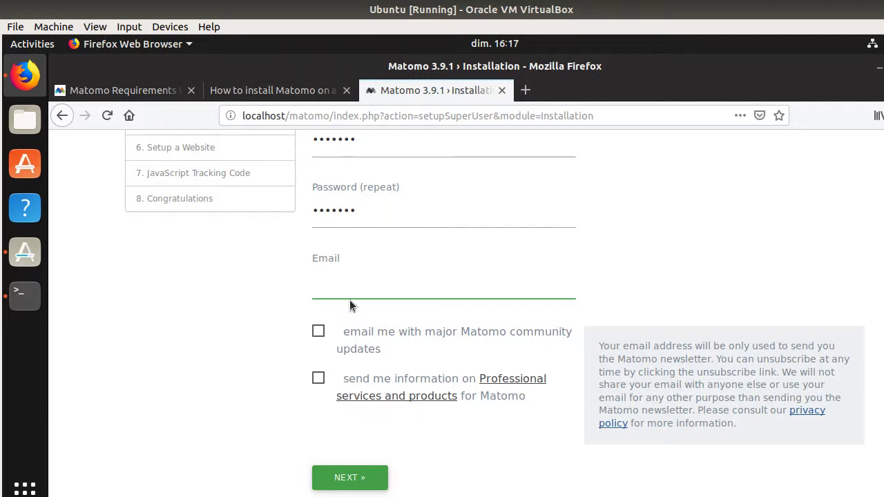
pyautogui.write('lllll@ll')
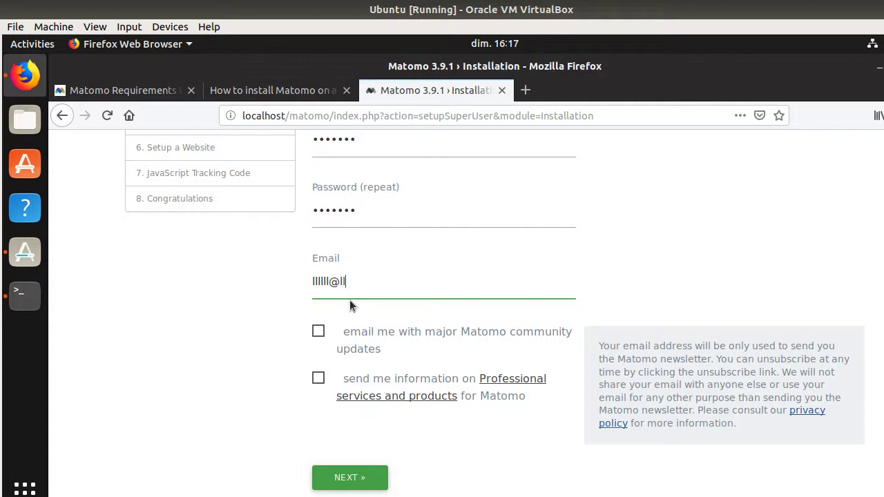
pyautogui.write('lll.com')
pyautogui.click(340, 488)
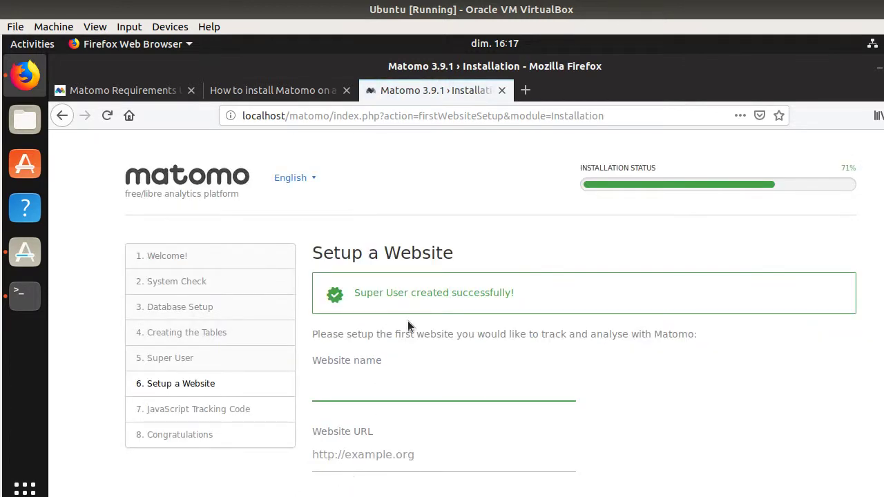
# - Enter 'Test' as the website name, keep Germany - Berlin and Not an Ecommerce site, and submit
pyautogui.moveTo(357, 295); pyautogui.dragTo(513, 297)
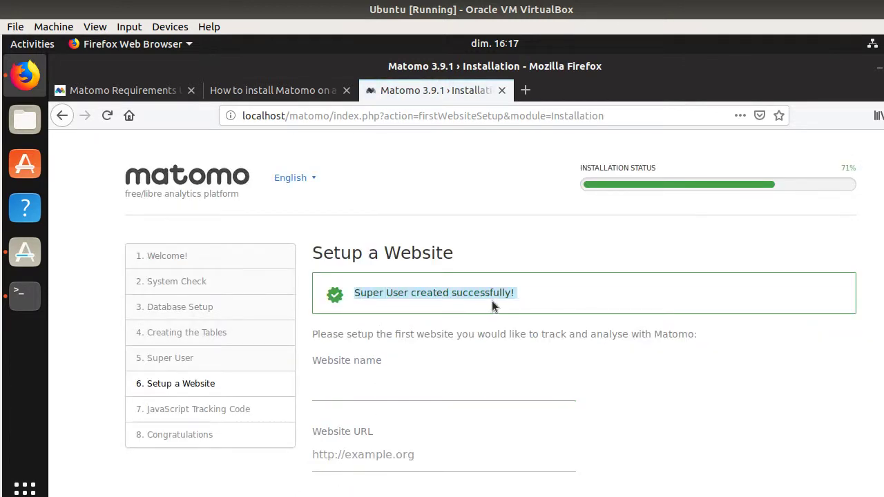
pyautogui.click(351, 376)
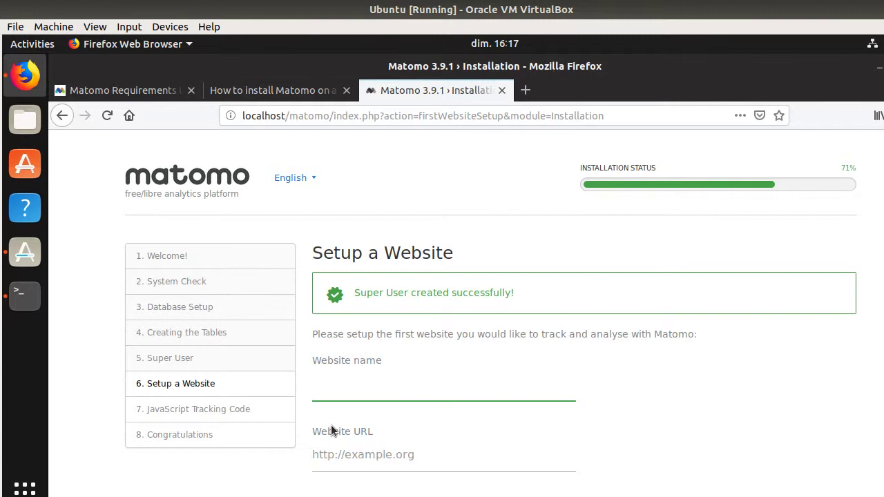
pyautogui.write('Test')
pyautogui.scroll(-5, 398, 357)
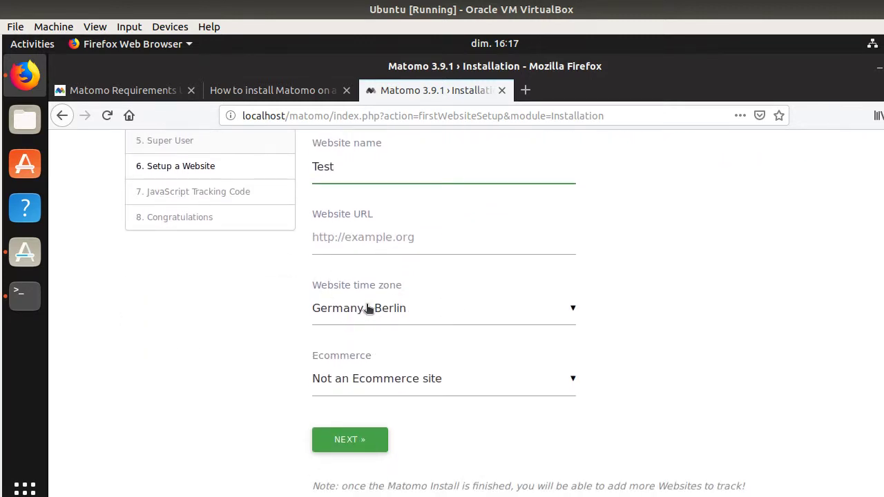
pyautogui.click(352, 448)
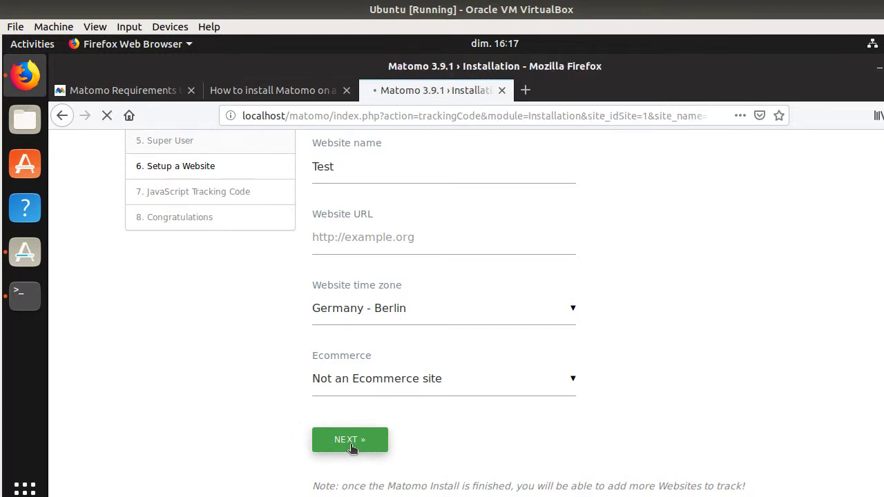
# - Continue past the tracking code and review the default Do Not Track and IP anonymization settings
pyautogui.scroll(-4, 430, 345)
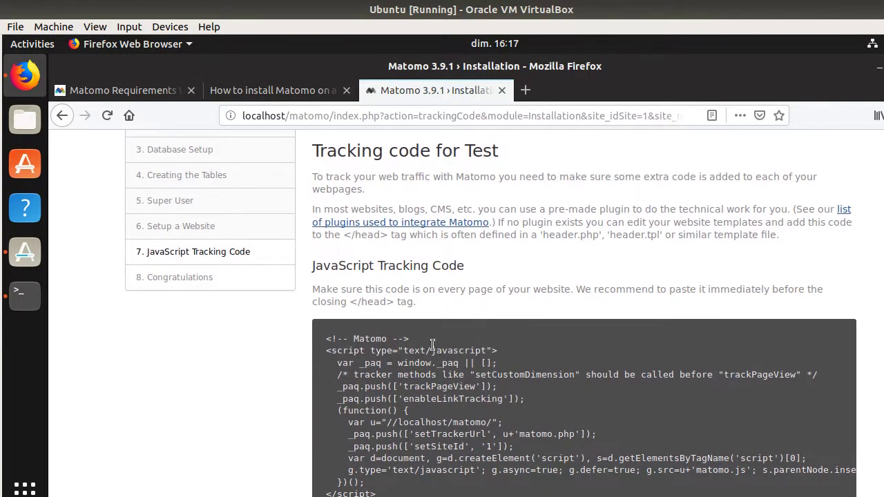
pyautogui.scroll(-10, 432, 345)
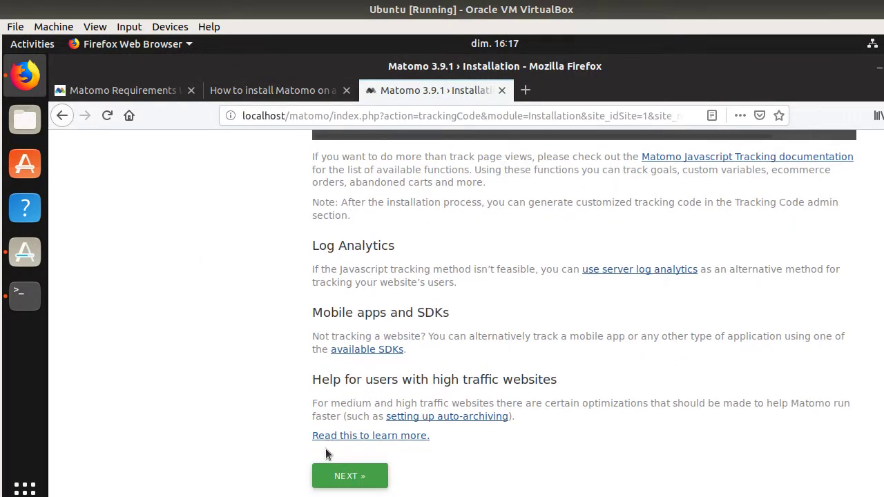
pyautogui.click(332, 474)
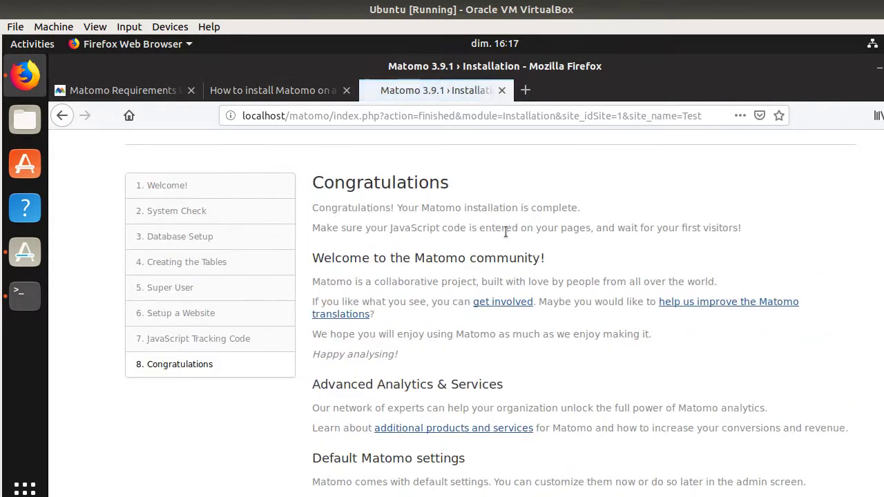
pyautogui.scroll(-7, 364, 407)
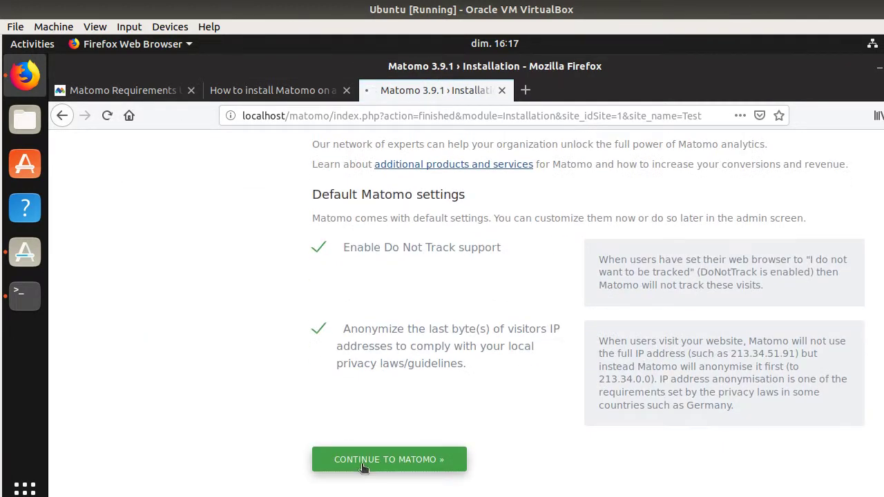
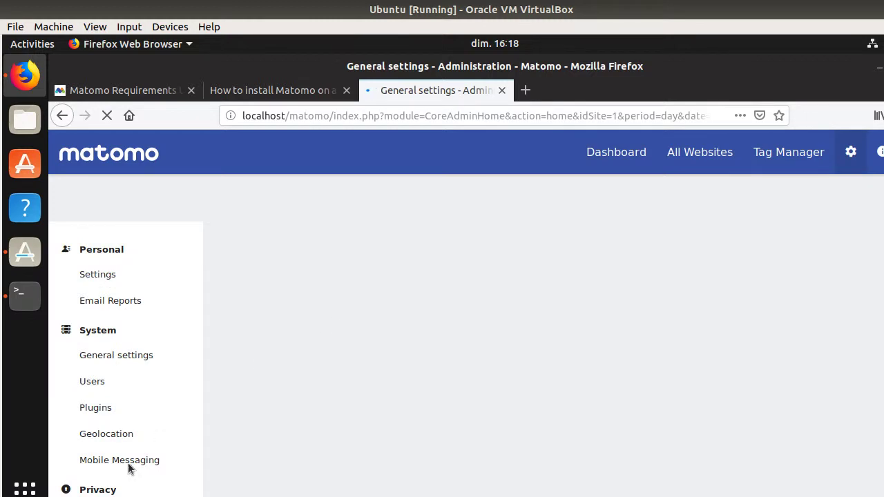
# - Open the Test site's Tracking Code page under Websites
pyautogui.scroll(-3, 149, 432)
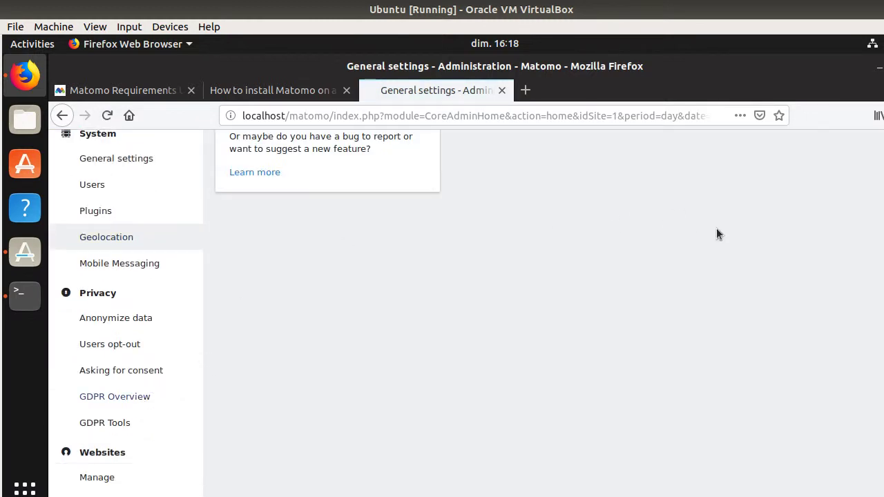
pyautogui.scroll(3, 746, 211)
pyautogui.scroll(1, 841, 176)
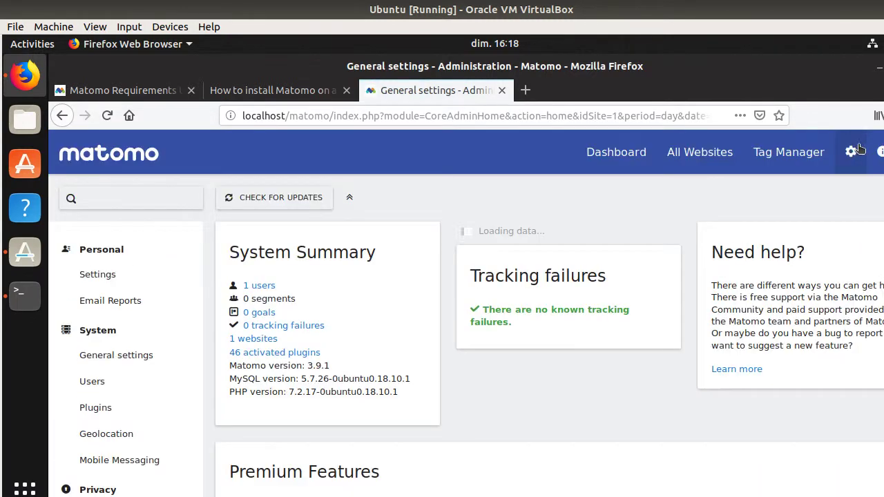
pyautogui.scroll(-5, 157, 329)
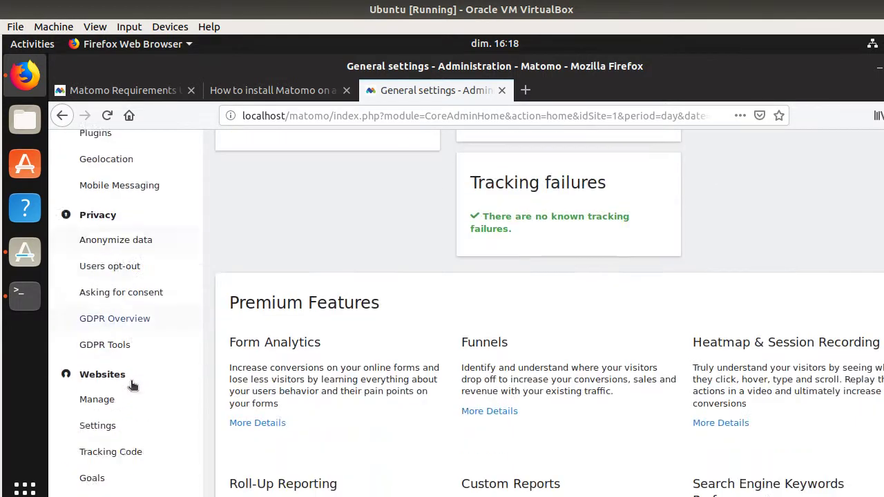
pyautogui.click(128, 378)
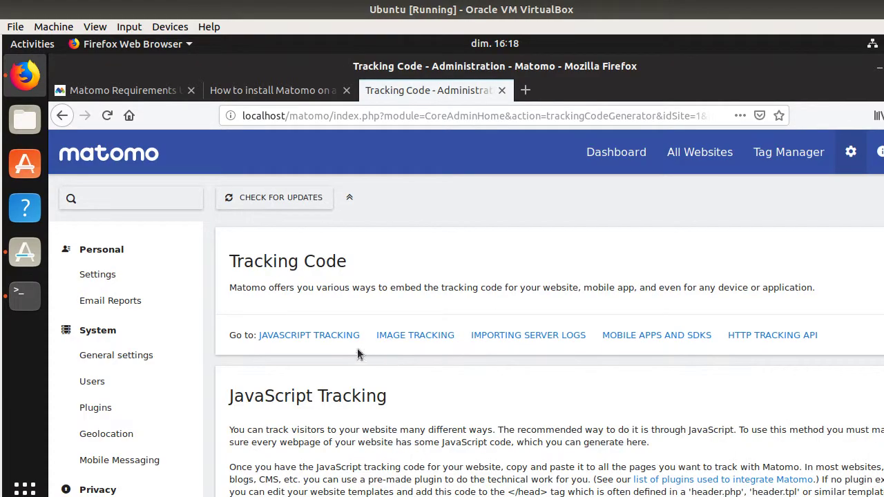
# - Select and copy the Image Tracking Link snippet
pyautogui.scroll(-3, 361, 394)
pyautogui.scroll(-13, 362, 387)
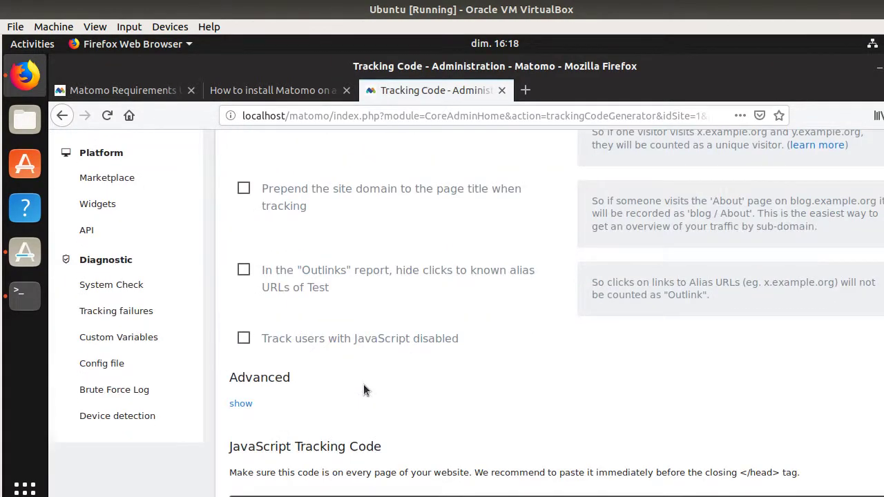
pyautogui.scroll(-5, 341, 356)
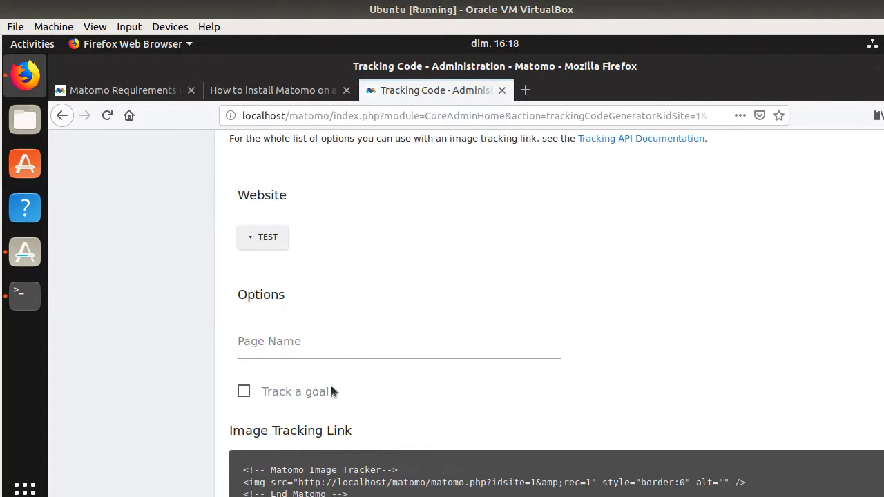
pyautogui.click(333, 338)
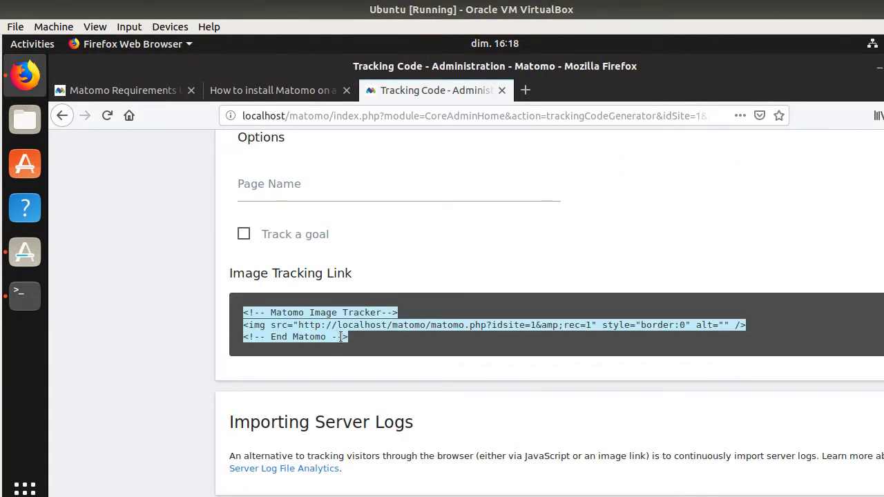
# - Paste the snippet into a new tab's address bar, trimming the trailing attributes and 'amp;'
pyautogui.click(525, 91)
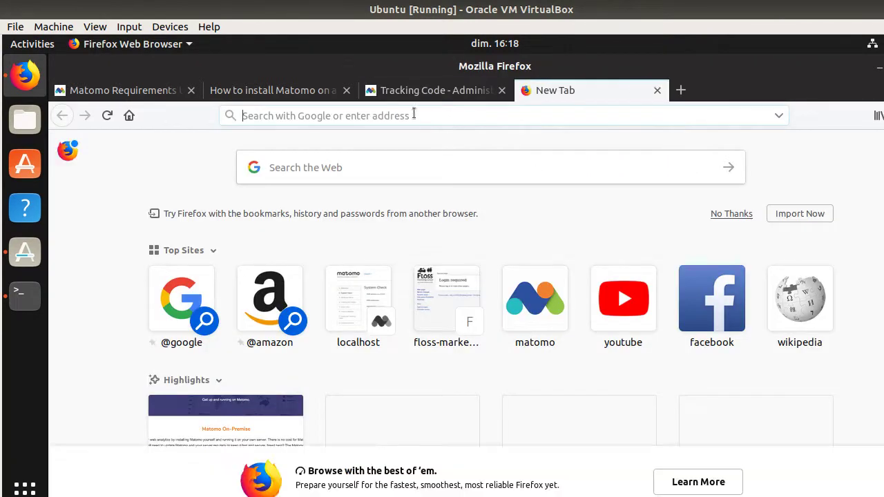
pyautogui.write('<!-- Matomo Image Tracker--><img src="http://localhost/matomo/matomo.php?idsite=1&amp;rec=1" style="border:0" alt="" /><!-- End Matomo -->')
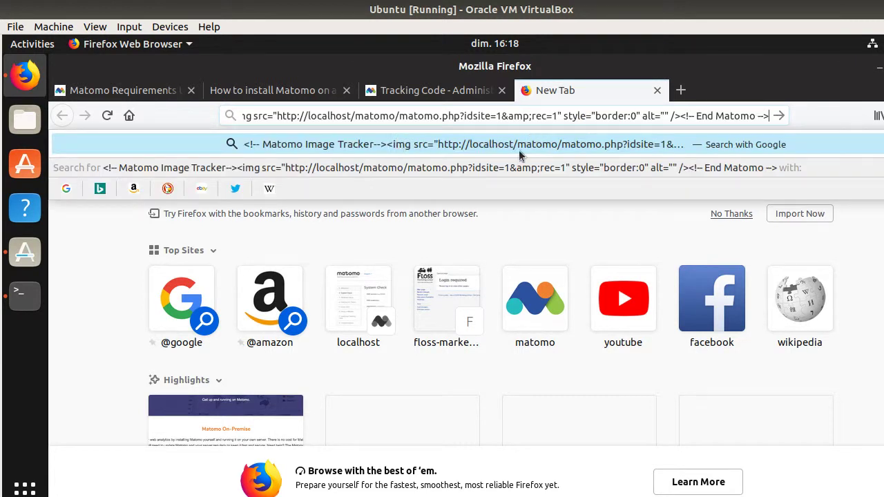
pyautogui.press('BackSpace')
pyautogui.press('BackSpace')
pyautogui.press('BackSpace')
pyautogui.press('BackSpace')
pyautogui.press('BackSpace')
pyautogui.press('BackSpace')
pyautogui.press('BackSpace')
pyautogui.press('BackSpace')
pyautogui.press('BackSpace')
pyautogui.press('BackSpace')
pyautogui.press('BackSpace')
pyautogui.press('BackSpace')
pyautogui.press('BackSpace')
pyautogui.press('BackSpace')
pyautogui.press('BackSpace')
pyautogui.press('BackSpace')
pyautogui.press('BackSpace')
pyautogui.press('BackSpace')
pyautogui.press('BackSpace')
pyautogui.press('BackSpace')
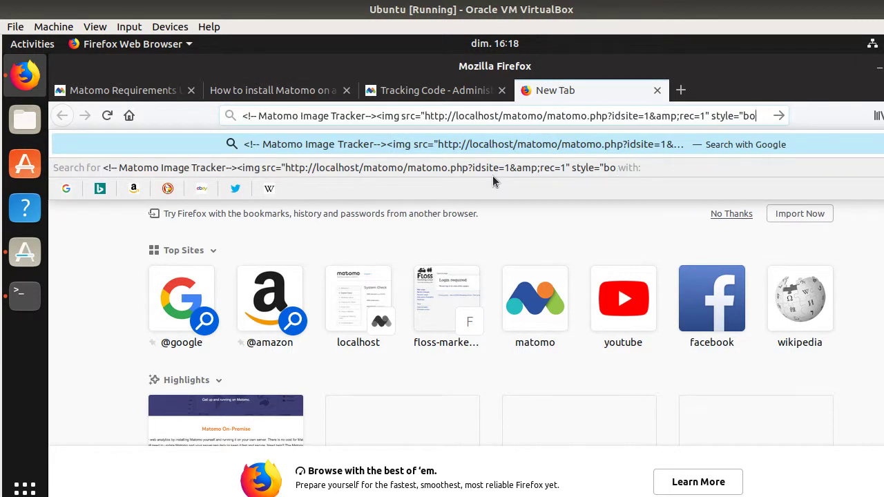
pyautogui.press('BackSpace')
pyautogui.press('BackSpace')
pyautogui.press('BackSpace')
pyautogui.press('BackSpace')
pyautogui.press('BackSpace')
pyautogui.press('Left')
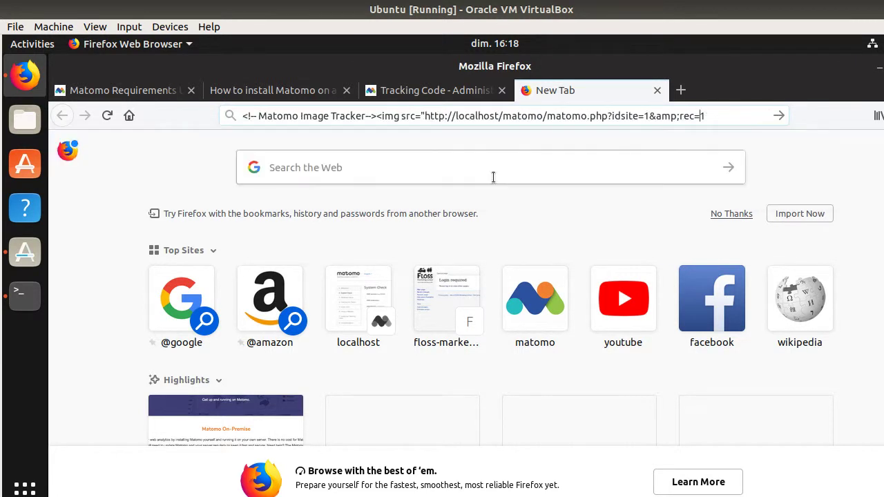
pyautogui.press('BackSpace')
pyautogui.press('BackSpace')
pyautogui.press('BackSpace')
pyautogui.press('BackSpace')
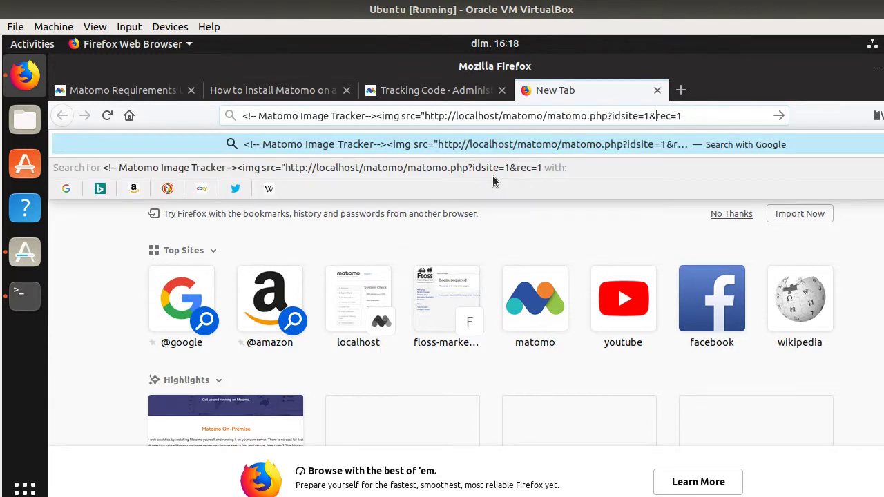
# - Strip the HTML prefix, load localhost/matomo/matomo.php?idsite=1&rec=1, then return to Tracking Code
pyautogui.click(400, 115)
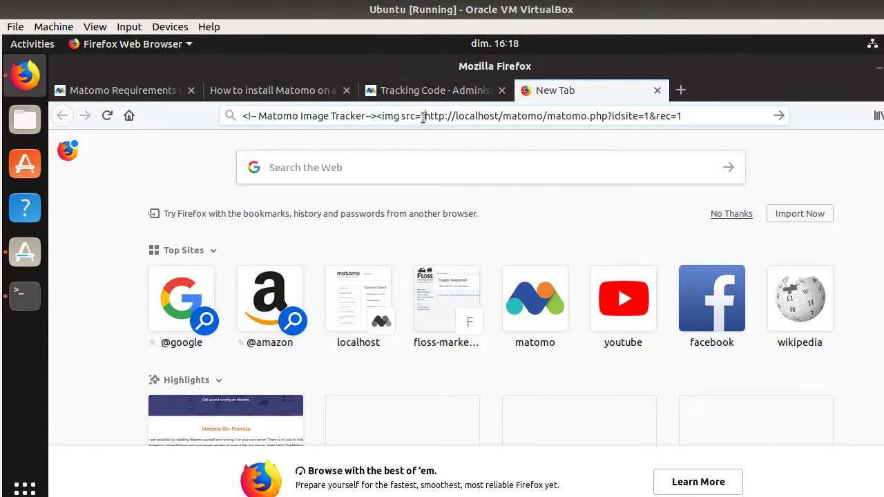
pyautogui.hotkey('shift', 'Home')
pyautogui.press('BackSpace')
pyautogui.click(427, 143)
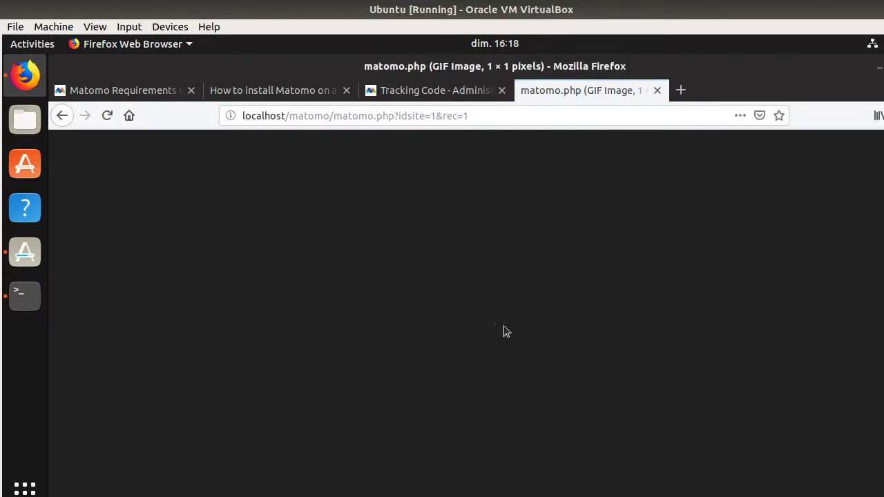
pyautogui.click(409, 90)
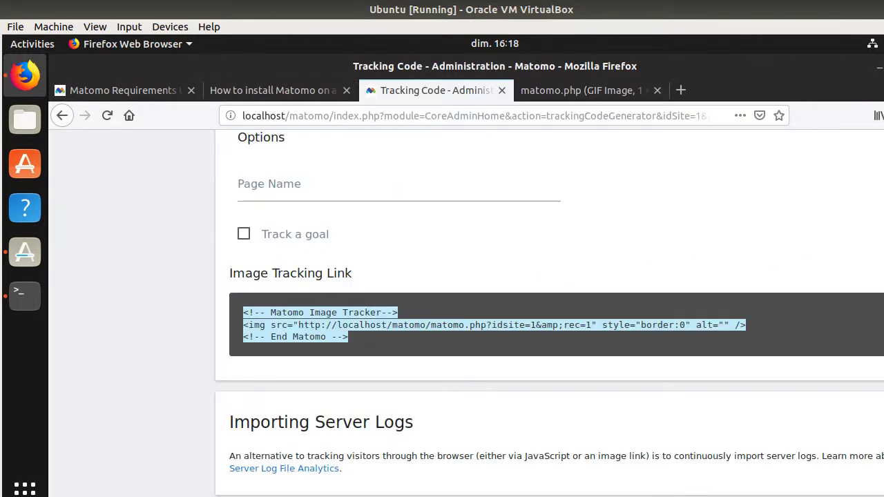
# - Open the Test site Dashboard and highlight 1 visit, 1 action in Visits in Real-time
pyautogui.press('Home')
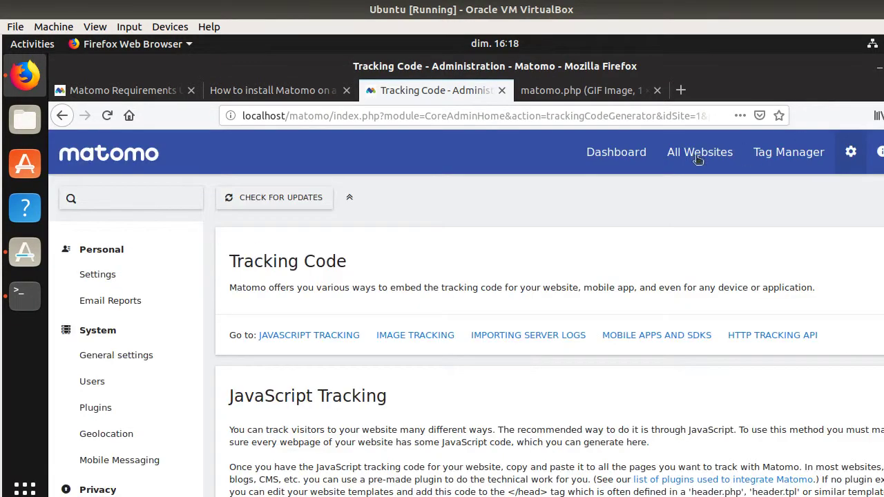
pyautogui.click(627, 161)
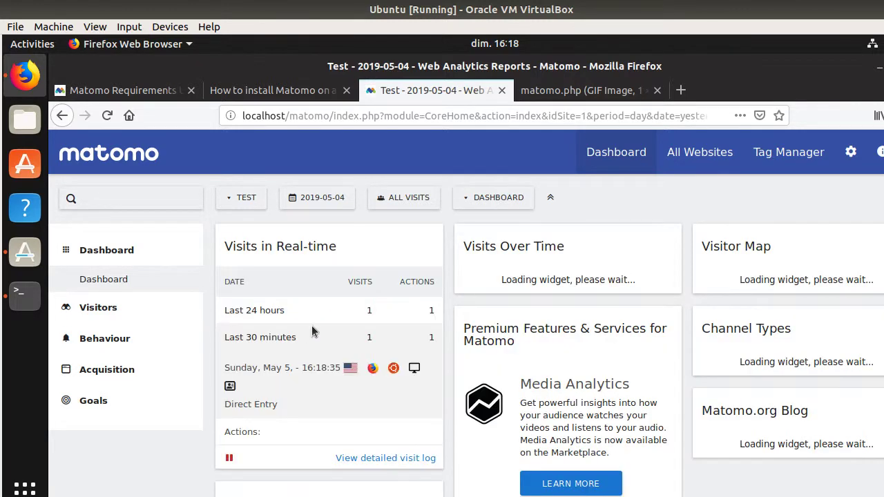
pyautogui.moveTo(394, 315); pyautogui.dragTo(444, 351)
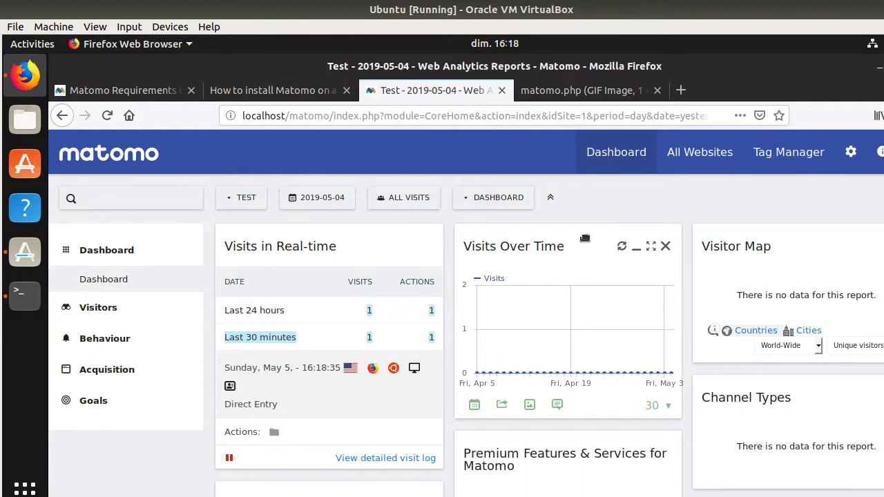